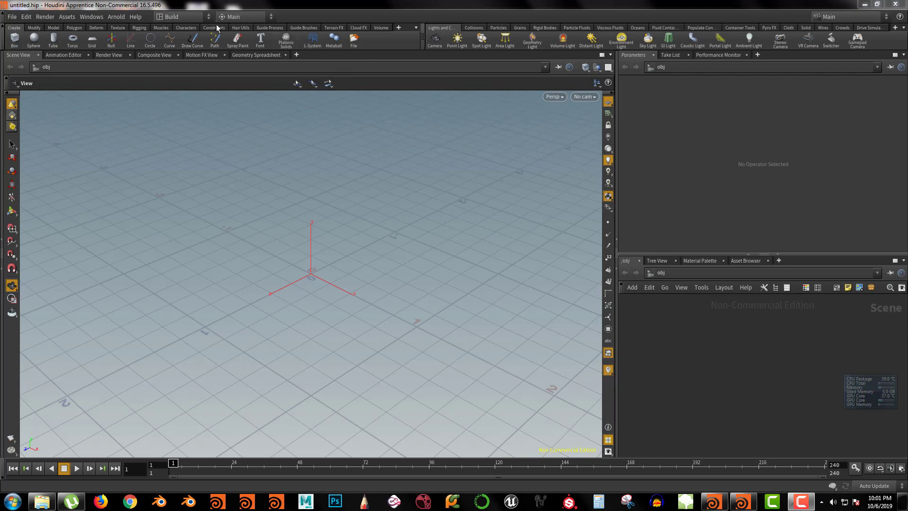
# Switch the desktop layout to forDynamics and create a polygon mesh sphere at the origin.
pyautogui.click(199, 16)
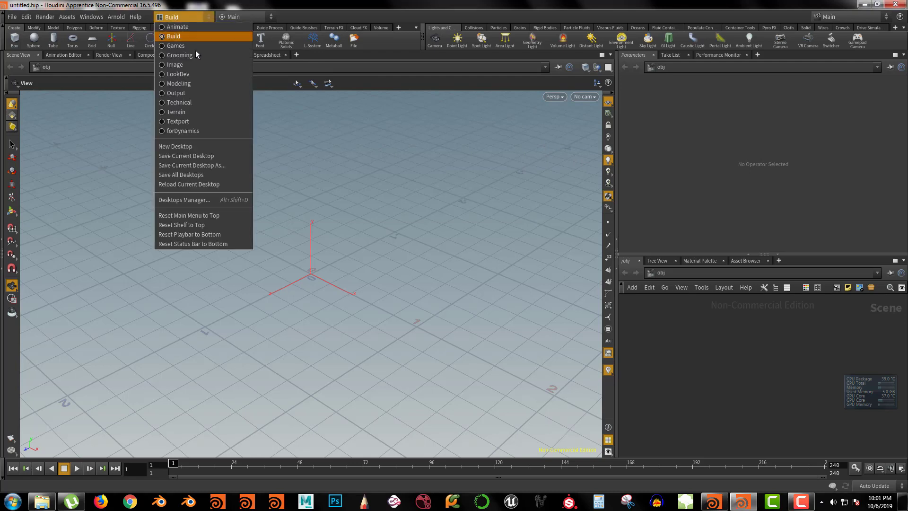
pyautogui.click(209, 132)
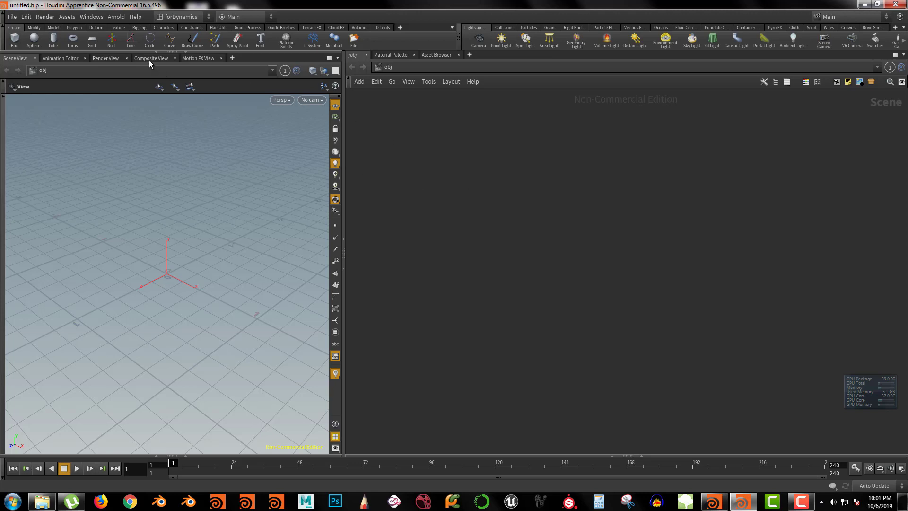
pyautogui.click(34, 40)
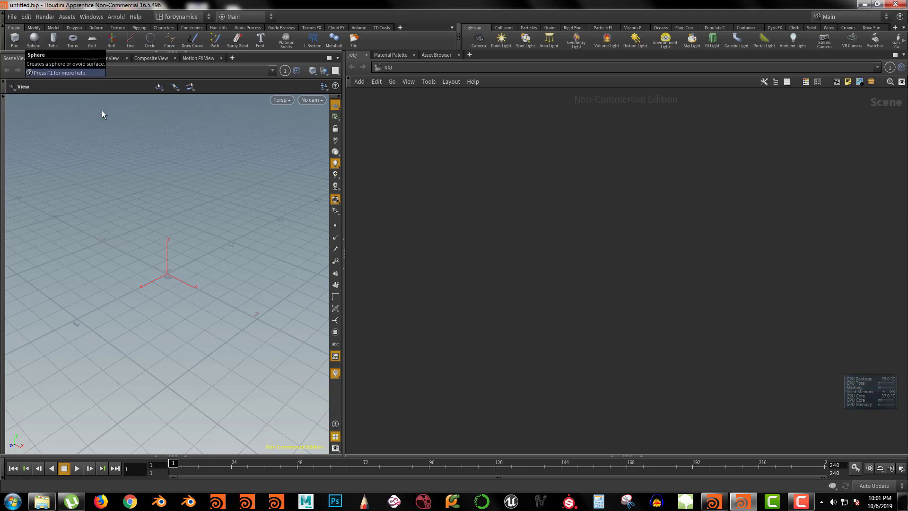
pyautogui.press('Return')
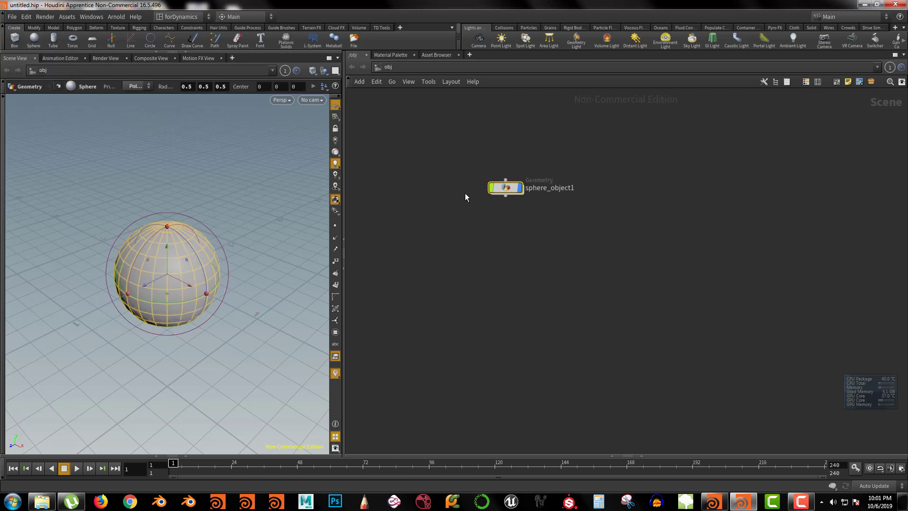
# Look inside the sphere object with its node parameters shown, then return to the object level.
pyautogui.doubleClick(449, 178)
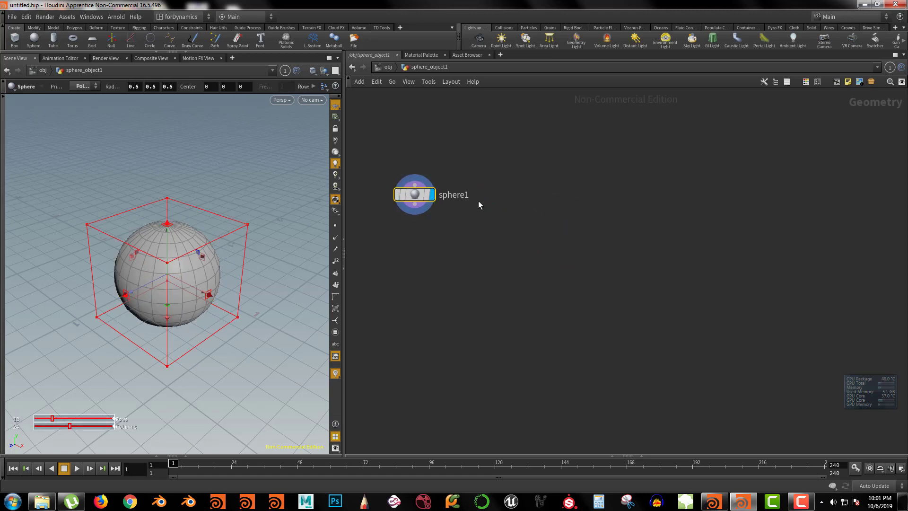
pyautogui.press('p')
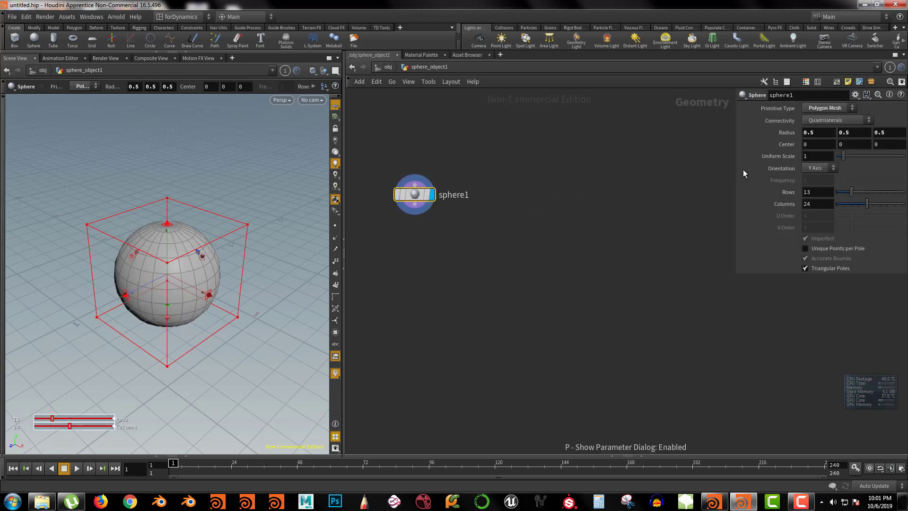
pyautogui.moveTo(563, 184); pyautogui.dragTo(625, 163, button='middle')
pyautogui.scroll(3, 568, 187)
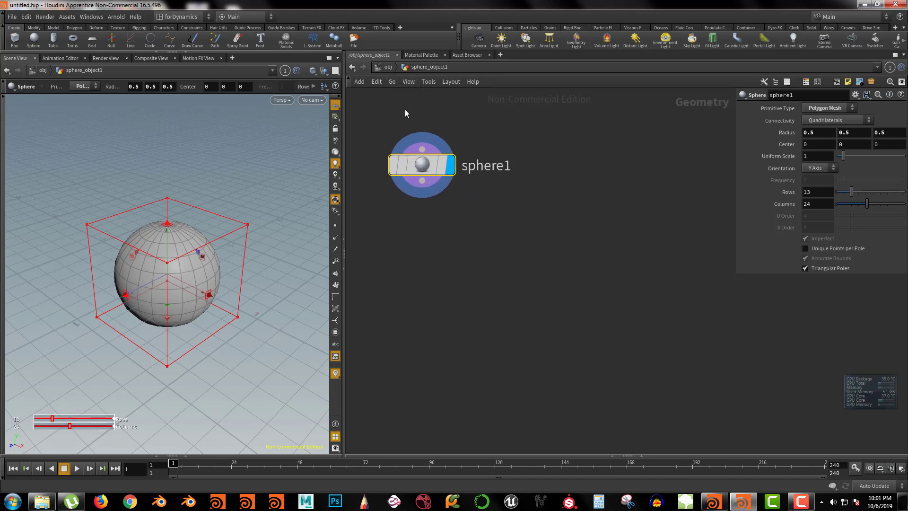
pyautogui.click(390, 68)
pyautogui.click(442, 132)
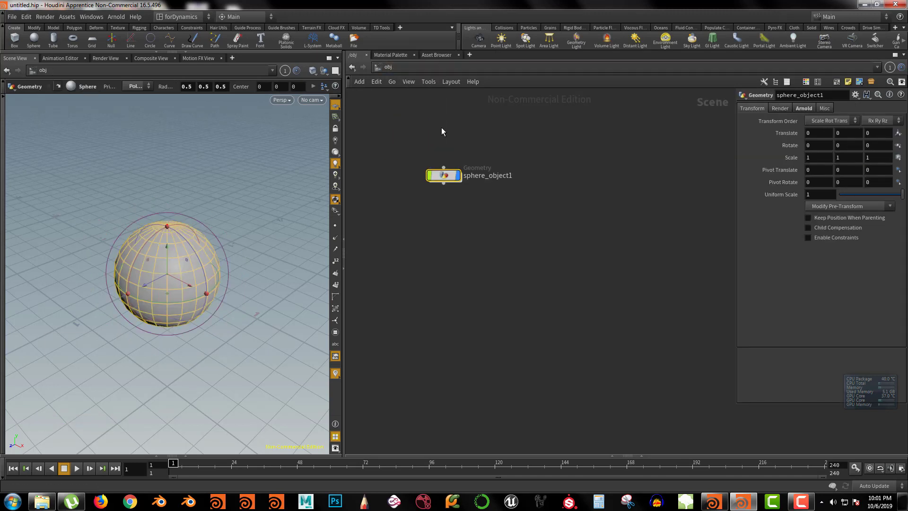
pyautogui.click(397, 277)
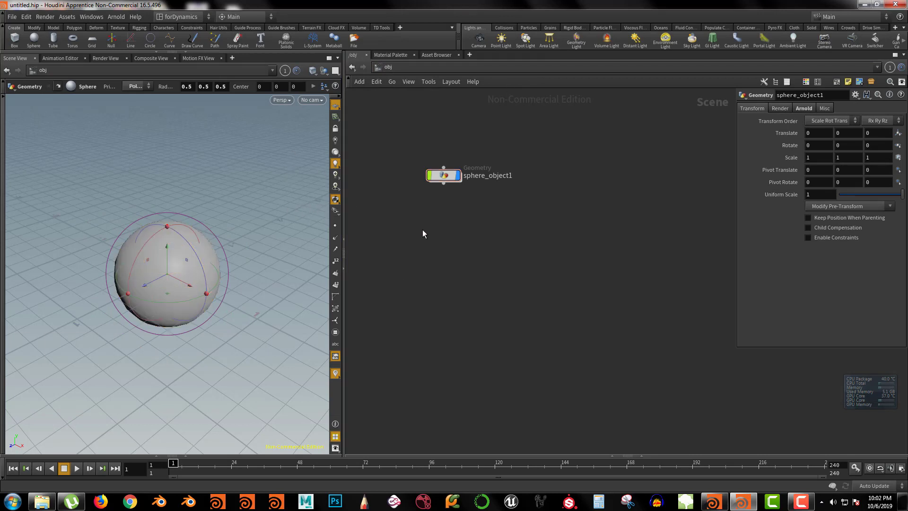
# Apply the Pyro FX Flames effect to the sphere object.
pyautogui.click(773, 27)
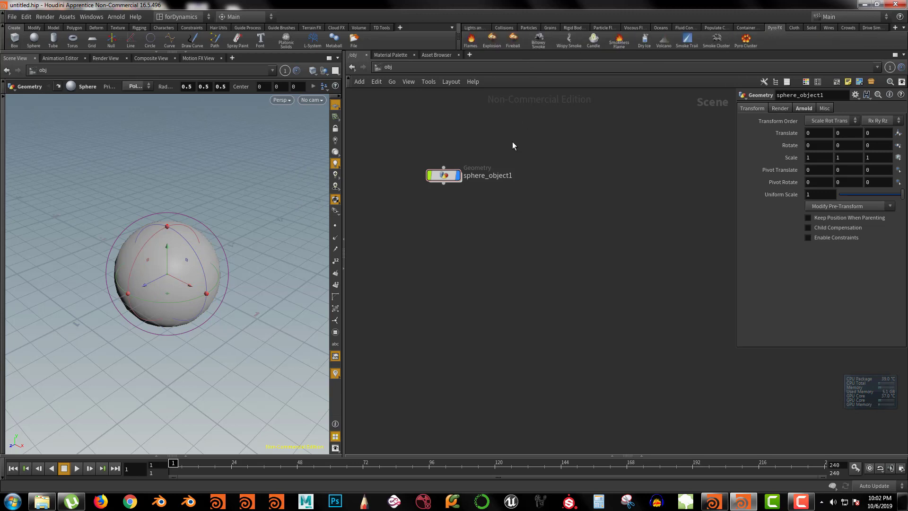
pyautogui.click(472, 40)
pyautogui.click(436, 175)
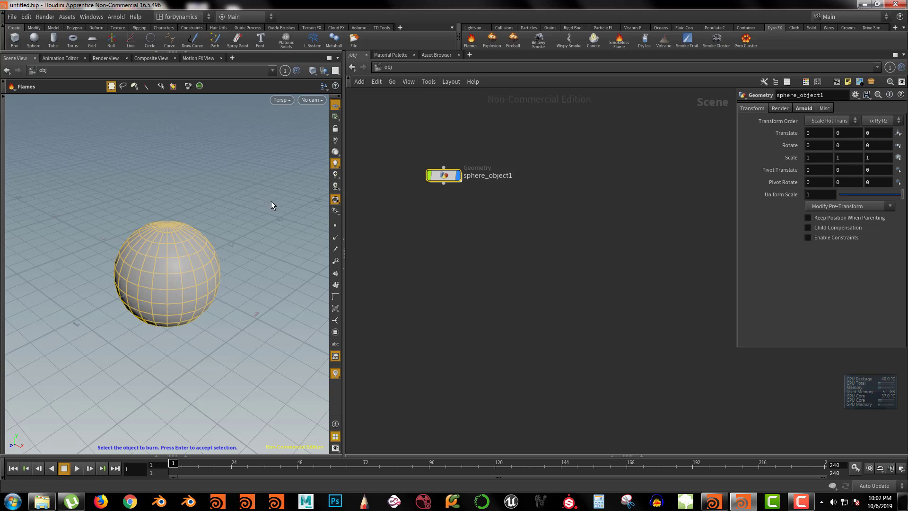
pyautogui.press('Return')
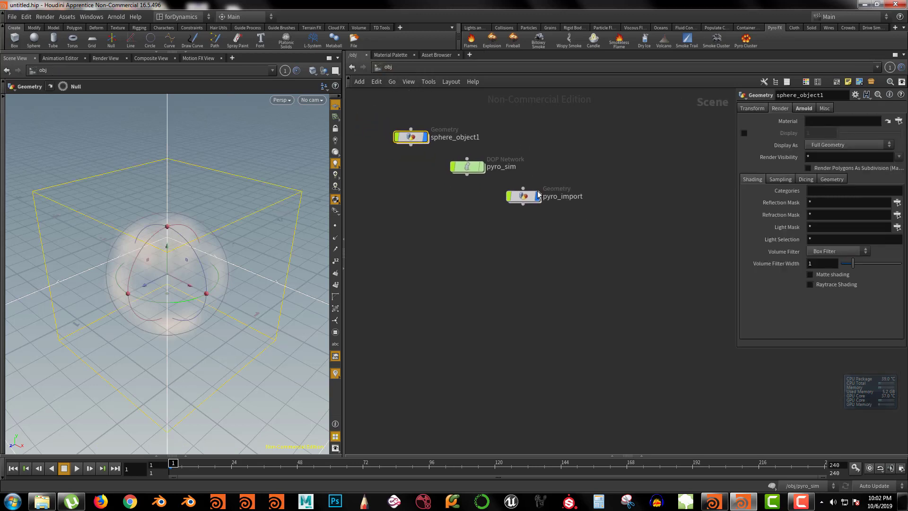
# Hide the pyro_import object and stack the pyro_sim and pyro_import nodes beneath the sphere object's node.
pyautogui.moveTo(520, 195); pyautogui.dragTo(421, 203)
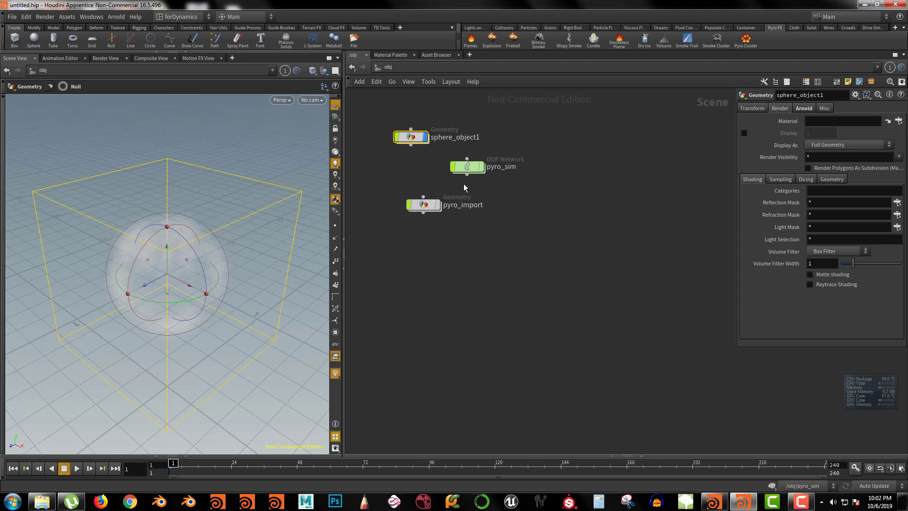
pyautogui.moveTo(467, 166); pyautogui.dragTo(411, 203)
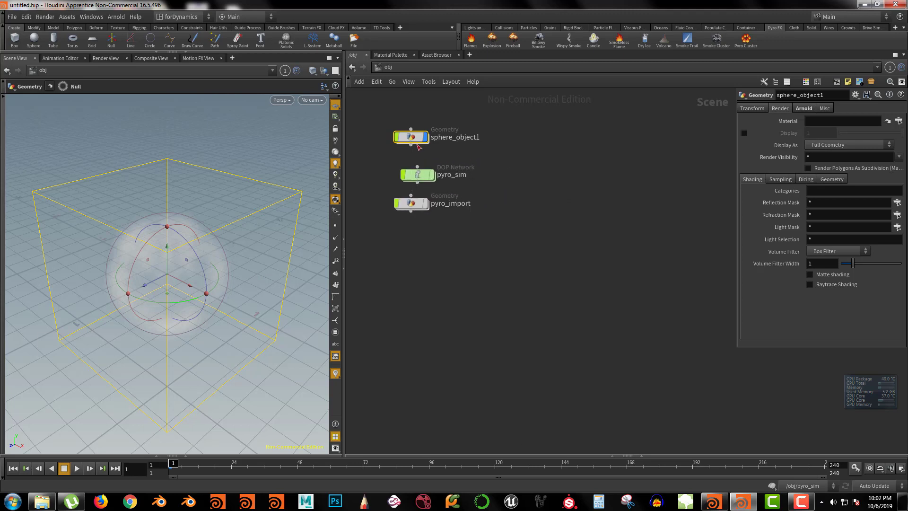
# Open the sphere object's network and set the display flag on the create_fuel_volume Fluid Source node.
pyautogui.doubleClick(412, 138)
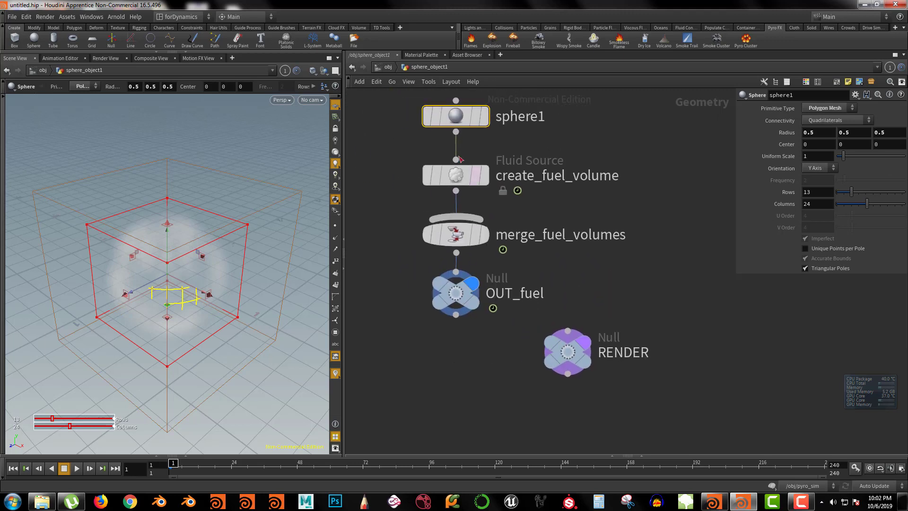
pyautogui.click(439, 174)
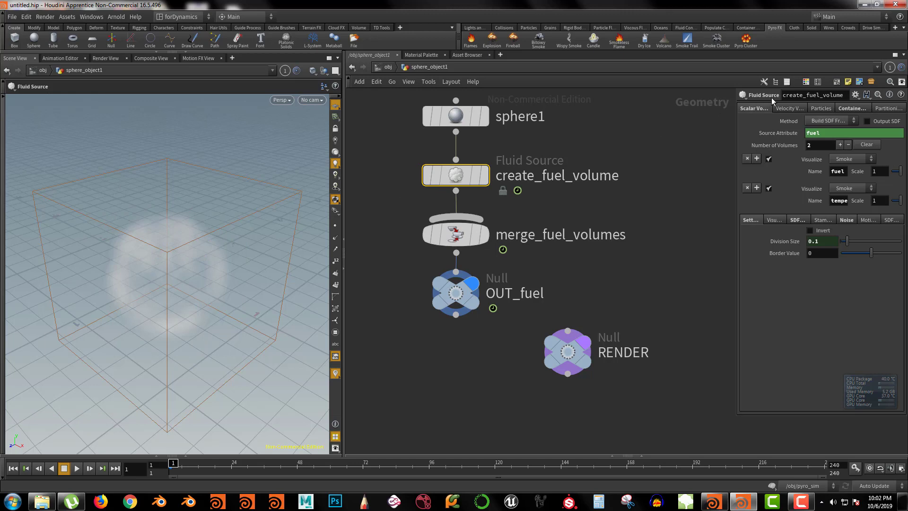
pyautogui.click(475, 177)
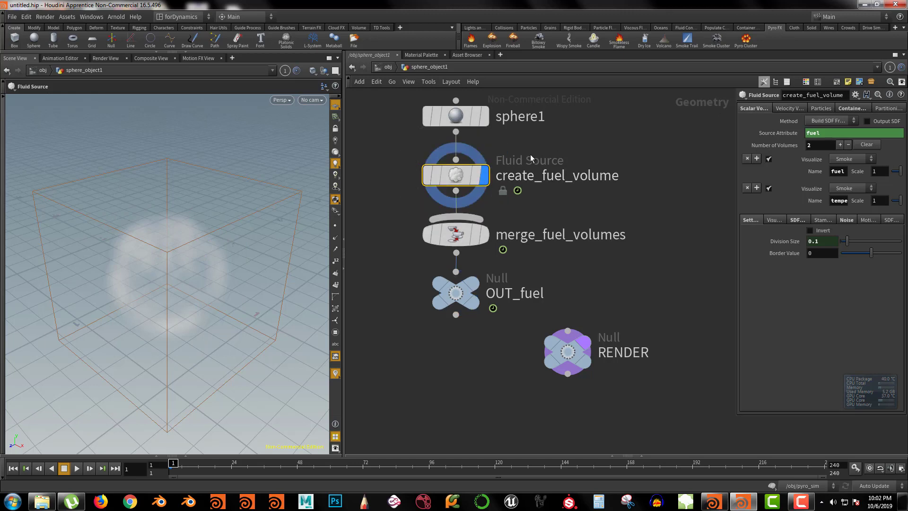
pyautogui.moveTo(612, 161); pyautogui.dragTo(578, 160, button='middle')
pyautogui.keyDown('alt'); pyautogui.moveTo(223, 265); pyautogui.dragTo(238, 267); pyautogui.keyUp('alt')
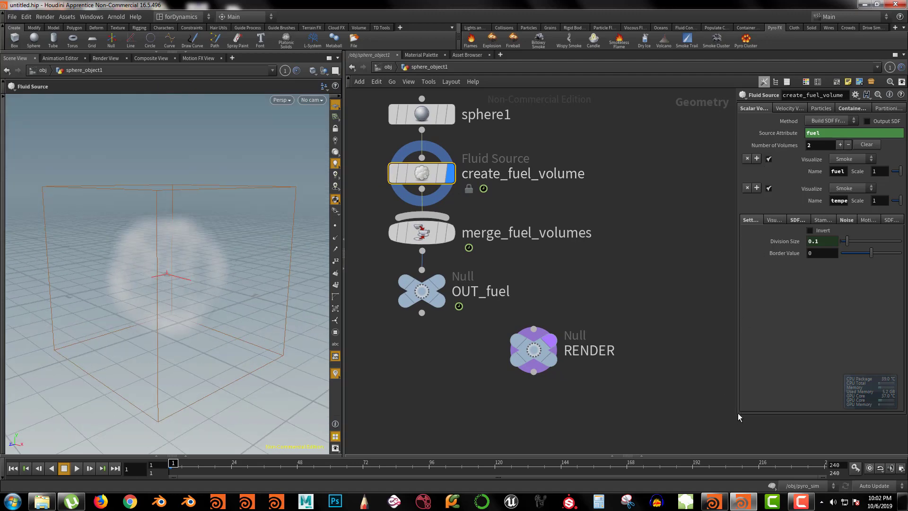
# Widen the create_fuel_volume parameters and review its Velocity Volumes, Container Settings and Scalar Volumes settings.
pyautogui.moveTo(738, 416); pyautogui.dragTo(580, 404)
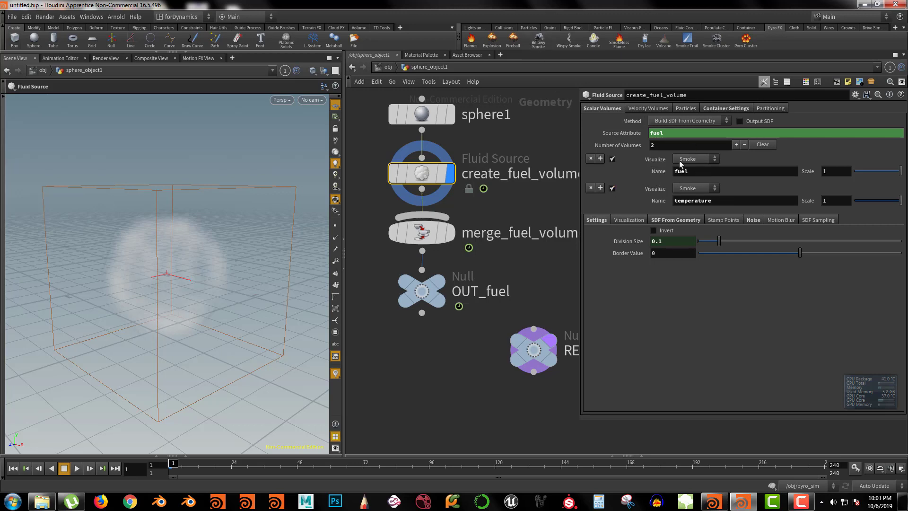
pyautogui.click(646, 108)
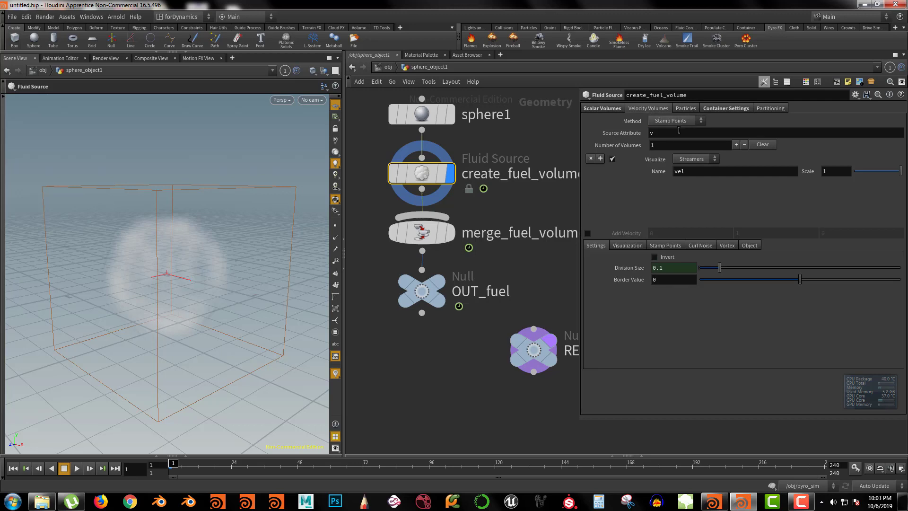
pyautogui.click(660, 134)
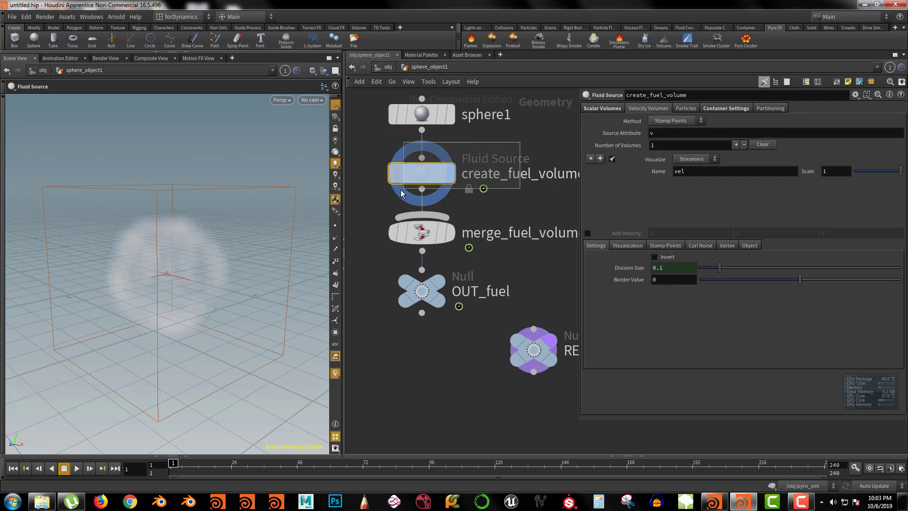
pyautogui.moveTo(517, 169)
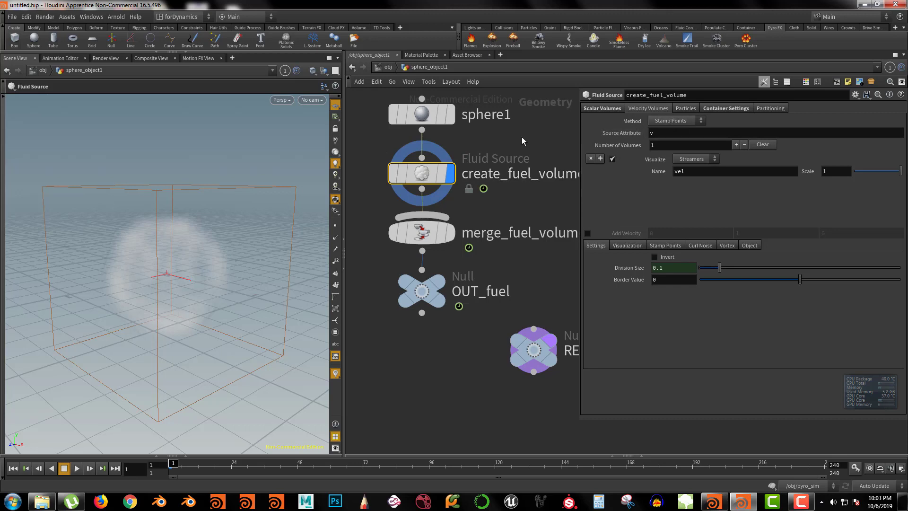
pyautogui.click(728, 109)
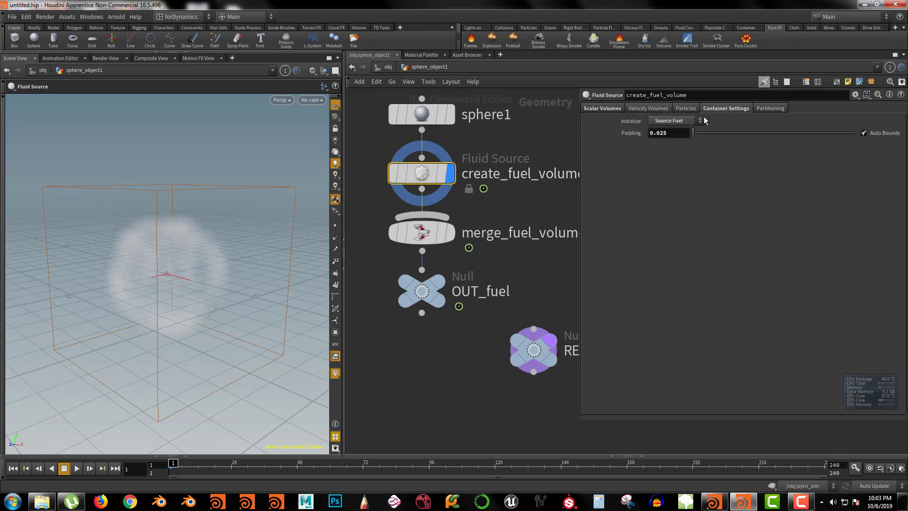
pyautogui.click(614, 109)
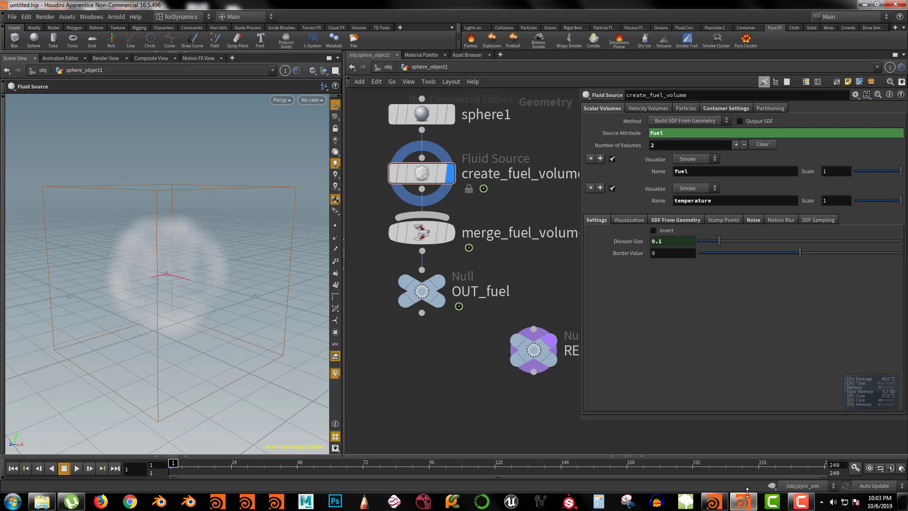
# Switch to the Houdini 17.5.258 session and create a sphere at the origin.
pyautogui.click(743, 502)
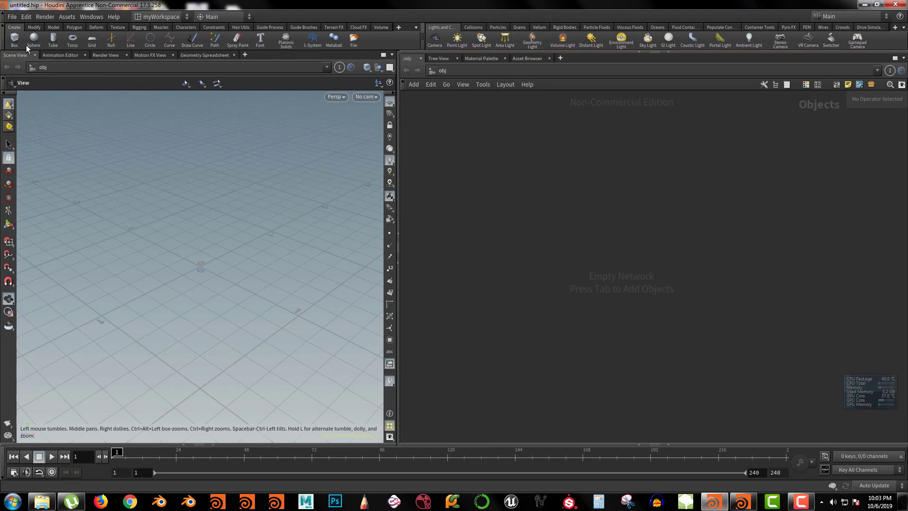
pyautogui.click(46, 41)
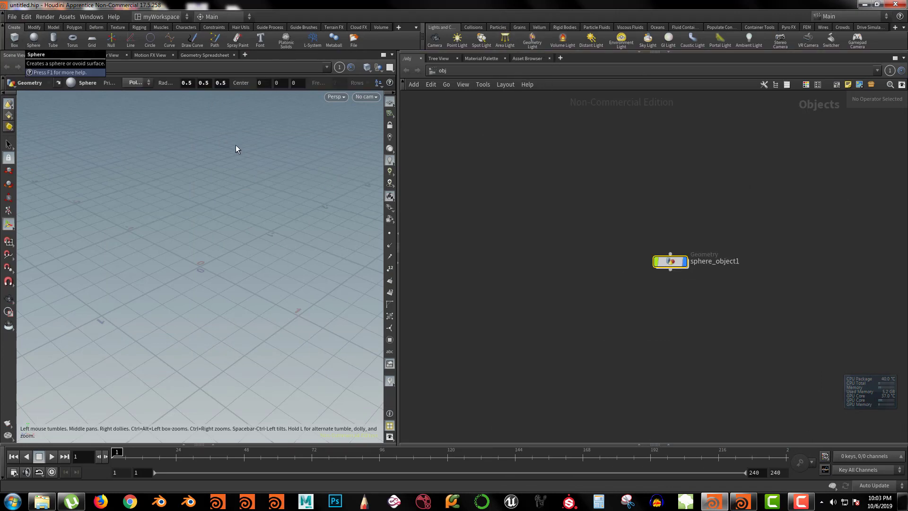
pyautogui.moveTo(671, 260); pyautogui.dragTo(515, 190)
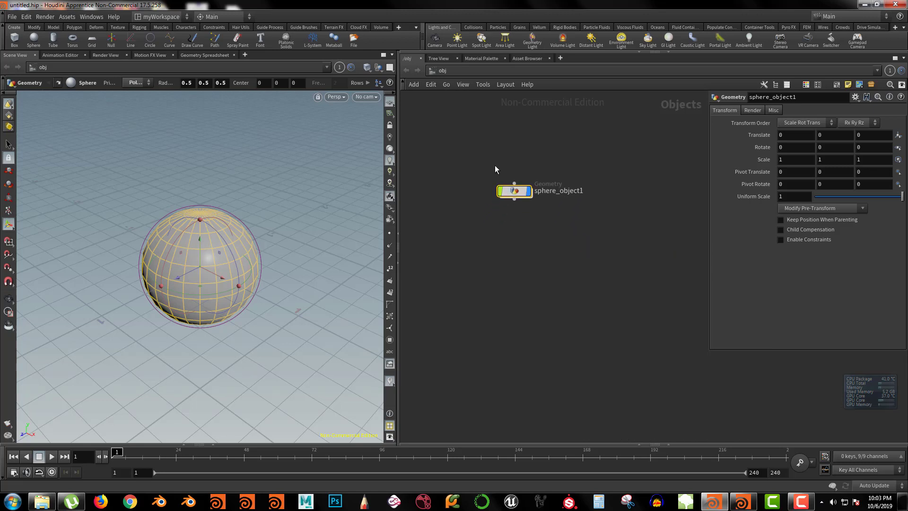
pyautogui.moveTo(476, 153); pyautogui.dragTo(592, 248)
# Turn the sphere in the Houdini 17.5.258 scene into a Pyro FX Flames source.
pyautogui.click(785, 28)
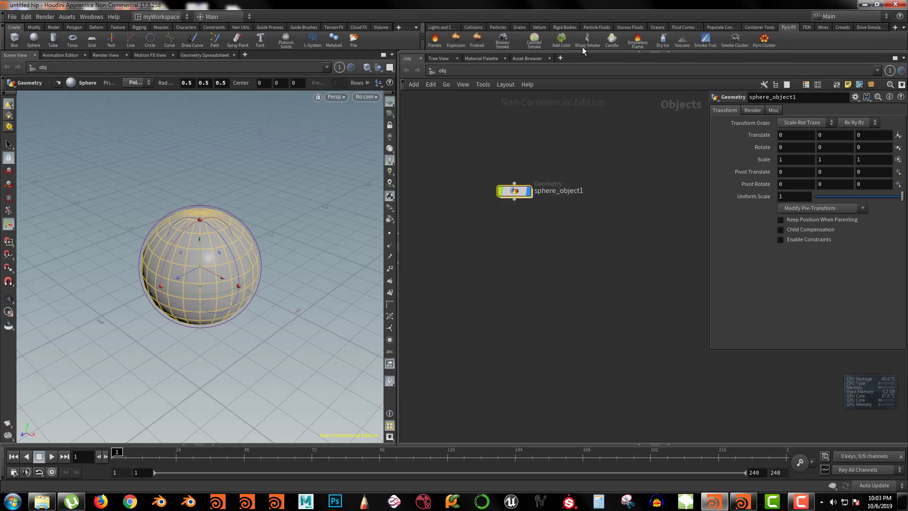
pyautogui.click(435, 40)
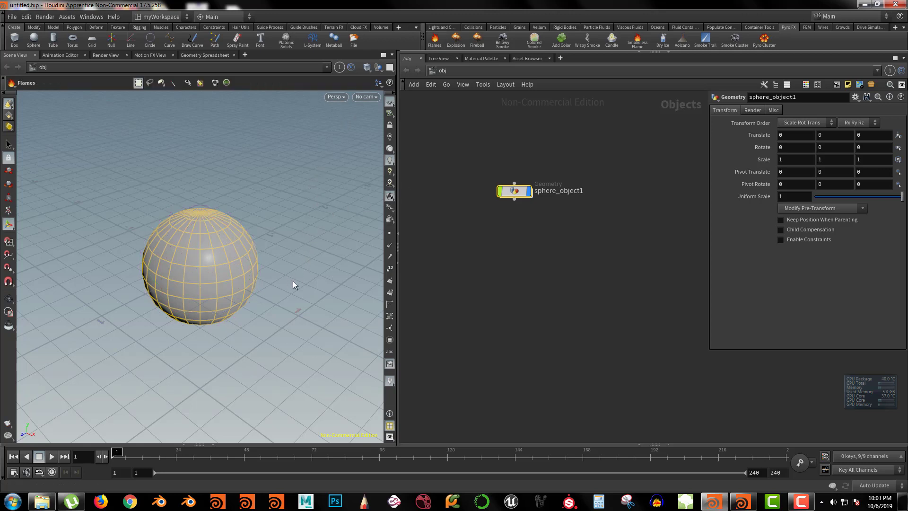
pyautogui.press('Return')
# Leave the AutoDopNetwork for the object level and hide the pyro_import object.
pyautogui.moveTo(479, 127); pyautogui.dragTo(566, 220)
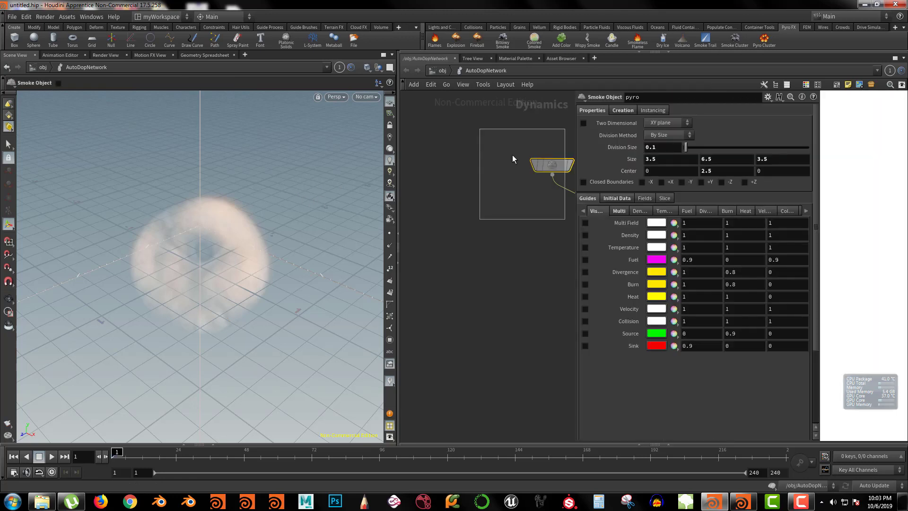
pyautogui.click(441, 71)
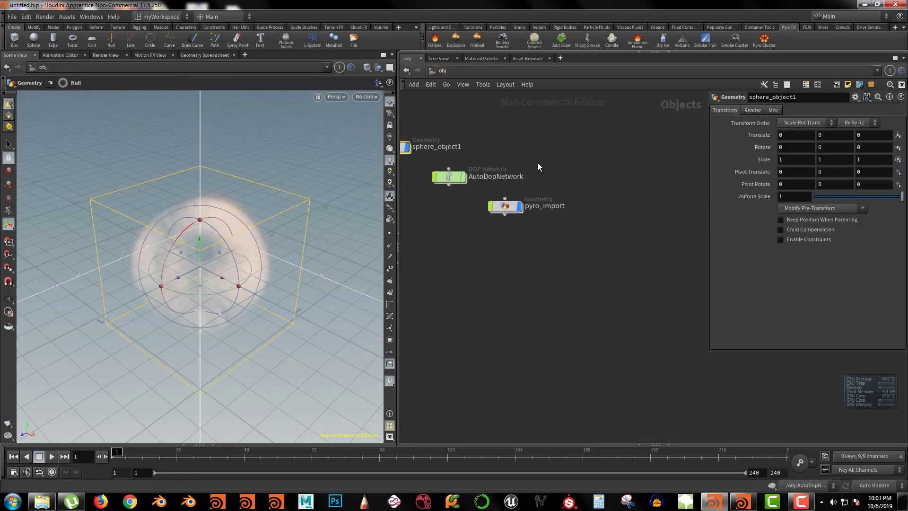
pyautogui.moveTo(555, 183); pyautogui.dragTo(649, 187, button='middle')
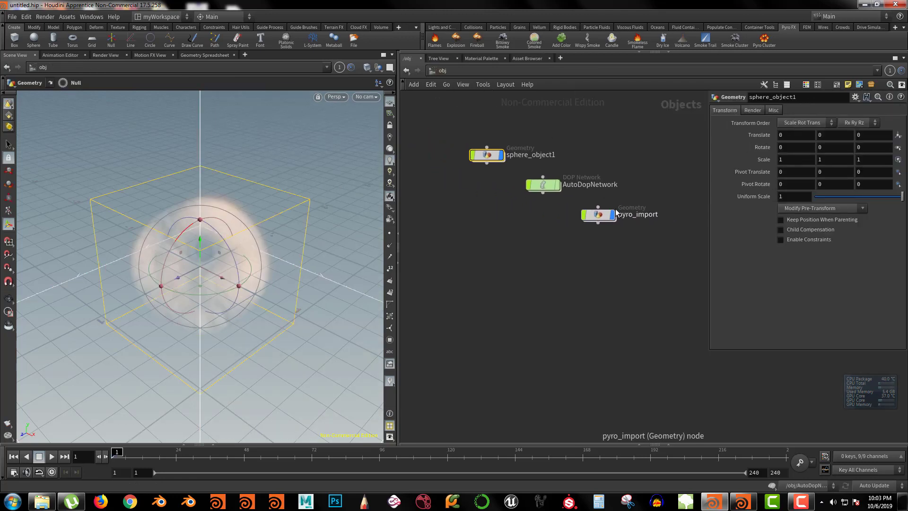
pyautogui.click(613, 215)
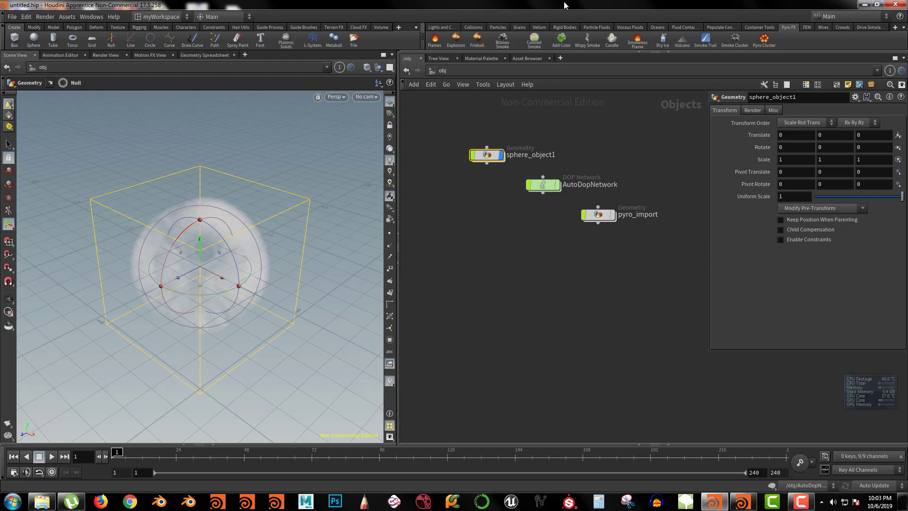
# Arrange the Houdini 17.5.258 and Houdini 16.5.496 windows side by side, each filling half of the screen.
pyautogui.moveTo(629, 6); pyautogui.dragTo(904, 95)
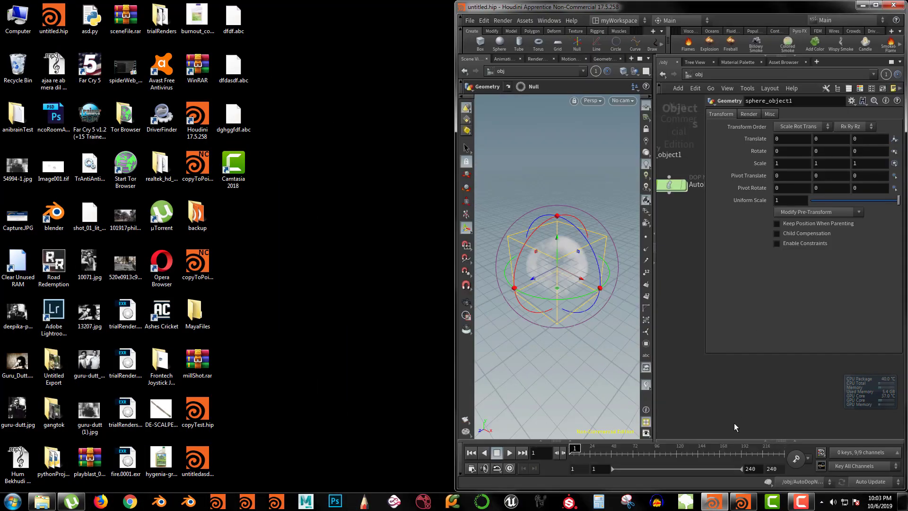
pyautogui.click(715, 502)
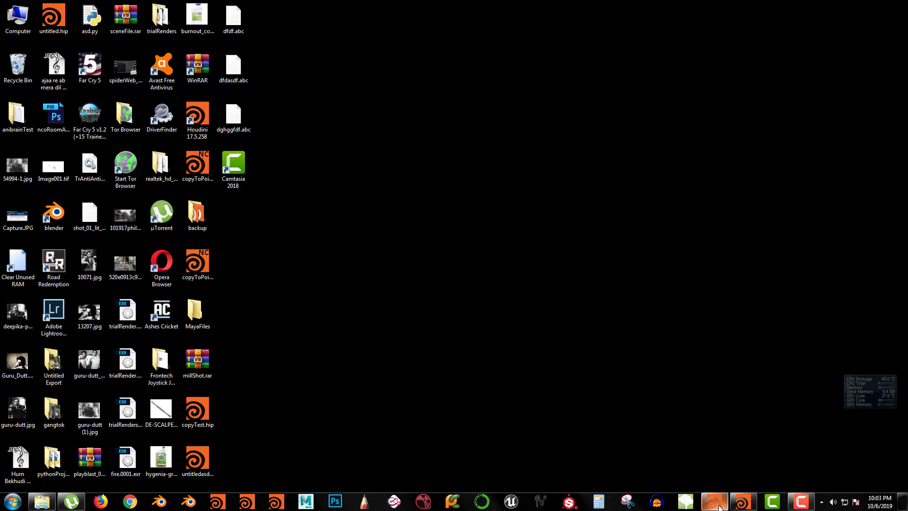
pyautogui.click(742, 502)
pyautogui.doubleClick(712, 5)
pyautogui.moveTo(711, 4); pyautogui.dragTo(1, 47)
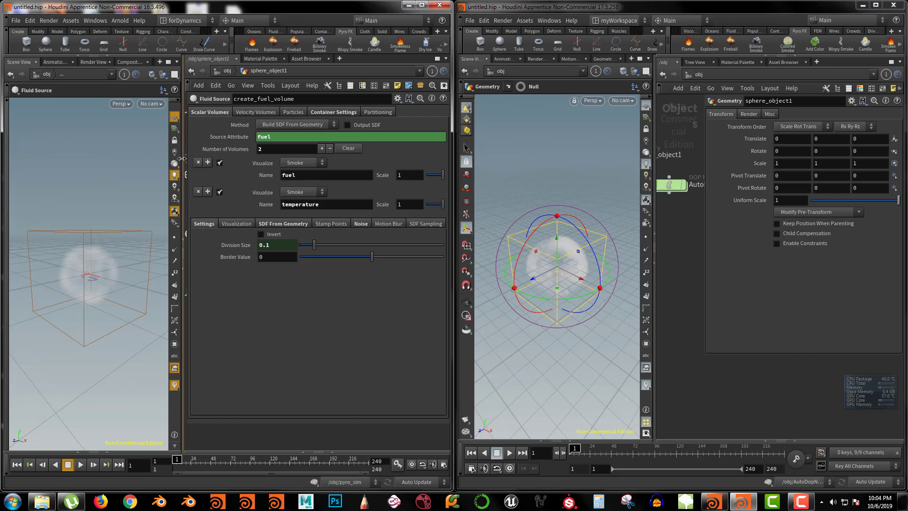
# Collapse the scene views of both Houdini sessions and return the 16.5.496 session to the object level.
pyautogui.click(181, 240)
pyautogui.scroll(-5, 87, 318)
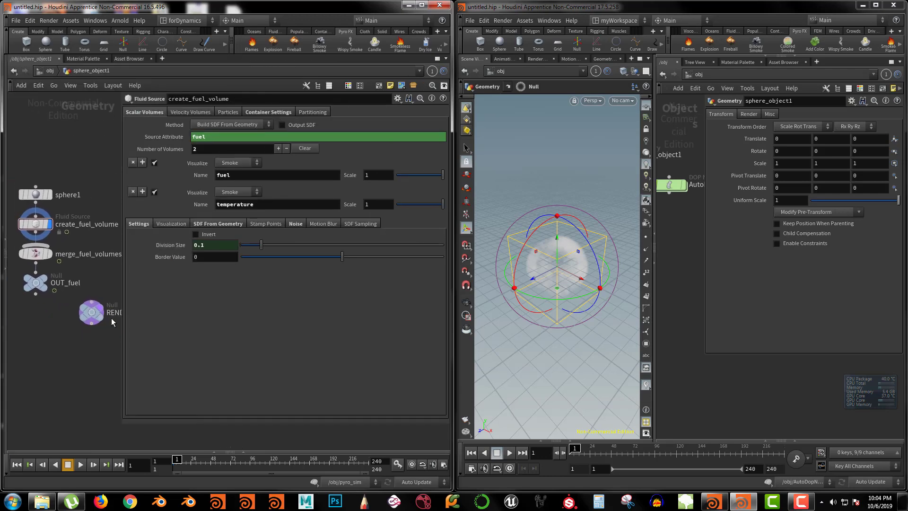
pyautogui.click(653, 239)
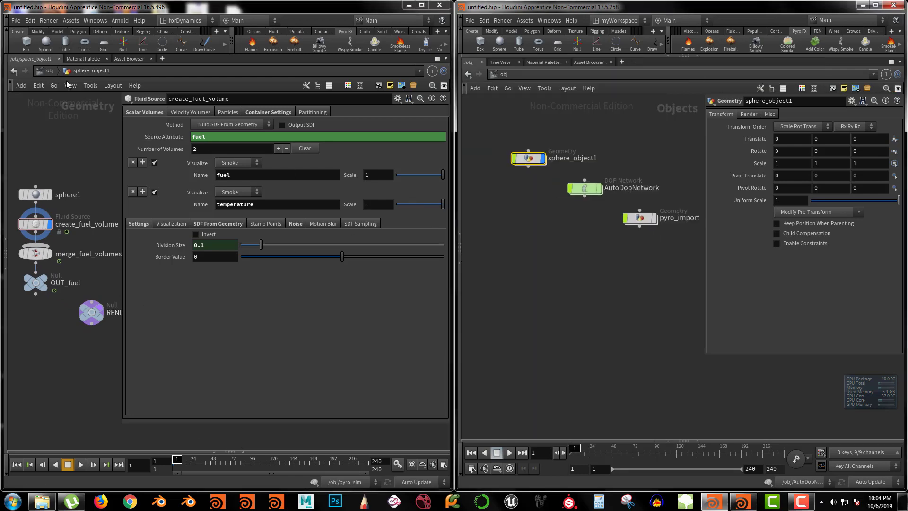
pyautogui.click(49, 71)
pyautogui.scroll(3, 85, 146)
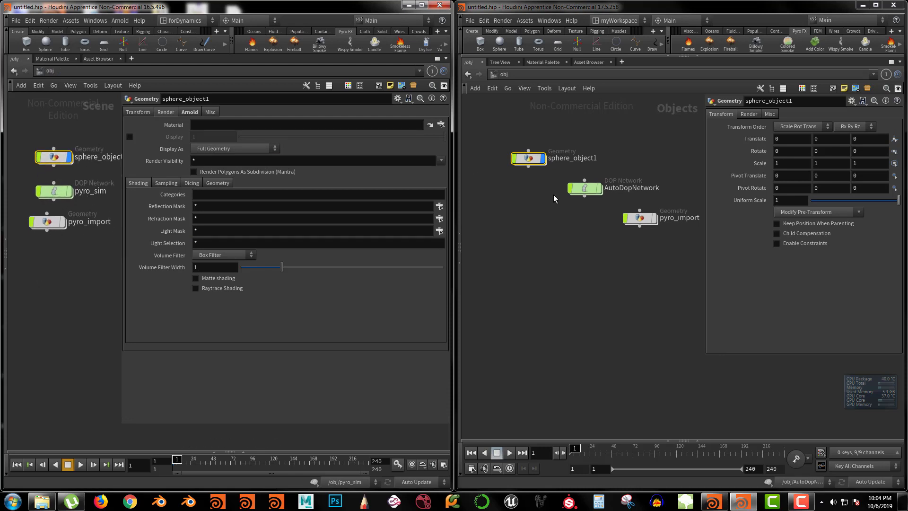
# Line up AutoDopNetwork and pyro_import beneath sphere_object1 in the 17.5.258 session, and select the DOP network in each session.
pyautogui.moveTo(577, 189); pyautogui.dragTo(521, 189)
pyautogui.moveTo(634, 218); pyautogui.dragTo(528, 217)
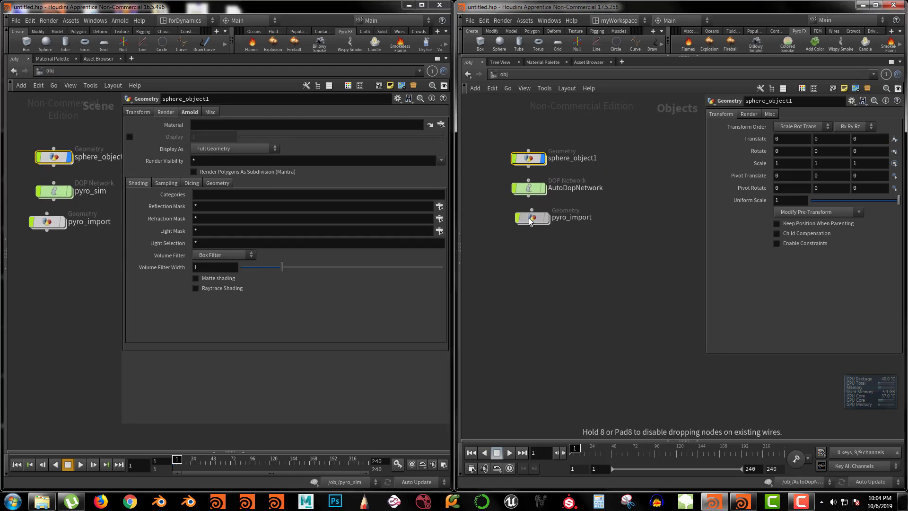
pyautogui.moveTo(623, 129); pyautogui.dragTo(509, 279)
pyautogui.moveTo(78, 267)
pyautogui.mouseDown(button='middle')
pyautogui.moveTo(57, 278)
pyautogui.moveTo(64, 270)
pyautogui.mouseUp(button='middle')
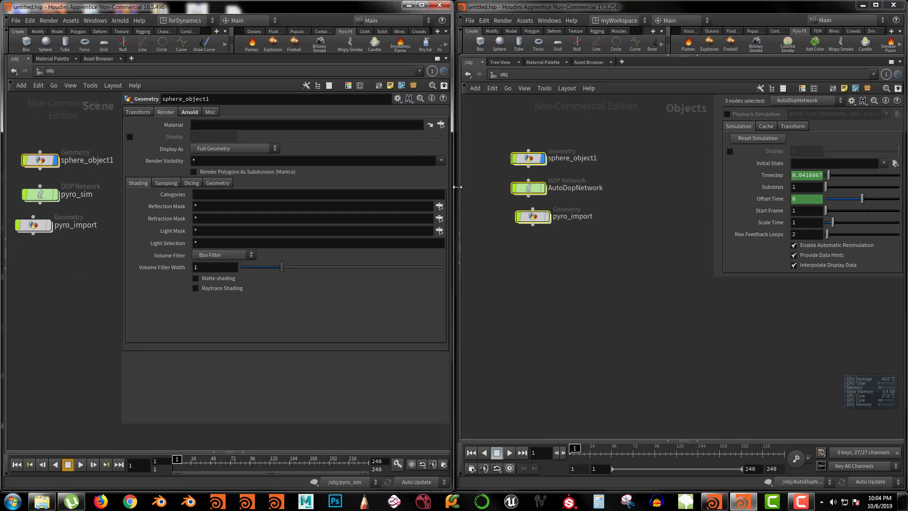
pyautogui.click(52, 195)
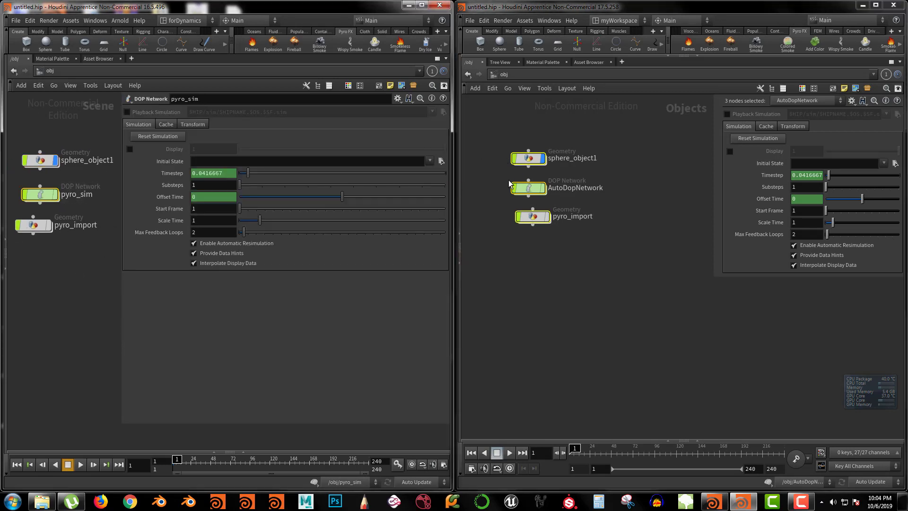
pyautogui.moveTo(481, 178)
pyautogui.mouseDown()
pyautogui.moveTo(544, 196)
pyautogui.moveTo(550, 209)
pyautogui.mouseUp()
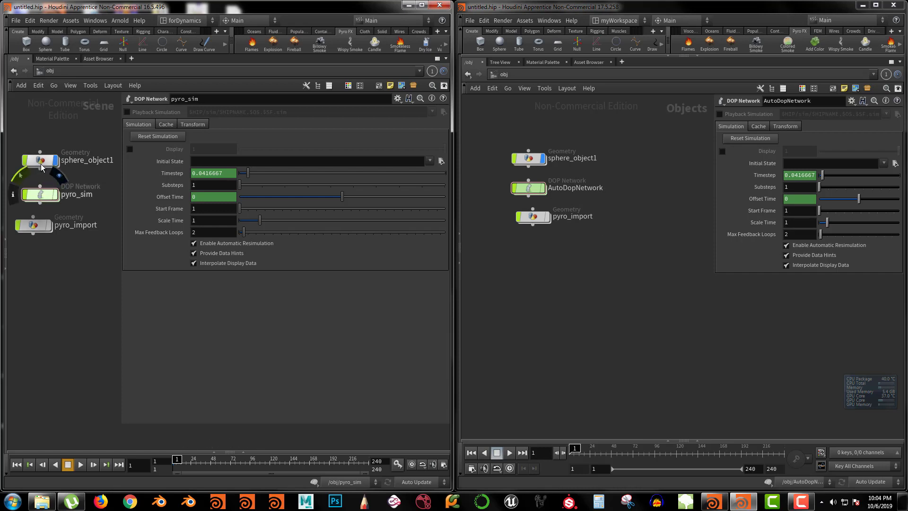
# Delete the merge_fuel_volumes node inside sphere_object1 in the Houdini 16.5.496 session.
pyautogui.doubleClick(41, 164)
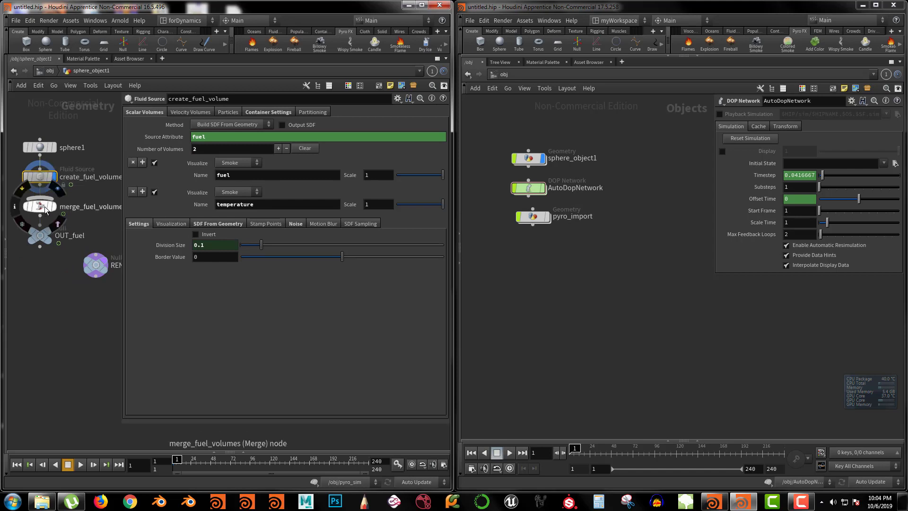
pyautogui.click(63, 212)
pyautogui.press('Delete')
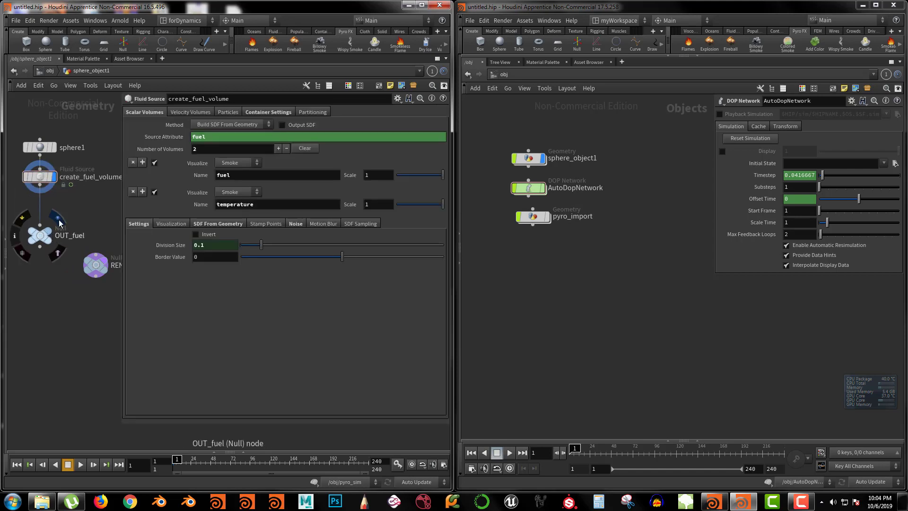
# Open sphere_object1 in the 17.5.258 session and compare its create_fuel, add_noise and rasterize chain with create_fuel_volume, showing the create_fuel parameters.
pyautogui.doubleClick(529, 158)
pyautogui.moveTo(115, 216); pyautogui.dragTo(114, 225, button='middle')
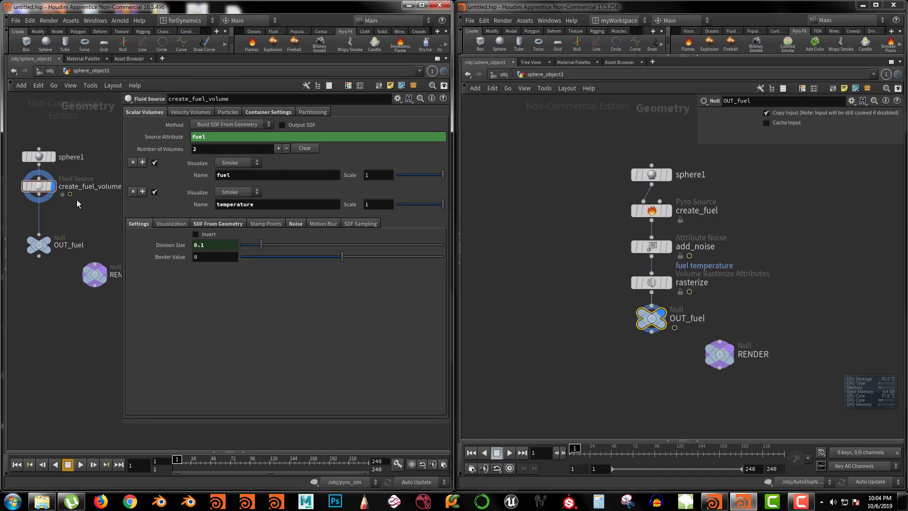
pyautogui.moveTo(76, 186); pyautogui.dragTo(14, 209)
pyautogui.moveTo(574, 190); pyautogui.dragTo(684, 302)
pyautogui.moveTo(571, 285); pyautogui.dragTo(518, 251, button='middle')
pyautogui.click(524, 266)
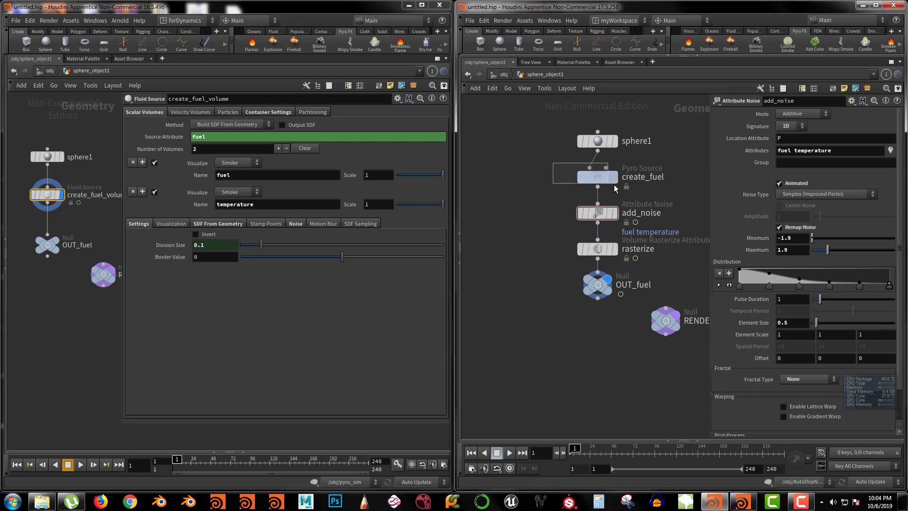
pyautogui.moveTo(613, 184)
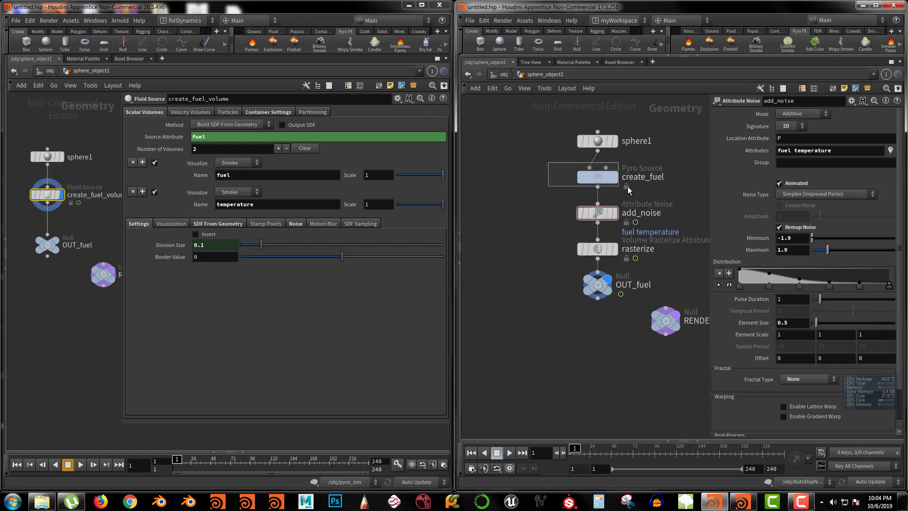
pyautogui.click(603, 180)
pyautogui.moveTo(603, 185)
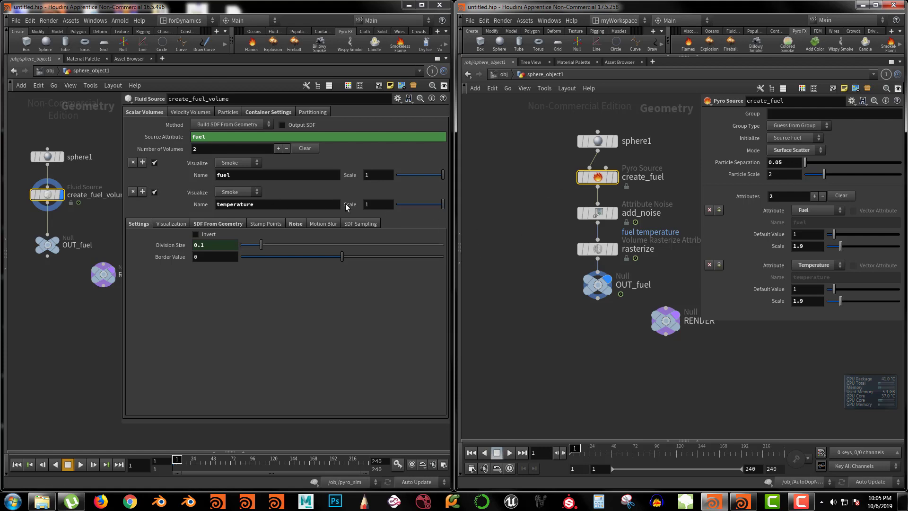
# Review create_fuel_volume's fuel and temperature scalar volumes, their sub-settings and the Velocity Volumes settings in the 16.5.496 session.
pyautogui.doubleClick(250, 175)
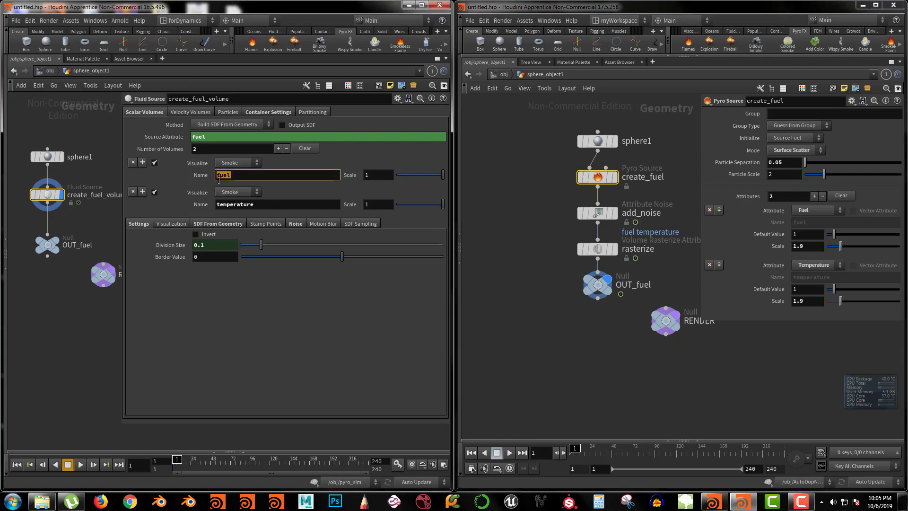
pyautogui.doubleClick(225, 206)
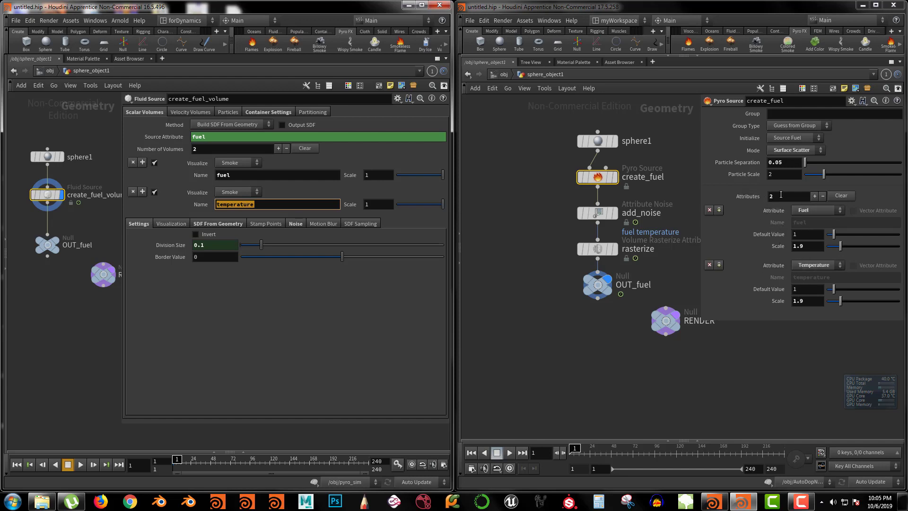
pyautogui.click(172, 223)
pyautogui.click(225, 223)
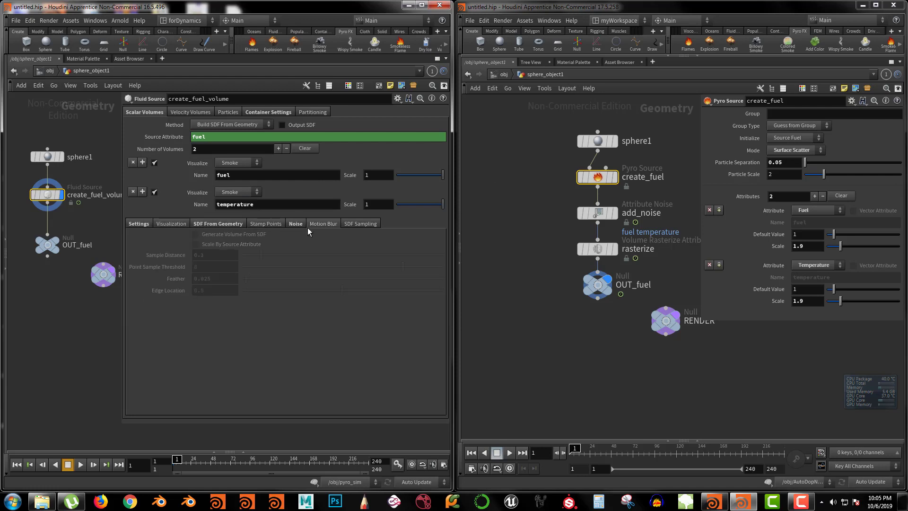
pyautogui.click(357, 223)
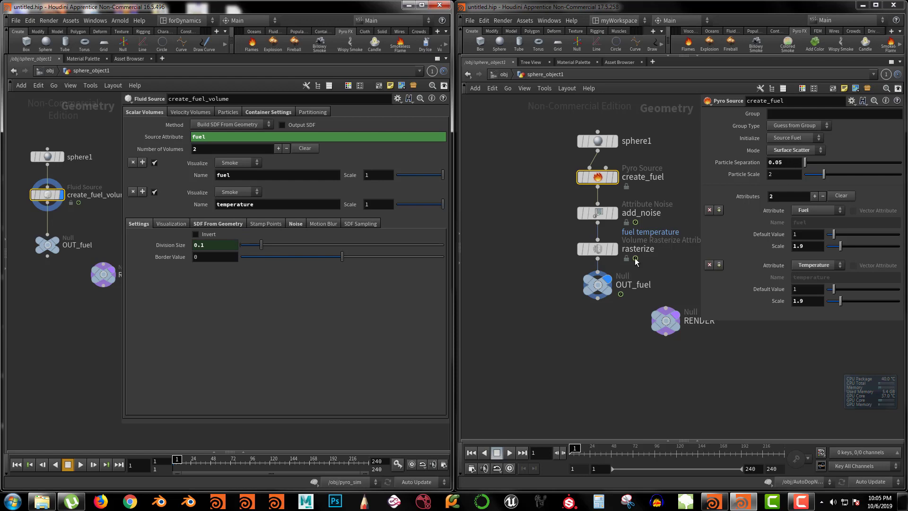
pyautogui.click(204, 112)
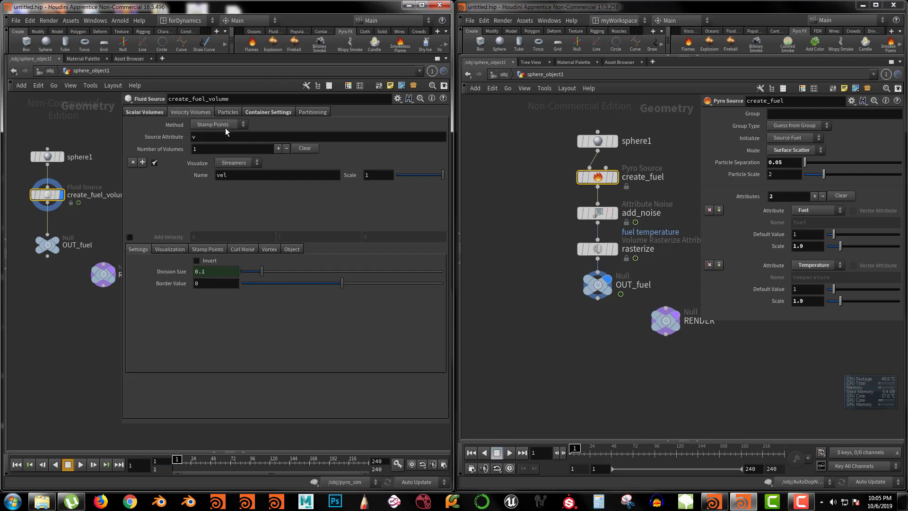
pyautogui.click(814, 195)
pyautogui.click(804, 332)
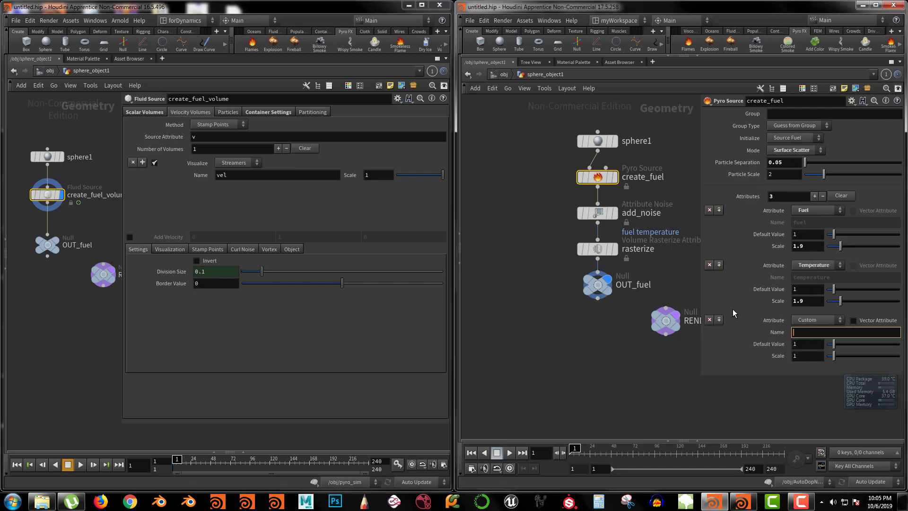
pyautogui.click(710, 319)
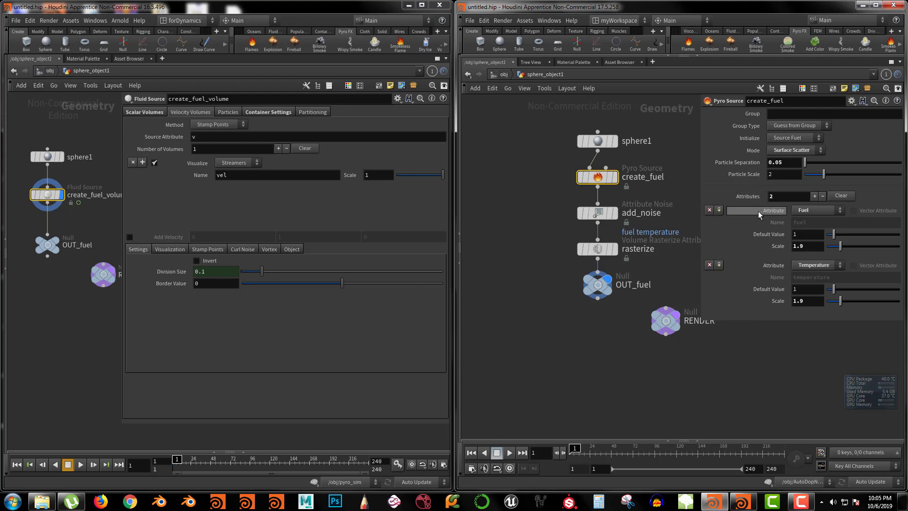
# Add a third attribute to the create_fuel Pyro Source in the 17.5.258 session and set it to Velocity.
pyautogui.click(814, 196)
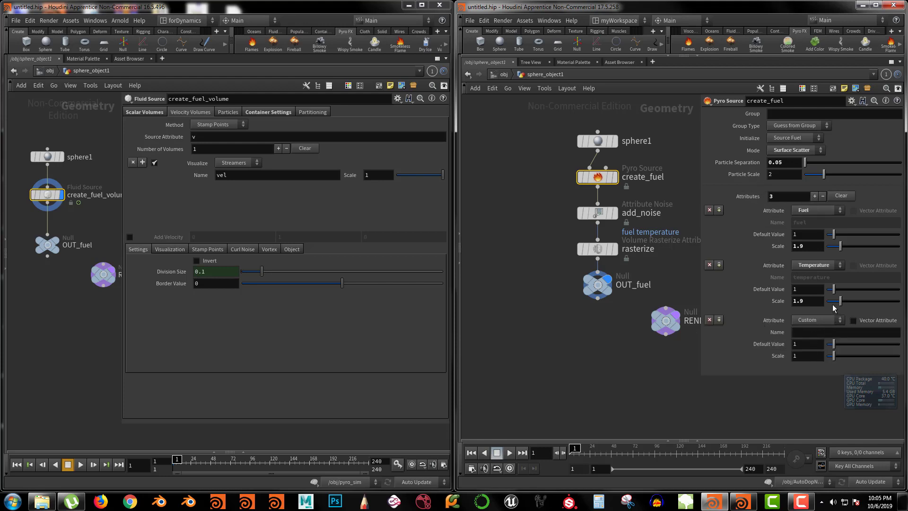
pyautogui.click(819, 322)
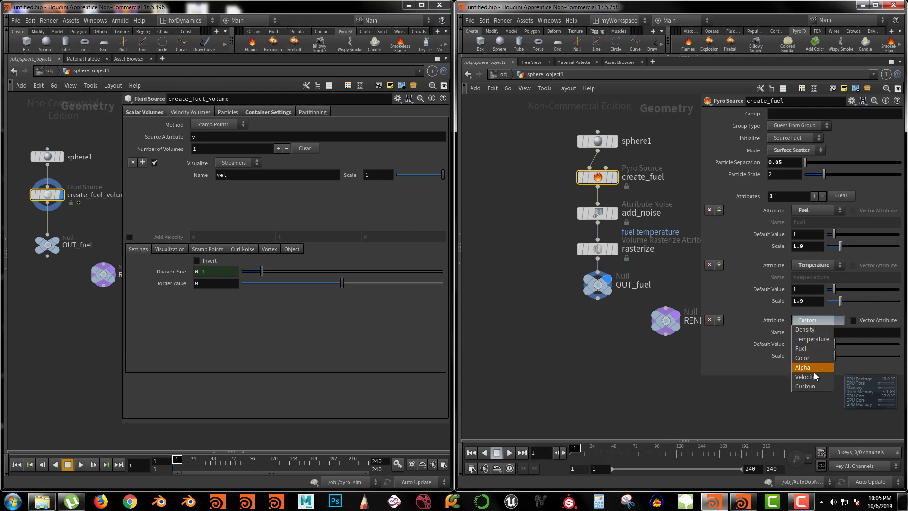
pyautogui.click(815, 354)
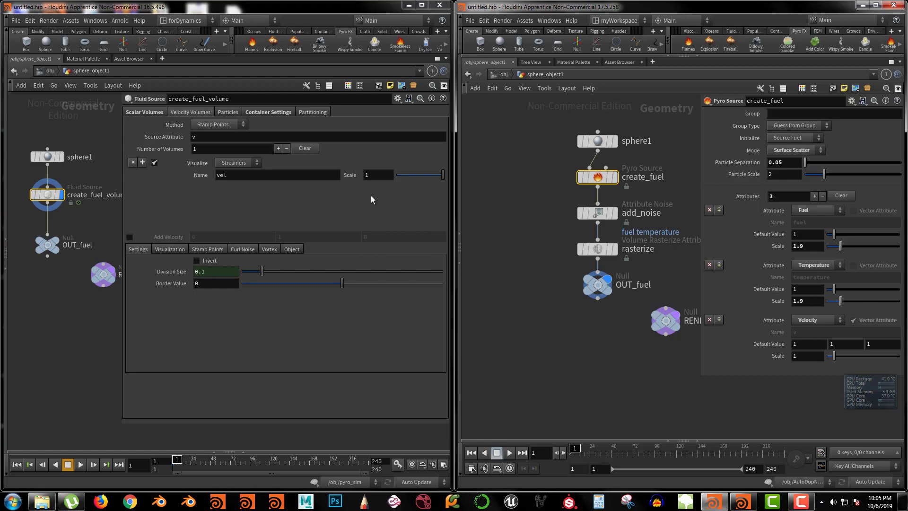
pyautogui.moveTo(537, 221); pyautogui.dragTo(571, 209, button='middle')
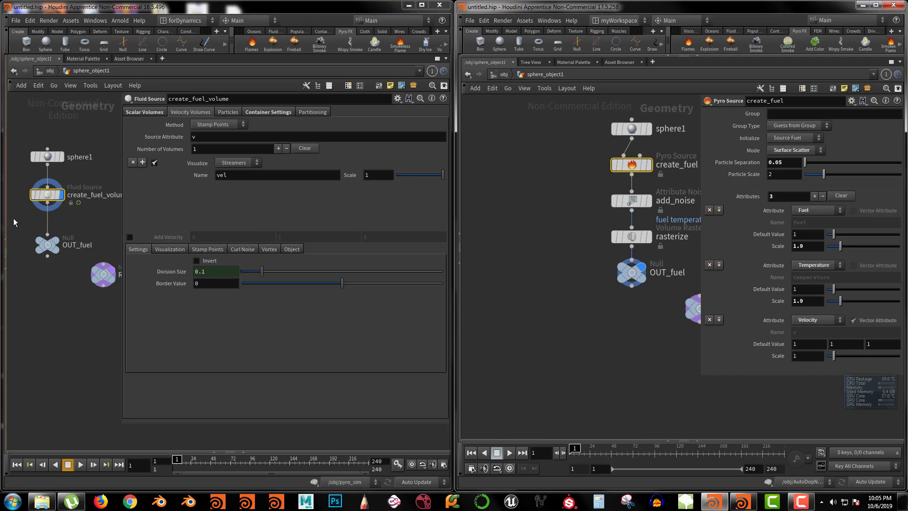
# Maximize the Houdini 16.5.496 window, restore its scene view and widen it to about half of the window.
pyautogui.click(421, 5)
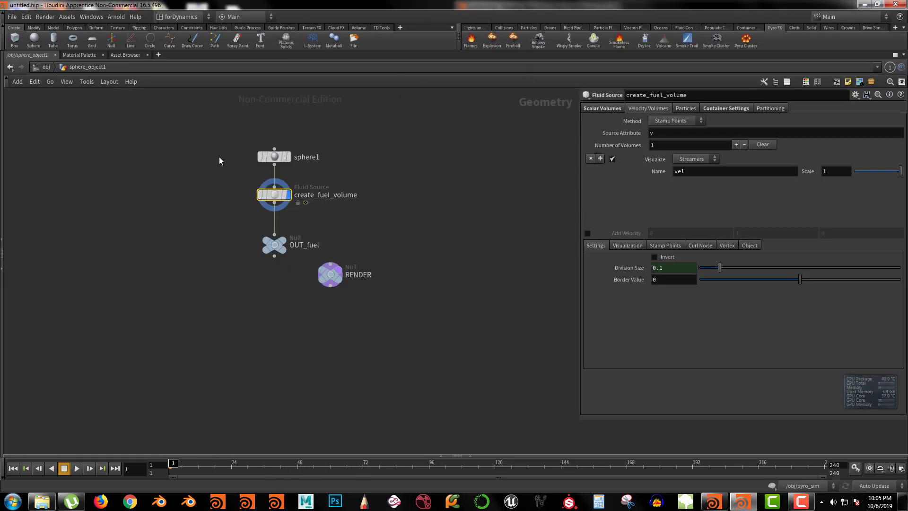
pyautogui.click(3, 239)
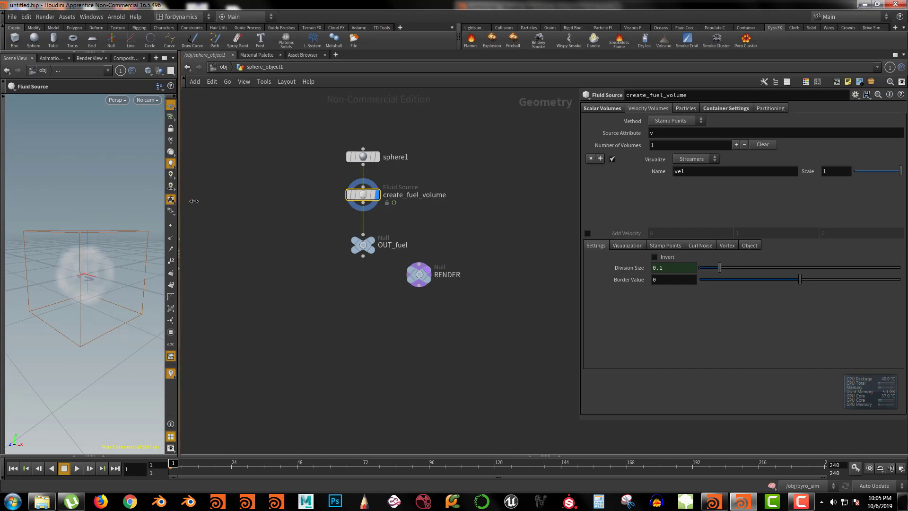
pyautogui.moveTo(194, 201); pyautogui.dragTo(454, 201)
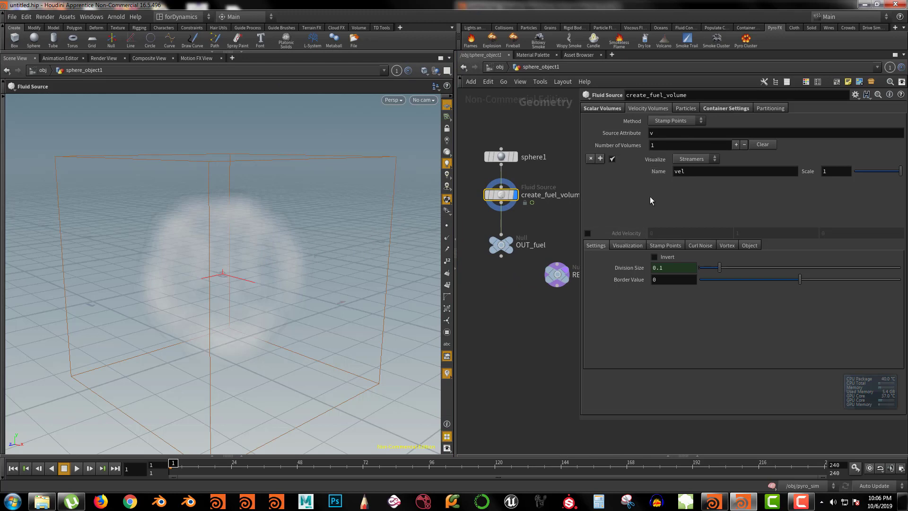
# Add curl noise with a scale of 0.693 to create_fuel_volume's velocity volumes and return to the Houdini 17.5.258 session.
pyautogui.click(700, 246)
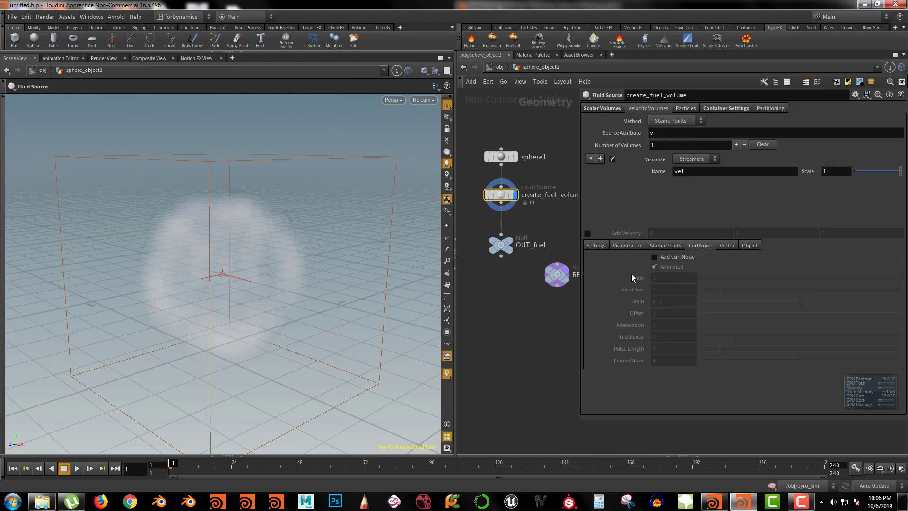
pyautogui.click(654, 256)
pyautogui.press('Escape')
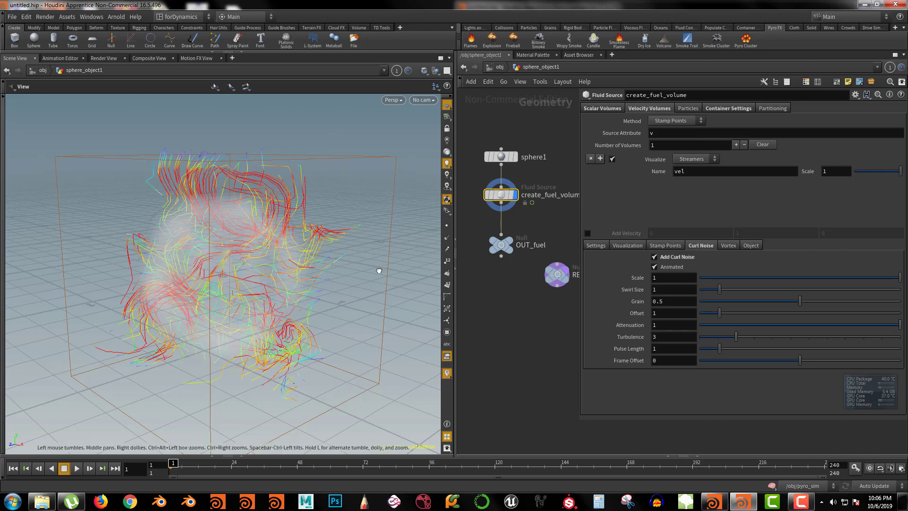
pyautogui.moveTo(378, 268); pyautogui.dragTo(287, 260)
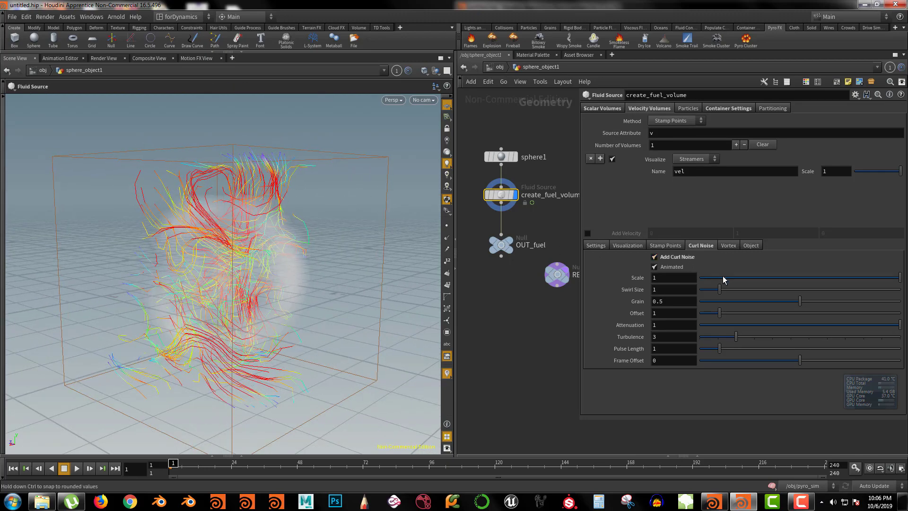
pyautogui.moveTo(722, 278); pyautogui.dragTo(840, 285)
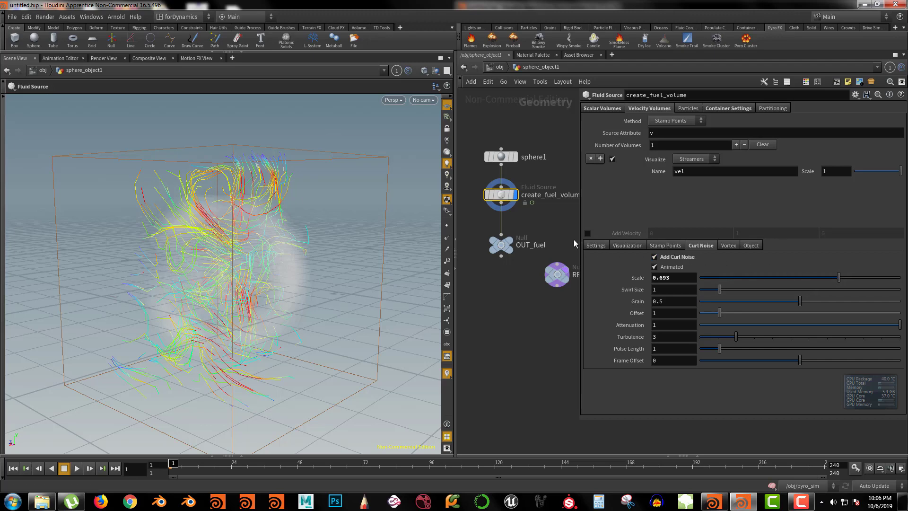
pyautogui.click(866, 4)
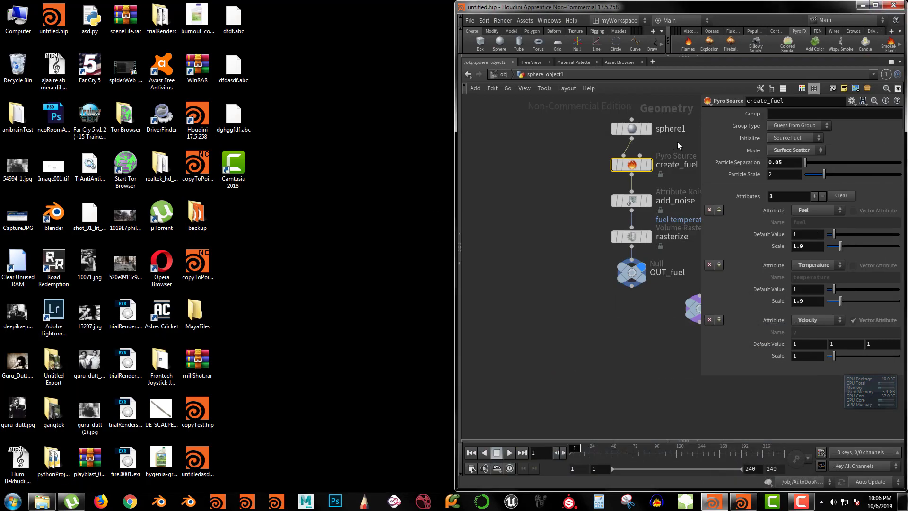
# Maximize the Houdini 17.5.258 window and restore its scene view, widened to about 40% of the window.
pyautogui.click(876, 5)
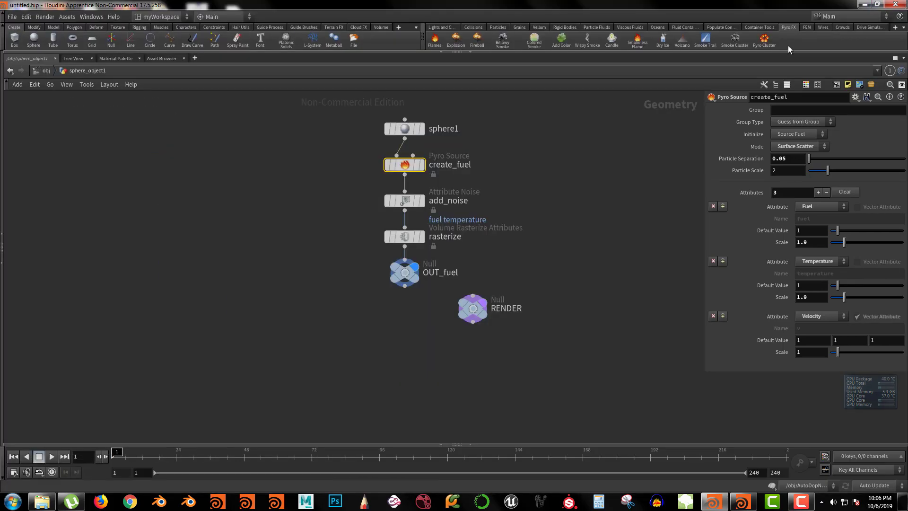
pyautogui.click(3, 236)
pyautogui.moveTo(198, 177); pyautogui.dragTo(357, 179)
pyautogui.click(349, 160)
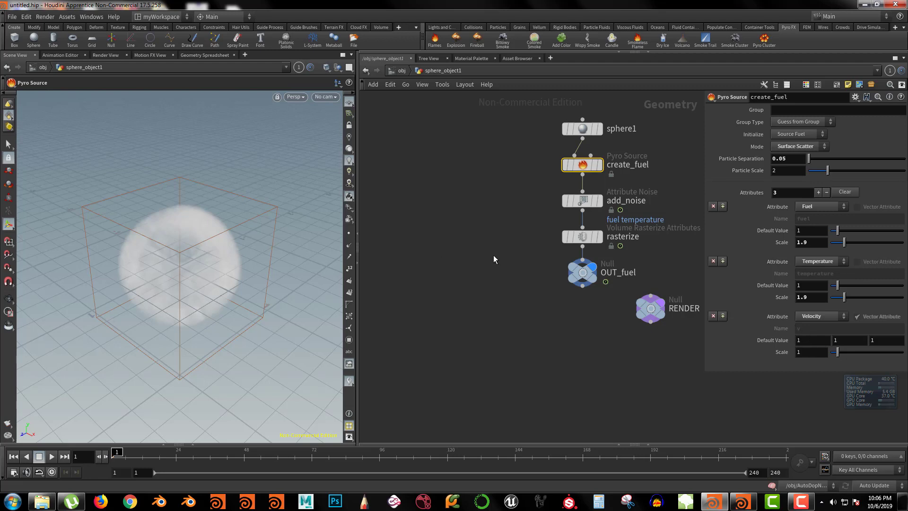
# Go up to the object level, reopen sphere_object1 and select its create_fuel Pyro Source node.
pyautogui.moveTo(490, 248); pyautogui.dragTo(438, 260, button='middle')
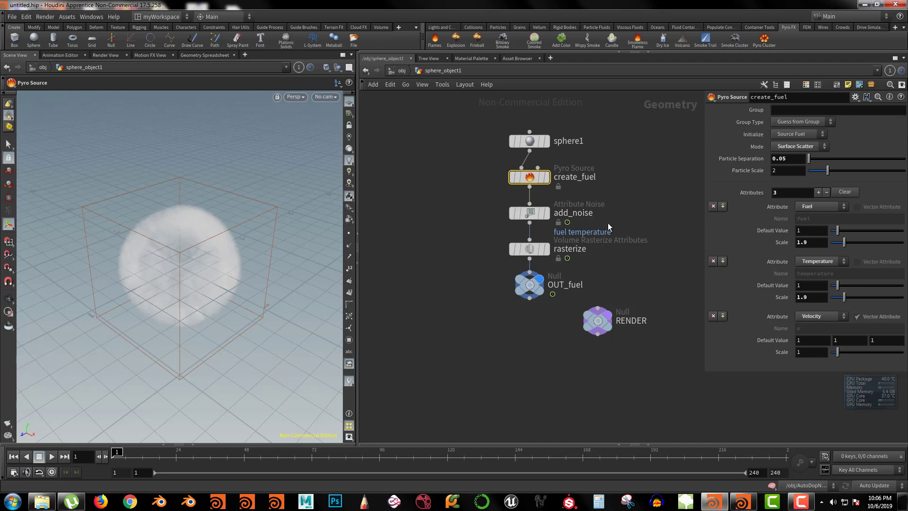
pyautogui.moveTo(608, 223); pyautogui.dragTo(570, 243, button='middle')
pyautogui.moveTo(570, 244)
pyautogui.mouseDown(button='right')
pyautogui.moveTo(591, 229)
pyautogui.moveTo(578, 235)
pyautogui.mouseUp(button='right')
pyautogui.moveTo(577, 231); pyautogui.dragTo(589, 241, button='middle')
pyautogui.press('u')
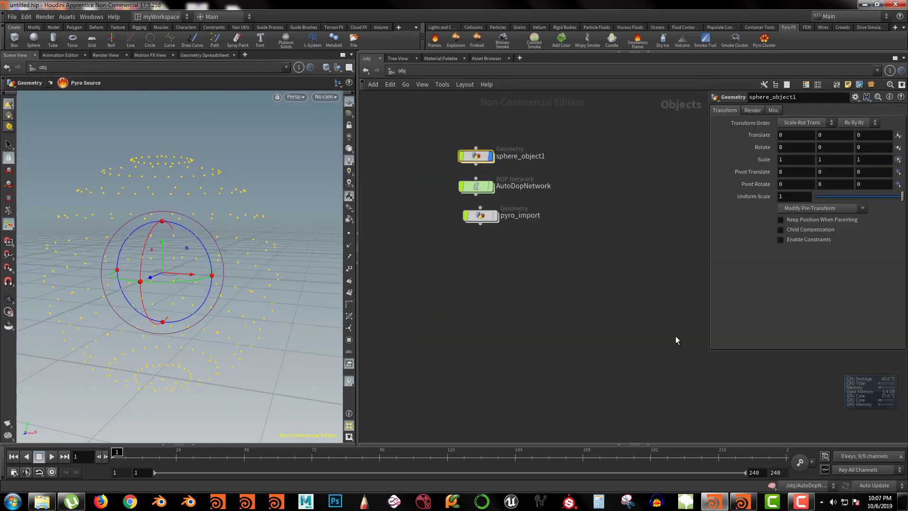
pyautogui.press('i')
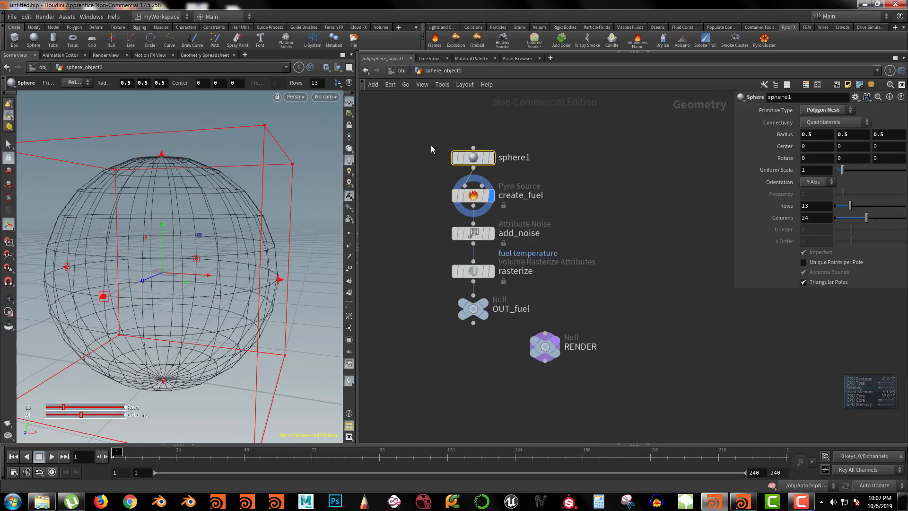
pyautogui.click(466, 195)
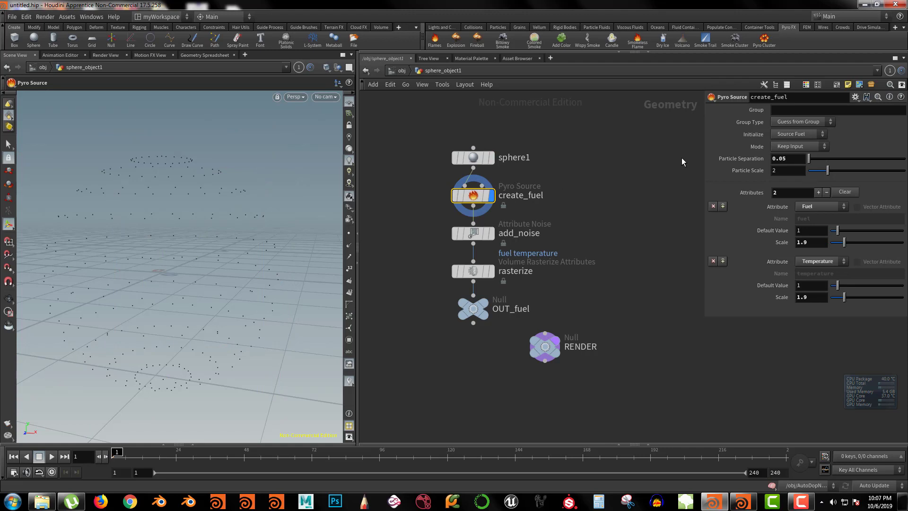
# Set create_fuel's mode to Surface Scatter and inspect the scattered points around the sphere.
pyautogui.click(784, 146)
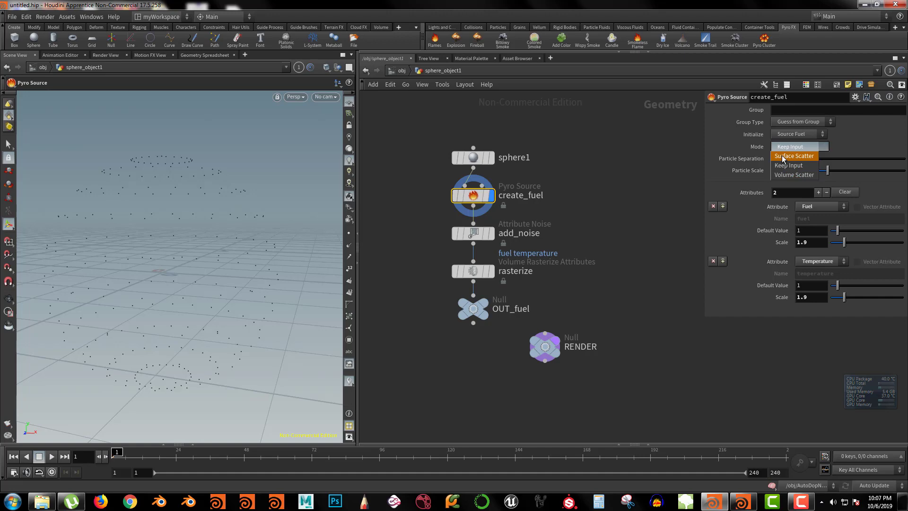
pyautogui.click(783, 156)
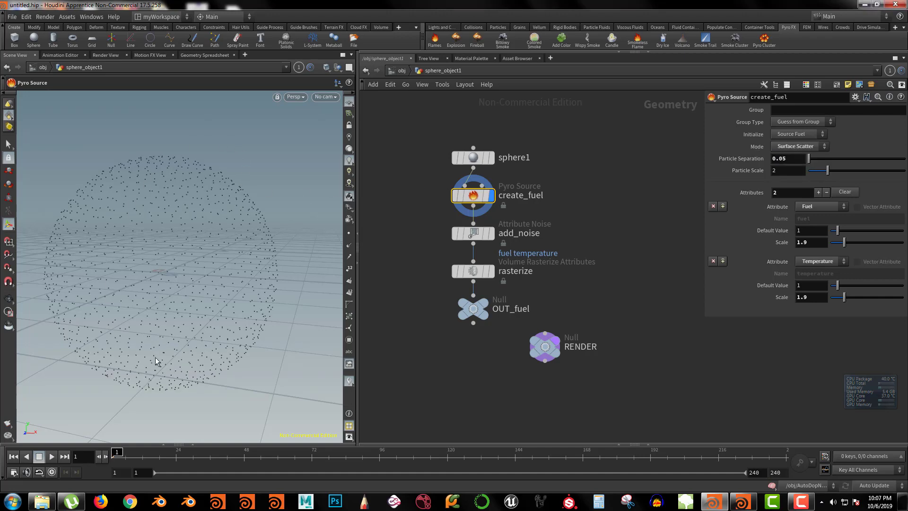
pyautogui.press('Escape')
pyautogui.moveTo(189, 235); pyautogui.dragTo(199, 267)
pyautogui.rightClick(197, 264)
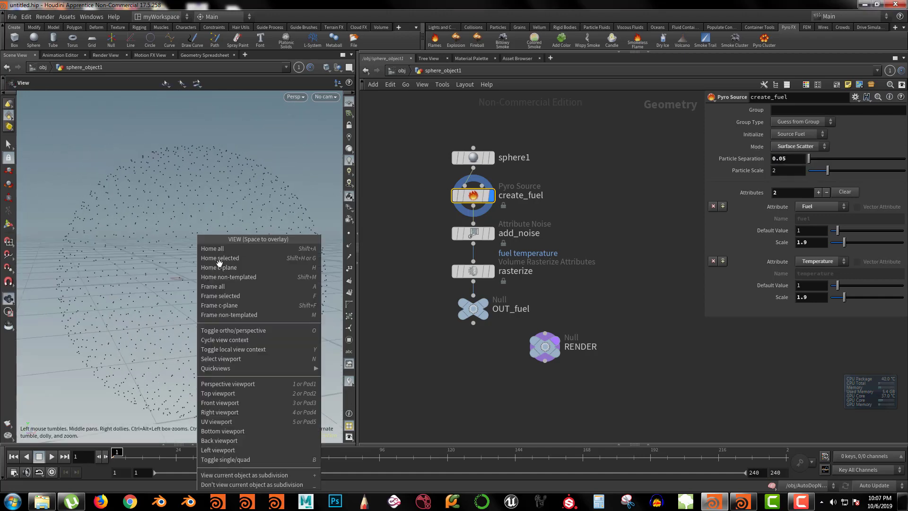
pyautogui.click(223, 227)
pyautogui.keyDown('alt'); pyautogui.moveTo(254, 165); pyautogui.dragTo(227, 223, button='right'); pyautogui.keyUp('alt')
pyautogui.keyDown('alt'); pyautogui.moveTo(227, 222); pyautogui.dragTo(269, 184, button='middle'); pyautogui.keyUp('alt')
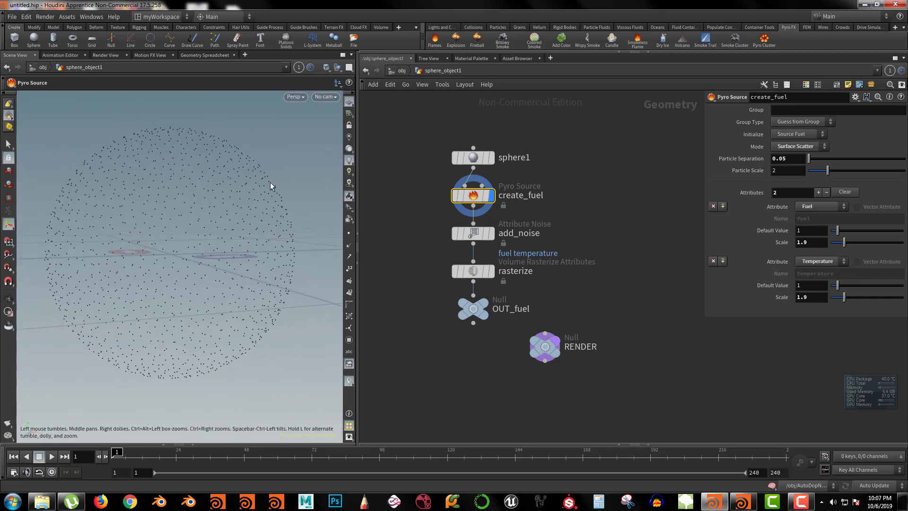
# Try particle separations of 0.1, 0.05 and 0.01 on create_fuel and inspect the surface point density.
pyautogui.click(788, 163)
pyautogui.write('.1')
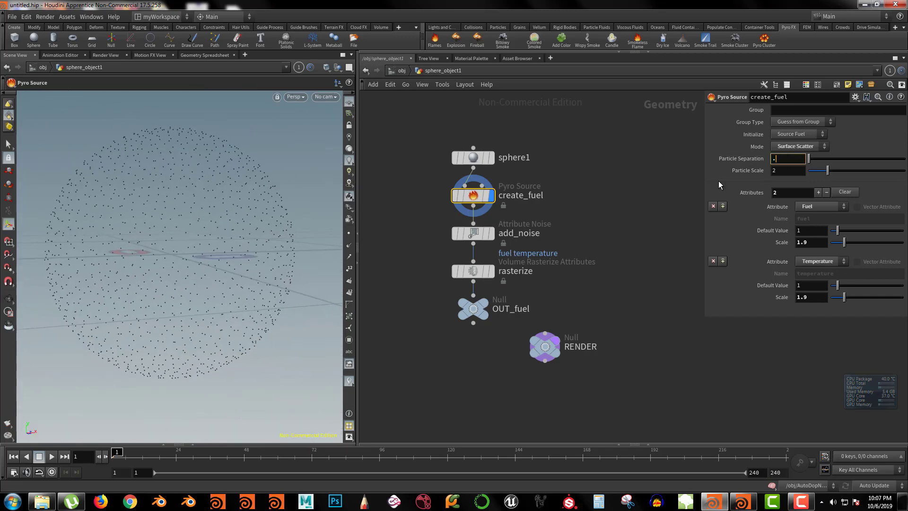
pyautogui.press('Return')
pyautogui.moveTo(786, 158); pyautogui.dragTo(703, 165)
pyautogui.write('.05')
pyautogui.press('Return')
pyautogui.write('.01')
pyautogui.press('Return')
pyautogui.press('Escape')
pyautogui.keyDown('alt'); pyautogui.moveTo(250, 257); pyautogui.dragTo(339, 235); pyautogui.keyUp('alt')
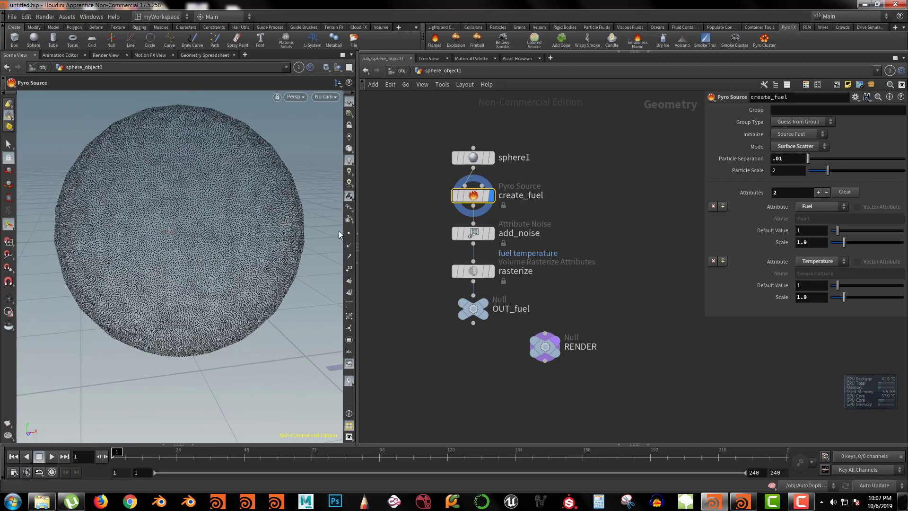
# Set create_fuel's particle separation to 0.05 and orbit around the surface-scattered points.
pyautogui.click(788, 159)
pyautogui.write('.05')
pyautogui.press('Return')
pyautogui.keyDown('alt'); pyautogui.moveTo(250, 244); pyautogui.dragTo(334, 209); pyautogui.keyUp('alt')
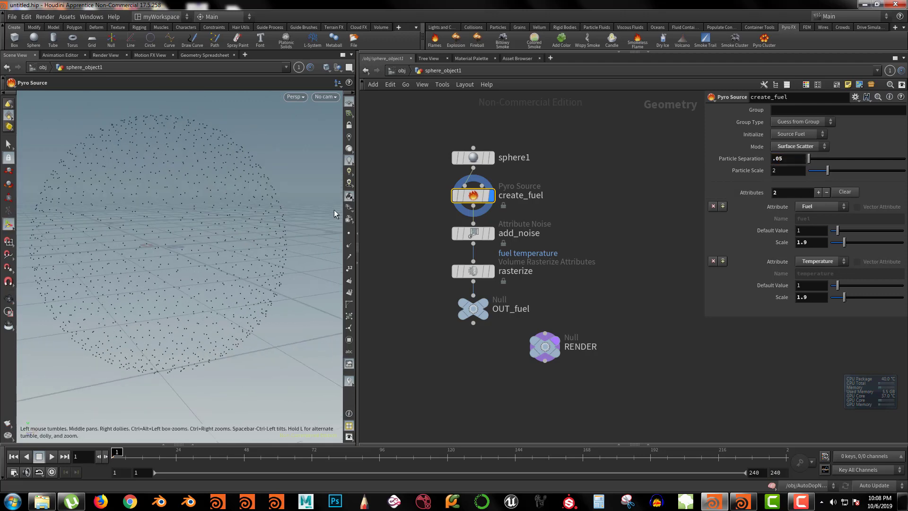
# Switch create_fuel's mode to Keep Input and compare its points with the displayed sphere1 geometry.
pyautogui.click(798, 147)
pyautogui.click(799, 166)
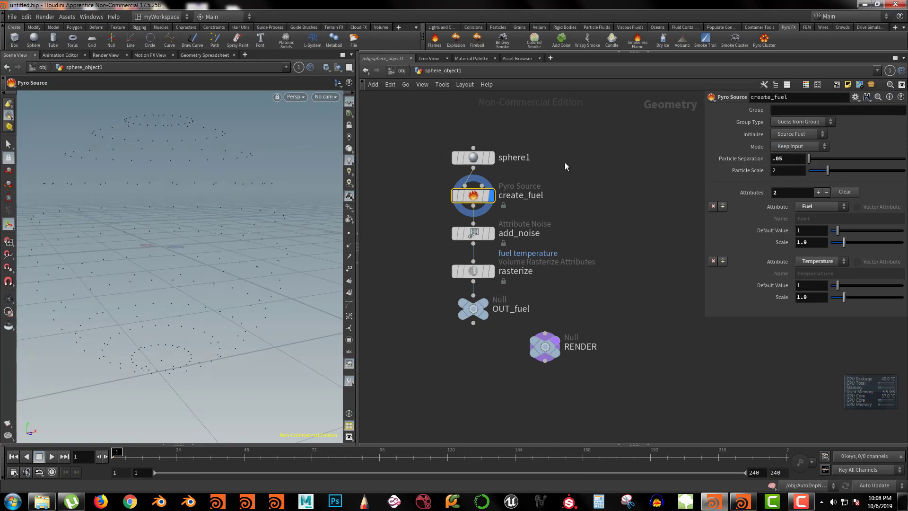
pyautogui.click(491, 158)
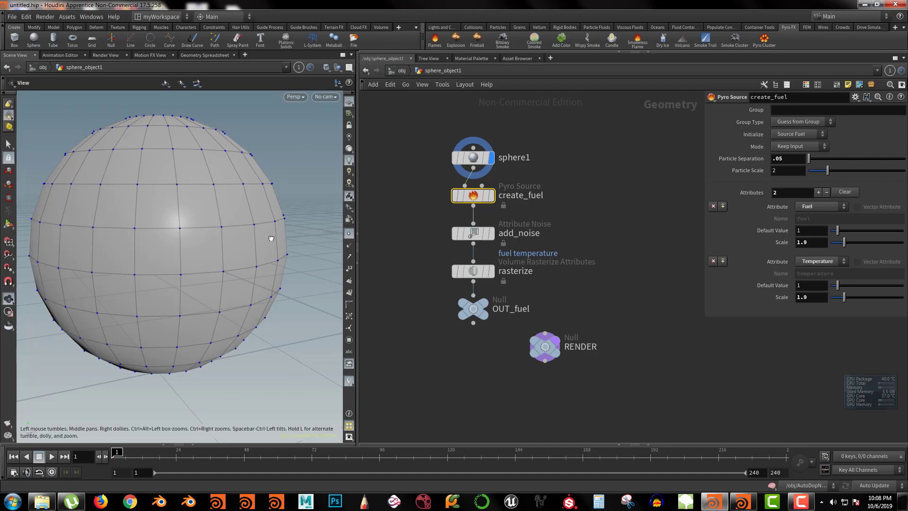
pyautogui.keyDown('alt'); pyautogui.moveTo(267, 237); pyautogui.dragTo(194, 221); pyautogui.keyUp('alt')
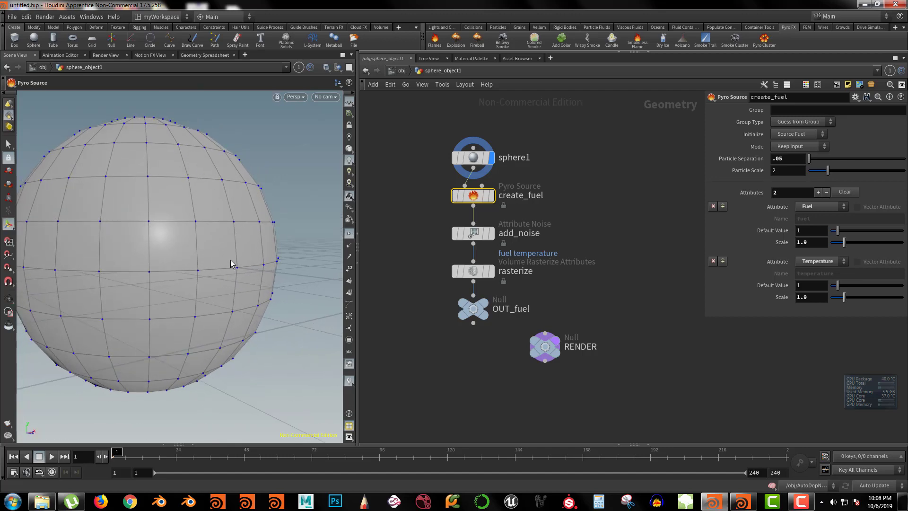
pyautogui.click(491, 195)
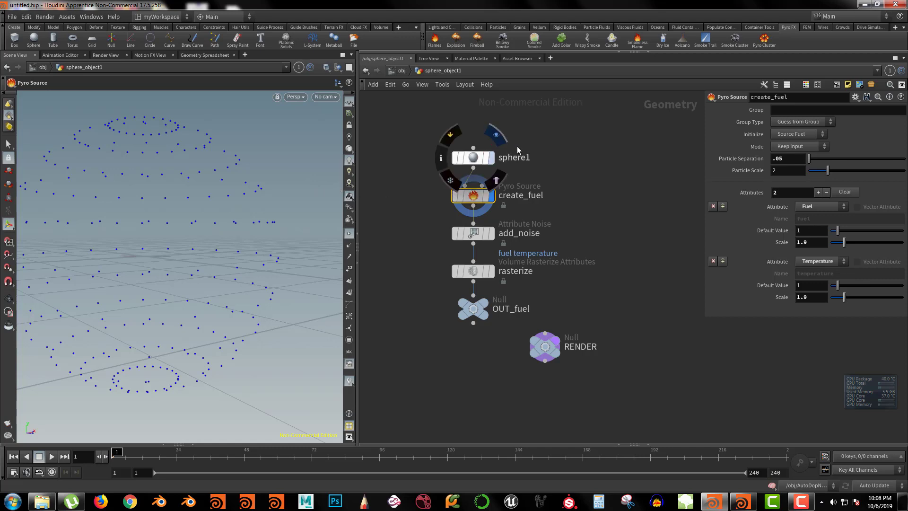
# Set create_fuel's mode to Volume Scatter and inspect the points filling the sphere.
pyautogui.click(796, 147)
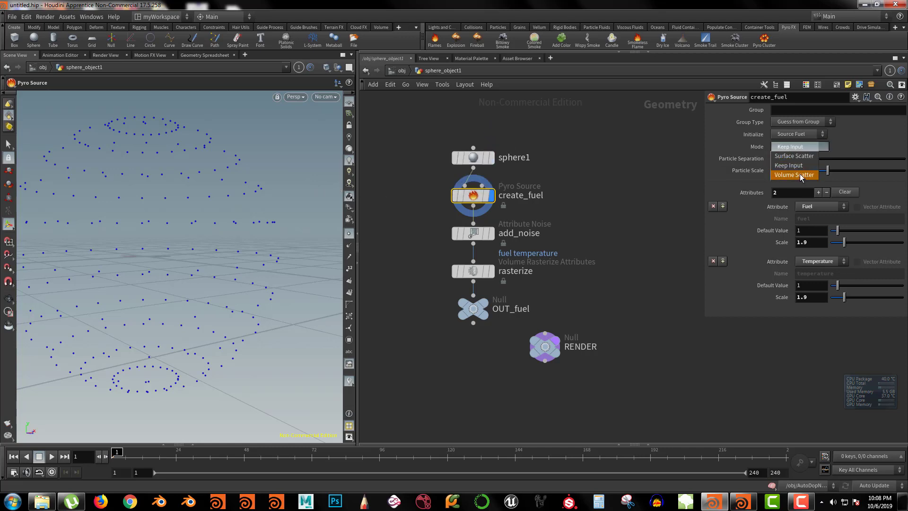
pyautogui.click(799, 175)
pyautogui.moveTo(265, 219); pyautogui.dragTo(348, 247)
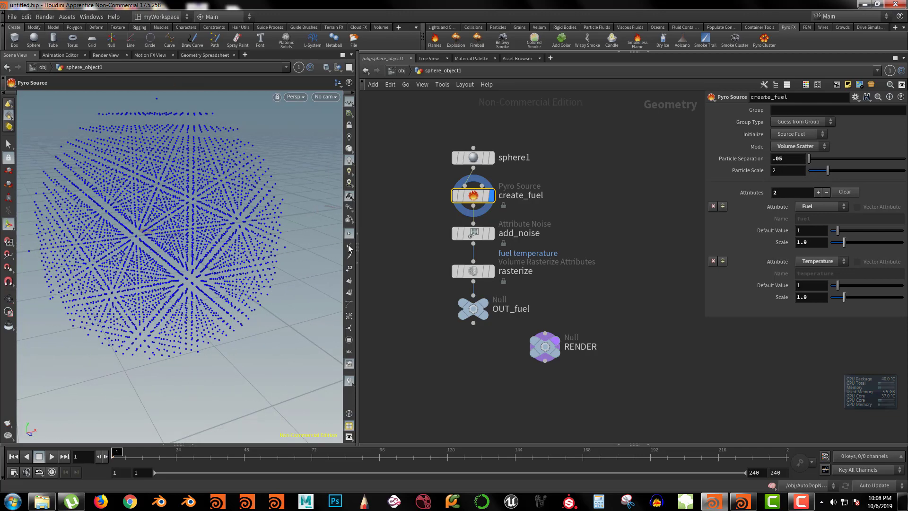
pyautogui.press('Escape')
pyautogui.moveTo(267, 259); pyautogui.dragTo(265, 232)
pyautogui.press('Return')
# Try particle separations of 0.2 and 0.01 on the volume-scattered create_fuel points.
pyautogui.doubleClick(786, 158)
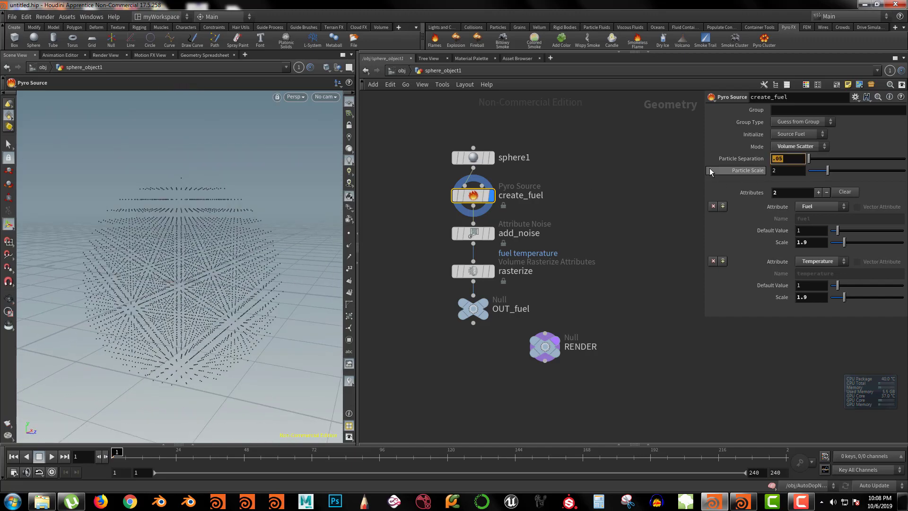
pyautogui.write('.2')
pyautogui.press('Return')
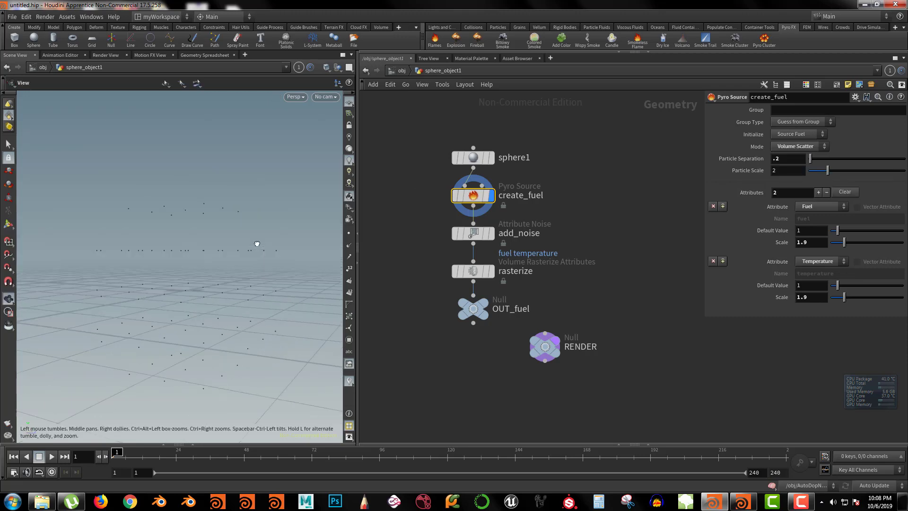
pyautogui.doubleClick(790, 161)
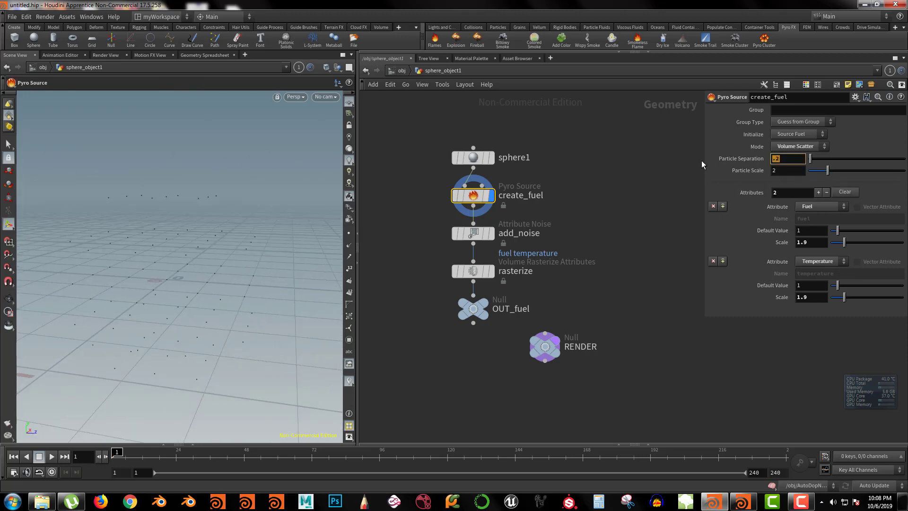
pyautogui.write('.01')
pyautogui.press('Return')
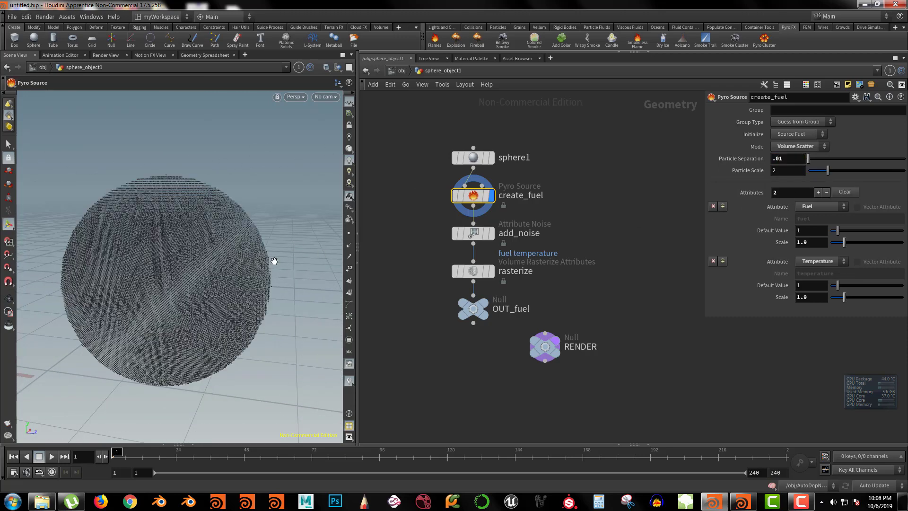
pyautogui.moveTo(273, 260)
pyautogui.keyDown('alt'); pyautogui.mouseDown()
pyautogui.moveTo(286, 255)
pyautogui.moveTo(258, 263)
pyautogui.moveTo(284, 258)
pyautogui.mouseUp(); pyautogui.keyUp('alt')
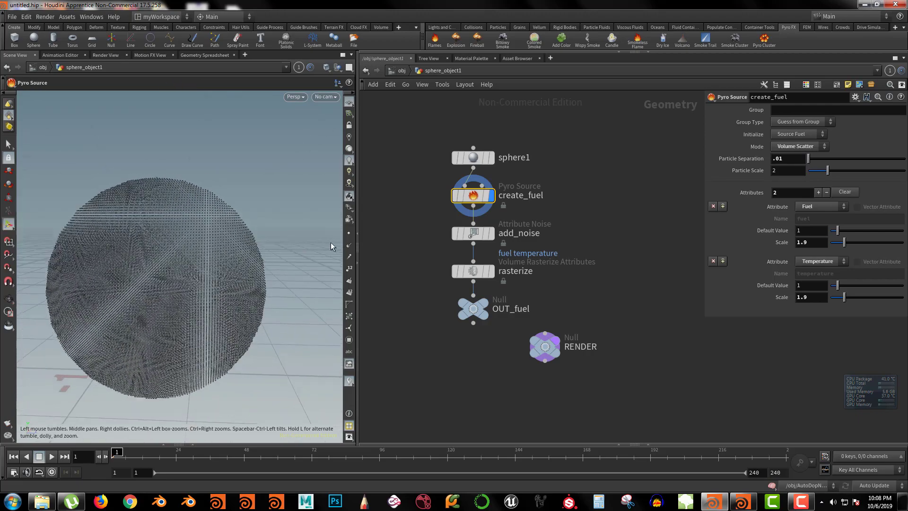
# Set the particle separation of the volume-scattered create_fuel source to 0.05.
pyautogui.moveTo(789, 158); pyautogui.dragTo(702, 174)
pyautogui.write('.05')
pyautogui.press('Return')
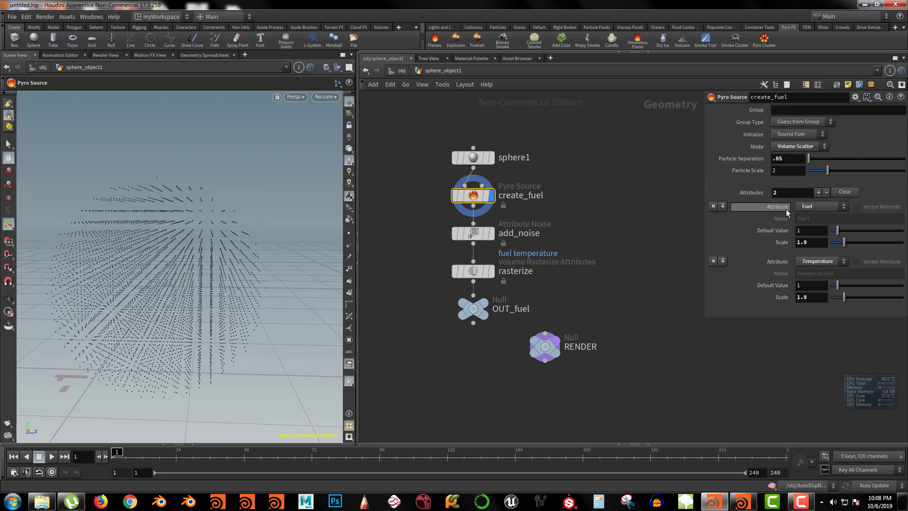
# Initialize create_fuel as Source Smoke and remove its Fuel, Temperature and Density attributes.
pyautogui.click(804, 136)
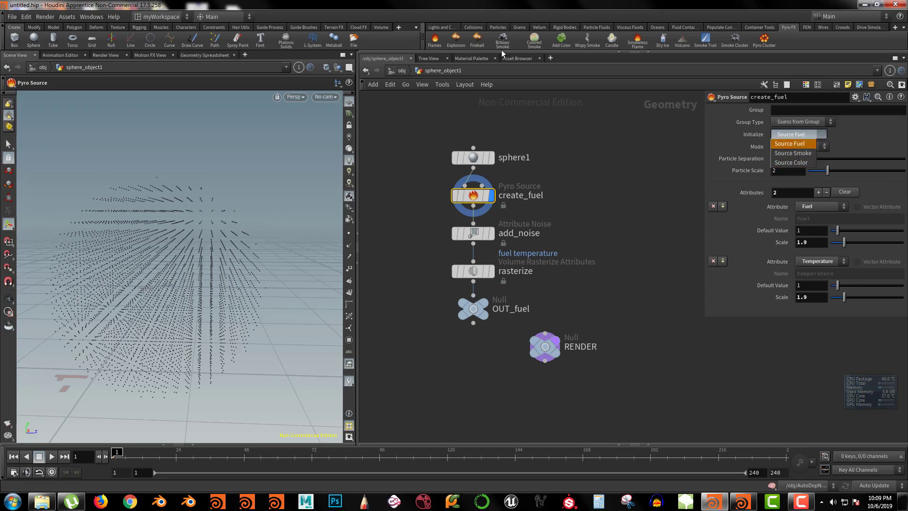
pyautogui.click(792, 153)
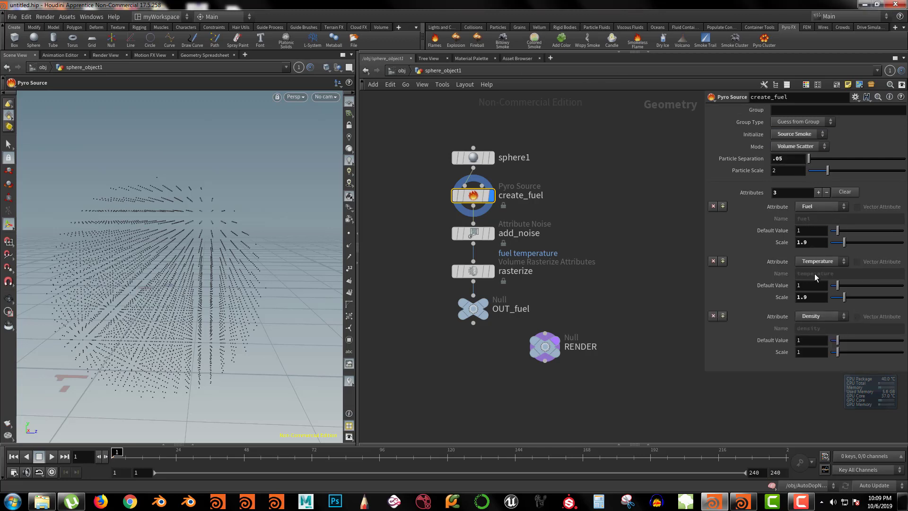
pyautogui.click(713, 207)
pyautogui.click(713, 207)
pyautogui.click(713, 207)
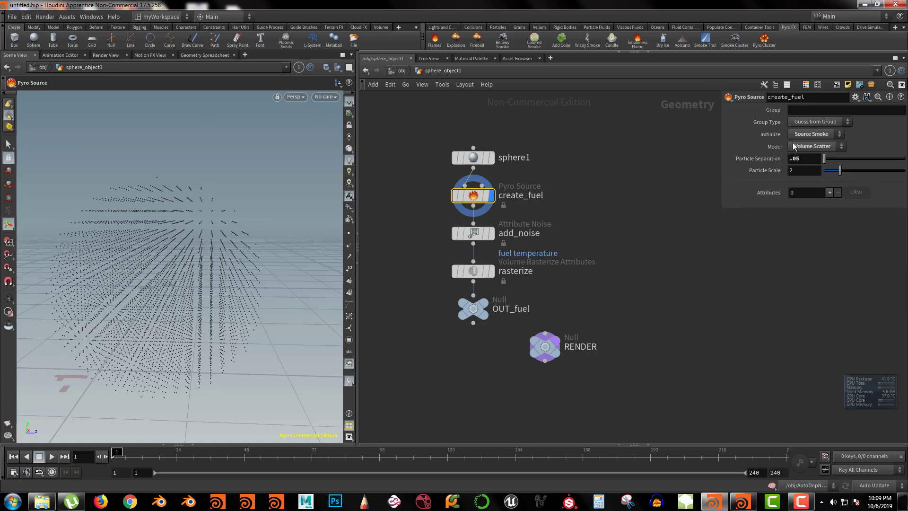
# Initialize create_fuel as Source Fuel and remove the resulting Fuel and Temperature attributes.
pyautogui.click(813, 136)
pyautogui.click(816, 147)
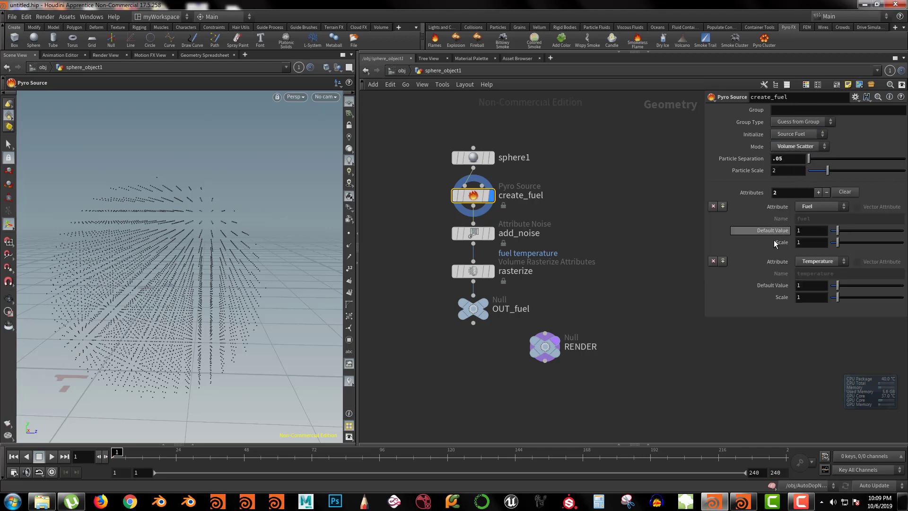
pyautogui.click(712, 206)
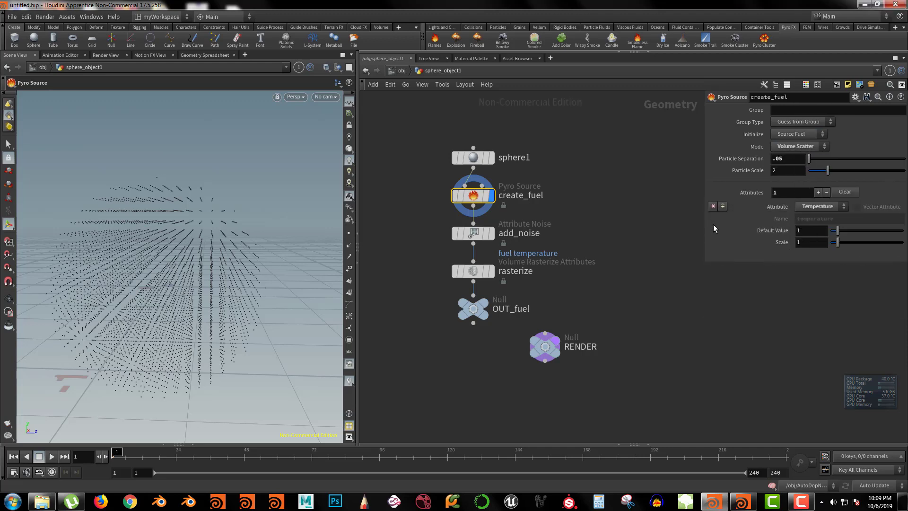
pyautogui.click(712, 207)
# Initialize create_fuel as Source Smoke again and remove its Density and Temperature attributes.
pyautogui.click(808, 135)
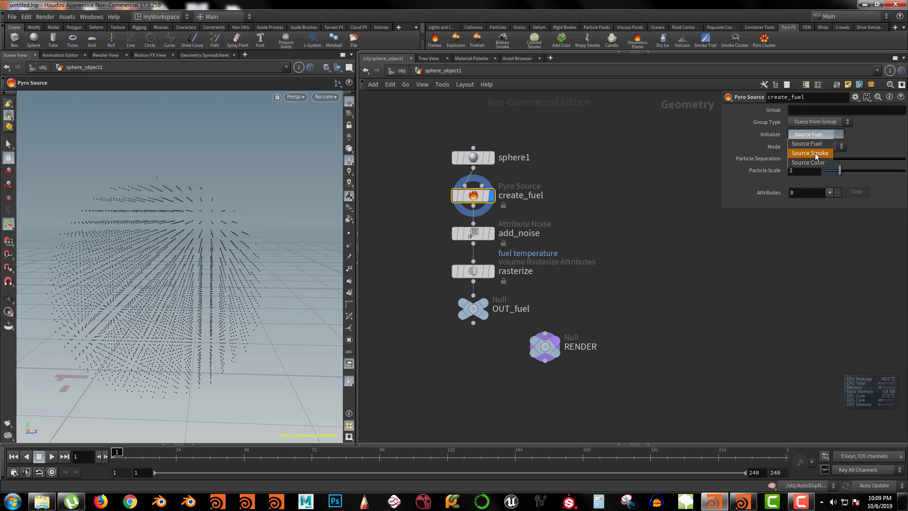
pyautogui.click(814, 153)
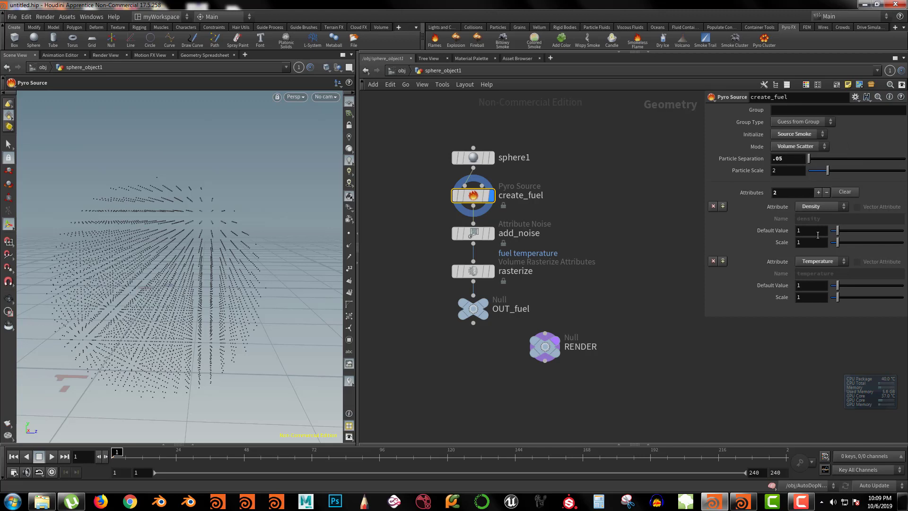
pyautogui.click(712, 206)
# Initialize the emptied create_fuel node as Source Fuel to rebuild its Fuel and Temperature attributes.
pyautogui.click(811, 134)
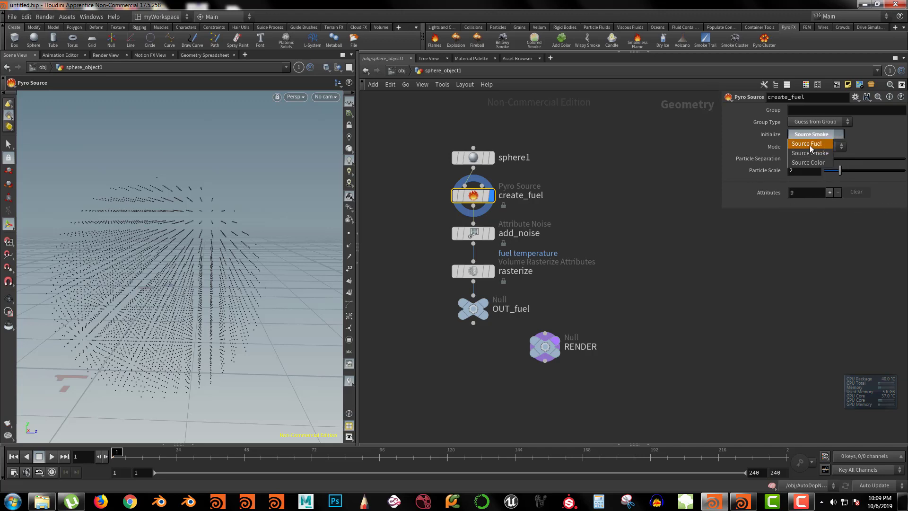
pyautogui.click(809, 154)
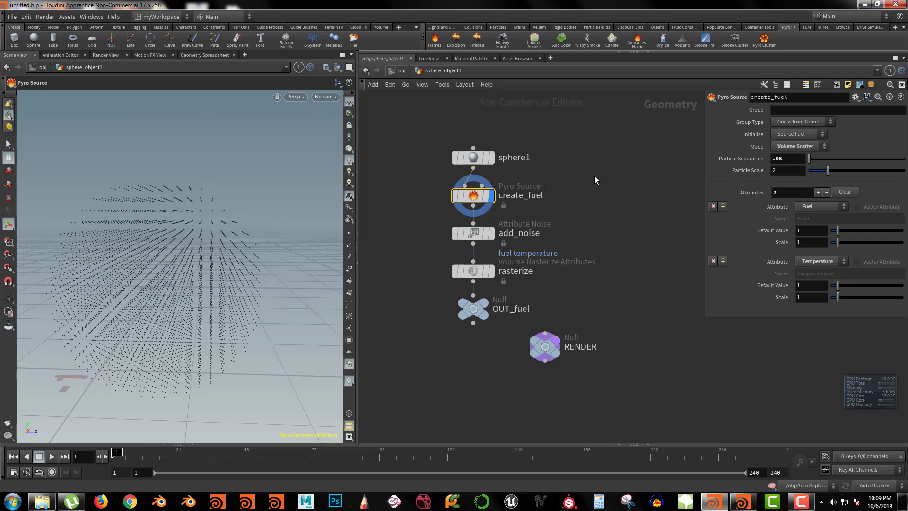
pyautogui.moveTo(595, 180); pyautogui.dragTo(606, 154, button='middle')
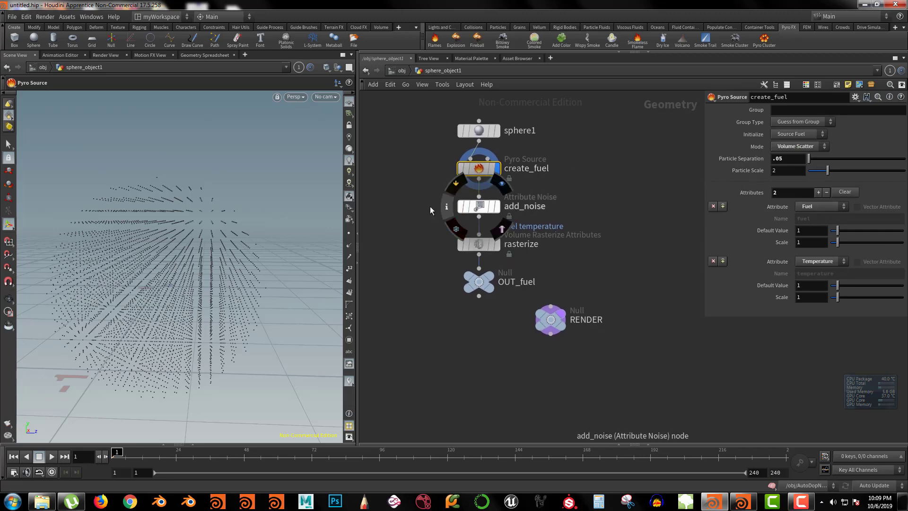
# Compare the create_fuel and add_noise nodes' parameters and display the output of add_noise.
pyautogui.click(479, 207)
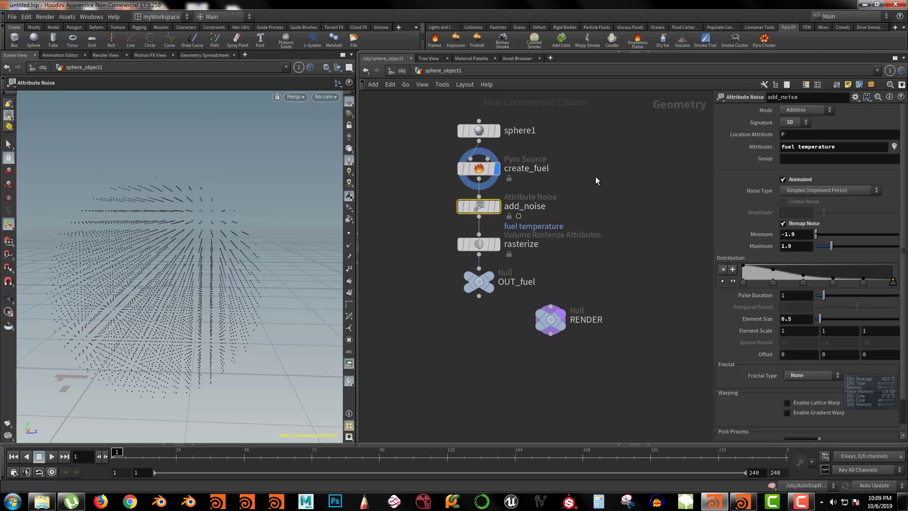
pyautogui.click(479, 168)
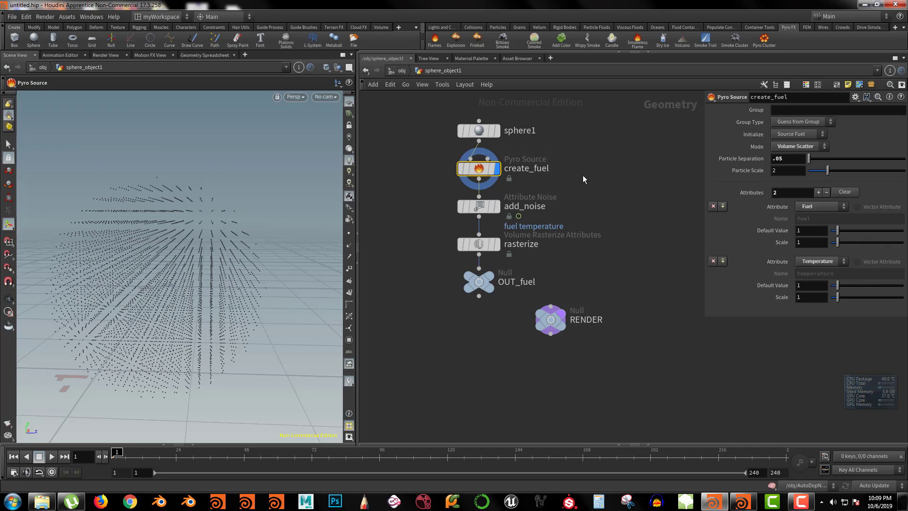
pyautogui.click(491, 206)
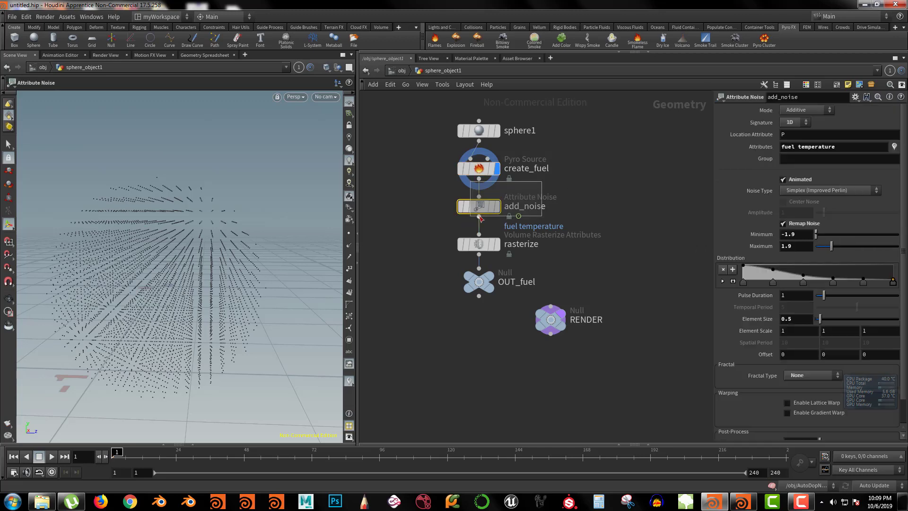
pyautogui.moveTo(491, 206)
pyautogui.click(501, 185)
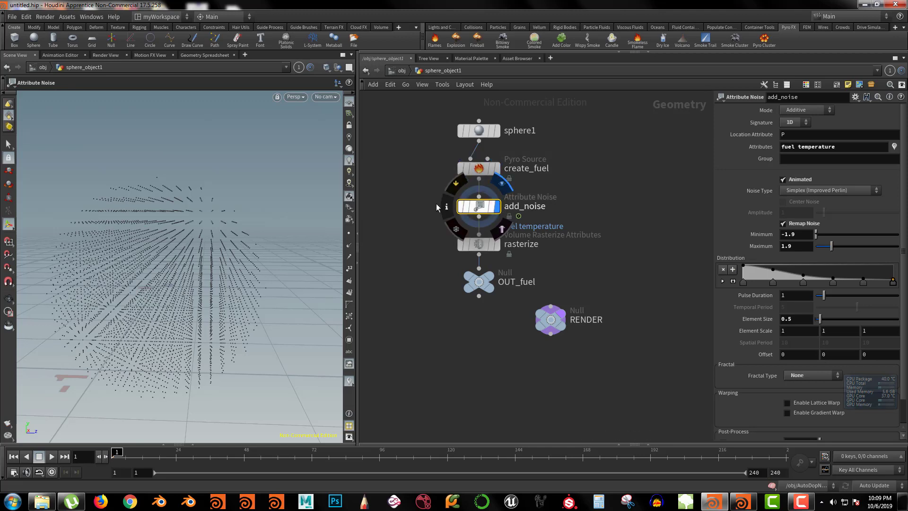
pyautogui.moveTo(408, 200); pyautogui.dragTo(484, 221)
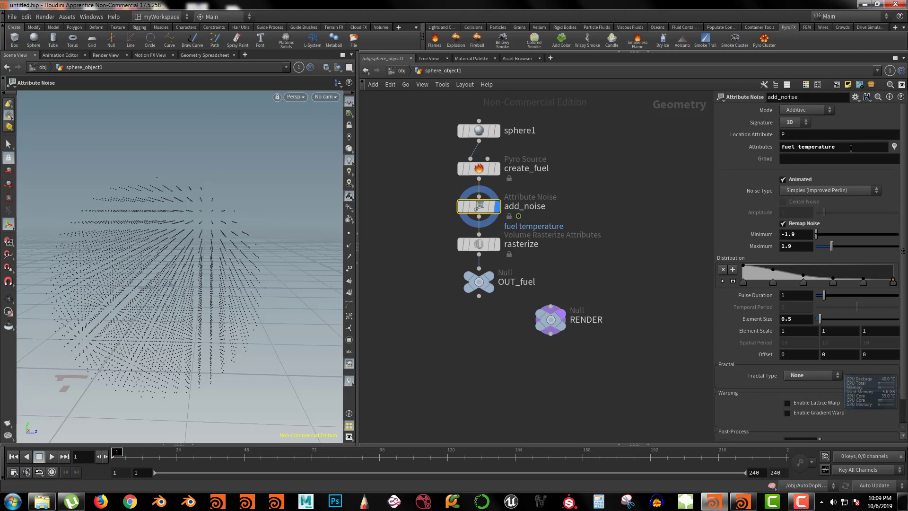
# Check the Attributes entry of add_noise against the attributes defined on create_fuel.
pyautogui.moveTo(834, 147); pyautogui.dragTo(745, 149)
pyautogui.click(479, 169)
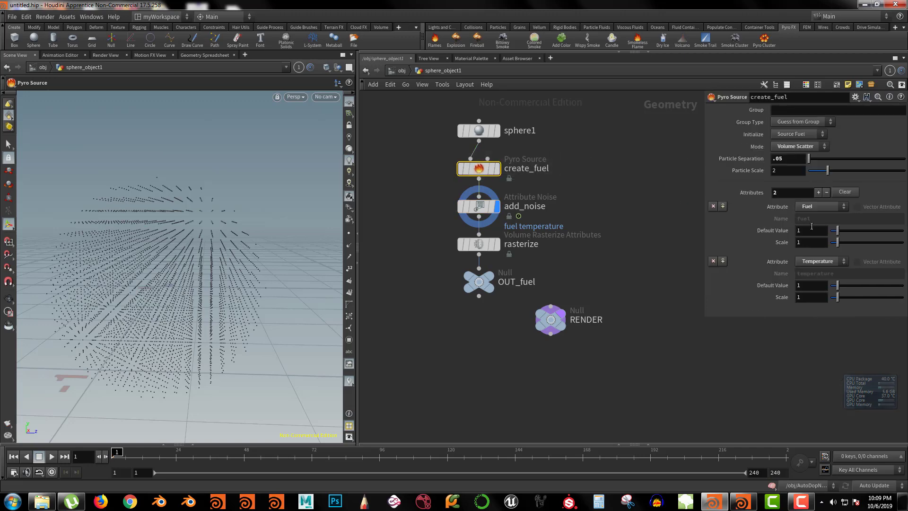
pyautogui.click(479, 206)
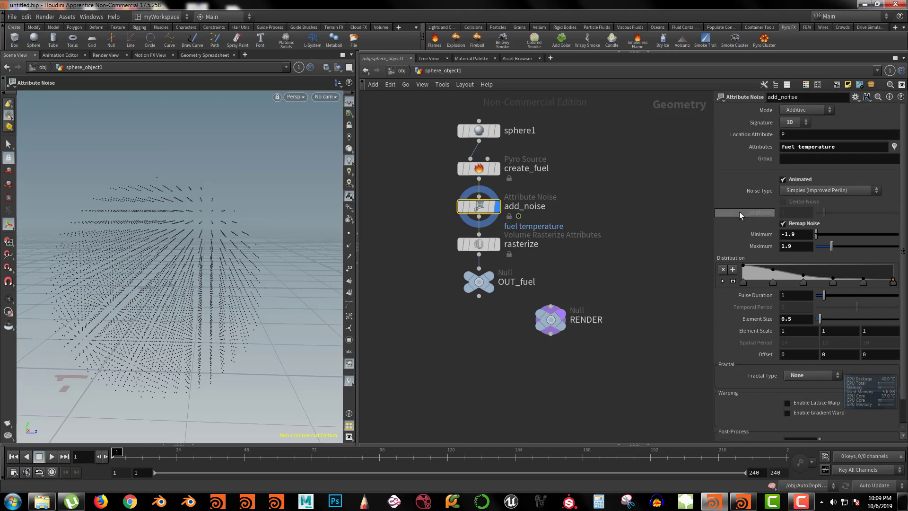
pyautogui.moveTo(263, 248)
pyautogui.mouseDown()
pyautogui.moveTo(238, 229)
pyautogui.moveTo(231, 245)
pyautogui.moveTo(239, 251)
pyautogui.moveTo(220, 256)
pyautogui.moveTo(249, 236)
pyautogui.moveTo(233, 246)
pyautogui.moveTo(270, 243)
pyautogui.mouseUp()
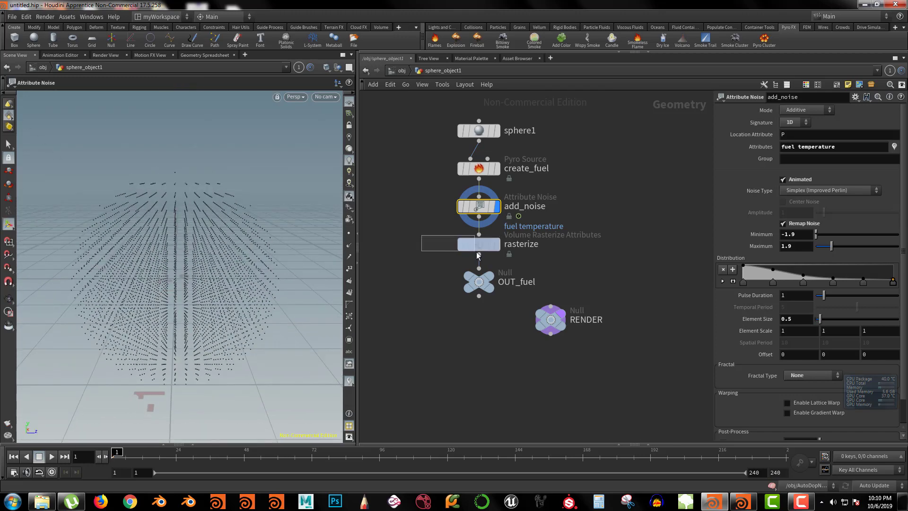
# Inspect the rasterize node's parameters and its volume bounds around the scattered points.
pyautogui.moveTo(477, 254); pyautogui.dragTo(520, 251)
pyautogui.moveTo(509, 253)
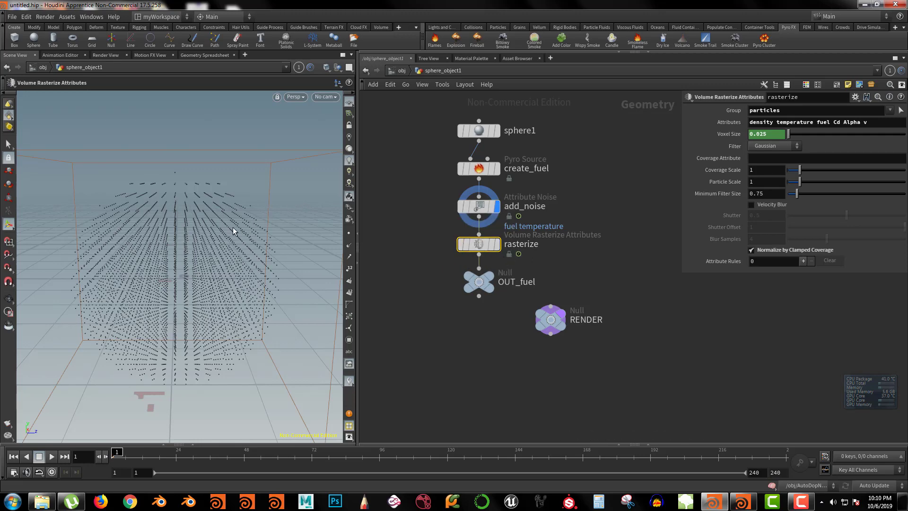
pyautogui.keyDown('alt'); pyautogui.moveTo(233, 227); pyautogui.dragTo(233, 215); pyautogui.keyUp('alt')
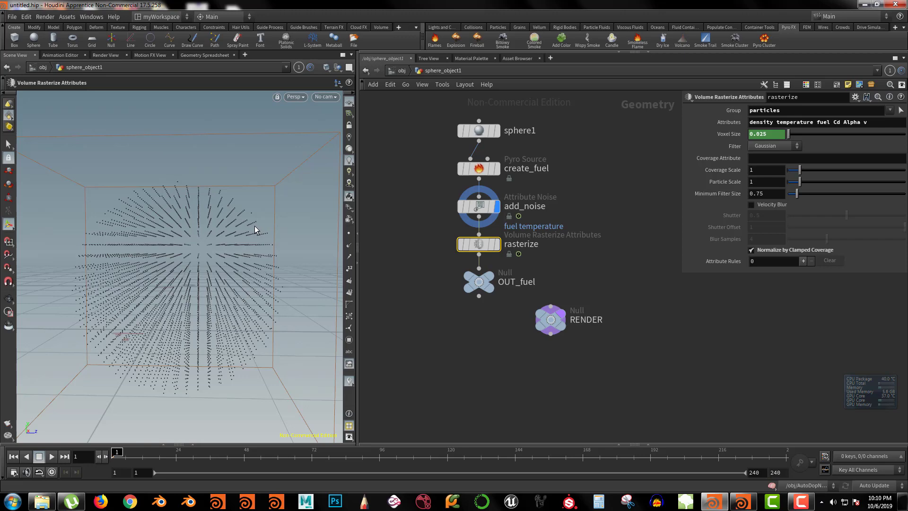
pyautogui.keyDown('alt'); pyautogui.moveTo(255, 235); pyautogui.dragTo(244, 267); pyautogui.keyUp('alt')
# Open the Geometry Spreadsheet below the viewport and inspect add_noise's point attributes and rasterize's primitives.
pyautogui.moveTo(420, 193); pyautogui.dragTo(473, 215)
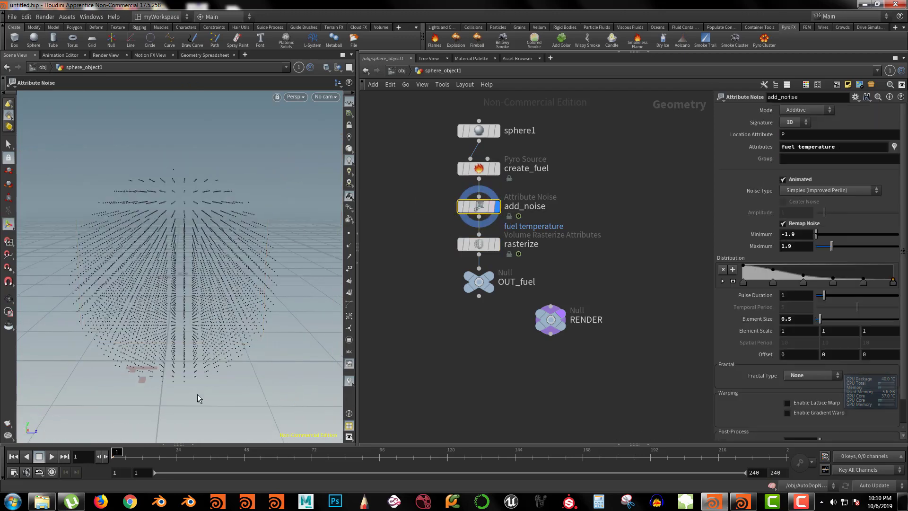
pyautogui.click(194, 444)
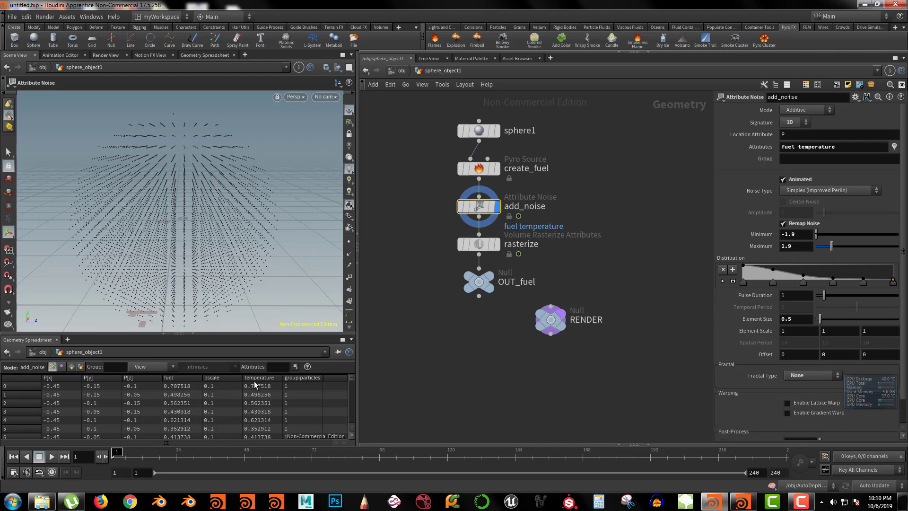
pyautogui.moveTo(424, 225); pyautogui.dragTo(480, 256)
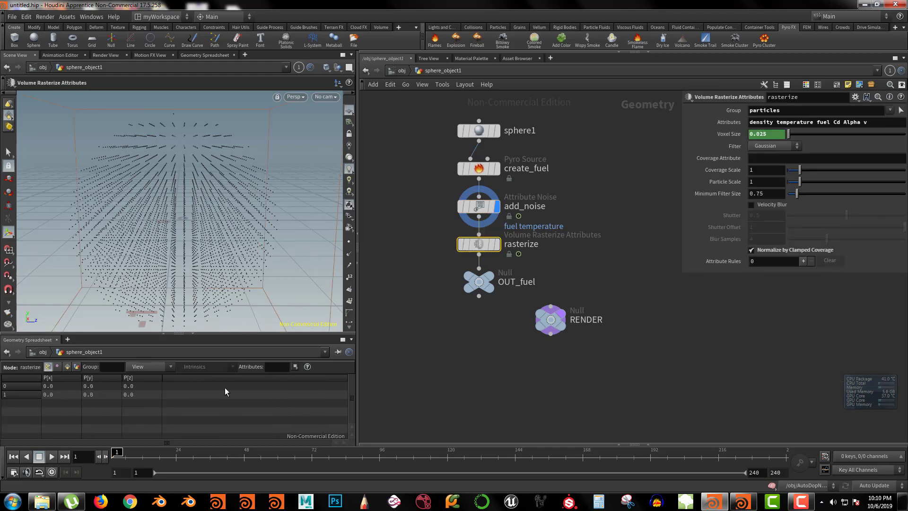
pyautogui.click(67, 367)
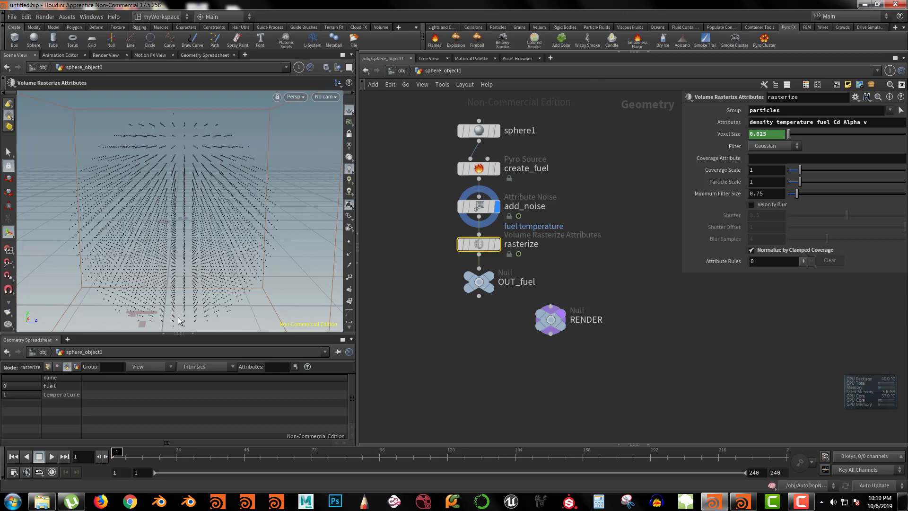
# Display the rasterize node's volume in the viewport and compare it with the add_noise points.
pyautogui.moveTo(497, 251)
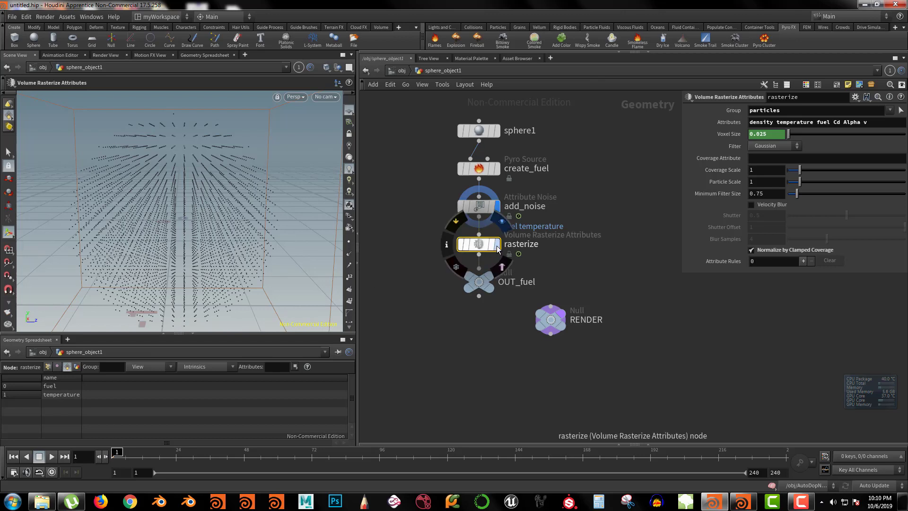
pyautogui.click(498, 244)
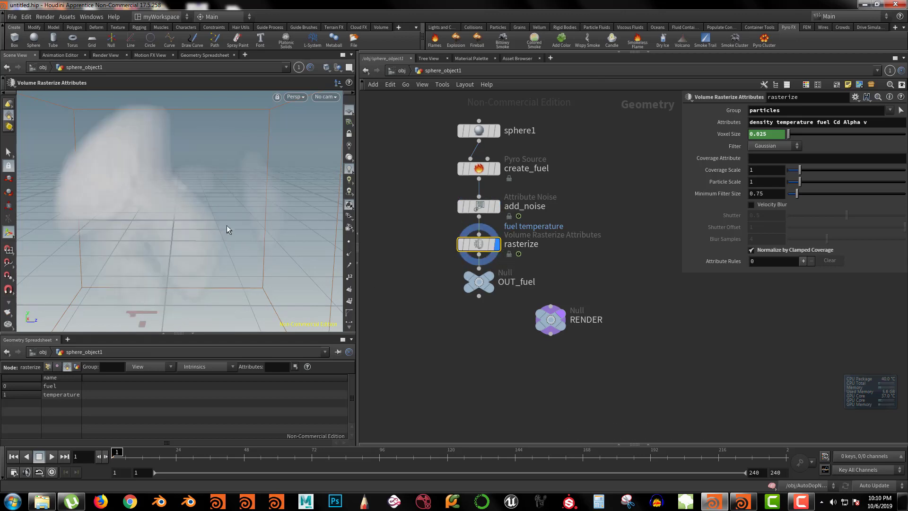
pyautogui.moveTo(227, 225); pyautogui.dragTo(165, 232)
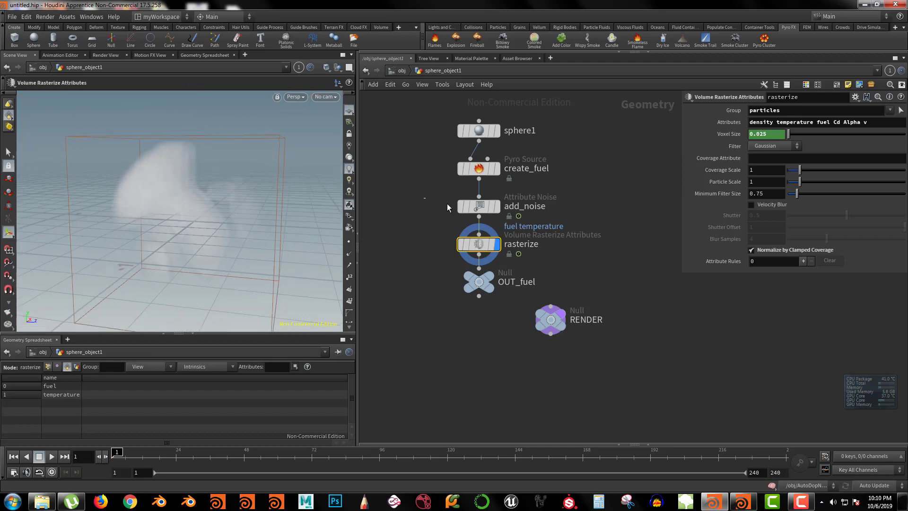
pyautogui.press('Up')
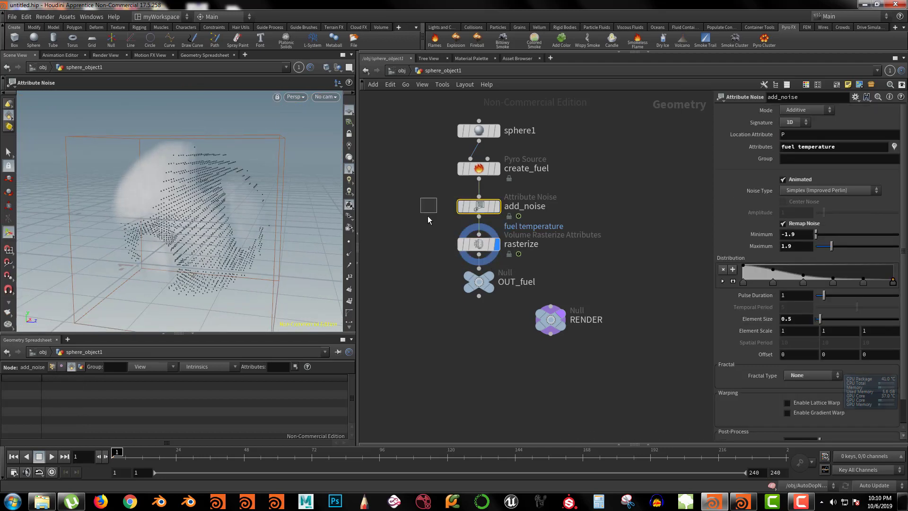
pyautogui.click(429, 220)
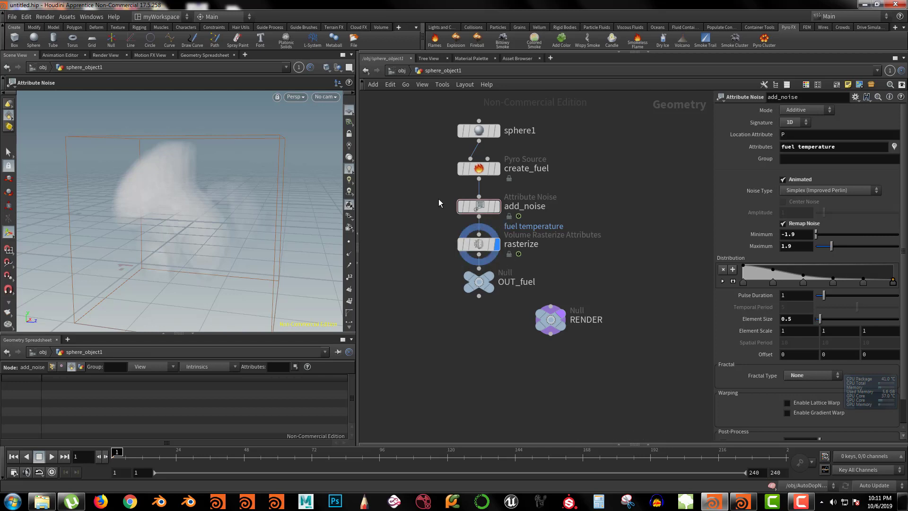
# Review rasterize once more and display the OUT_fuel null node, leaving it selected.
pyautogui.moveTo(416, 236); pyautogui.dragTo(498, 251)
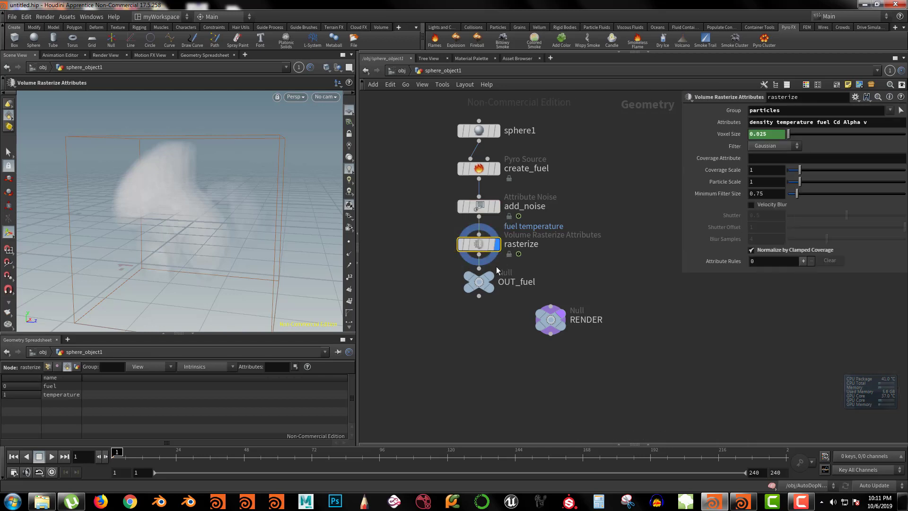
pyautogui.click(489, 275)
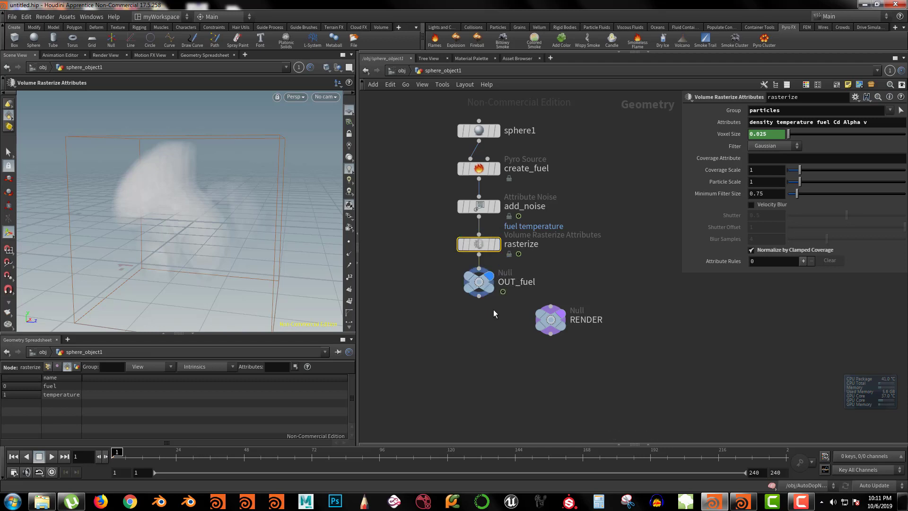
pyautogui.moveTo(494, 313); pyautogui.dragTo(431, 293)
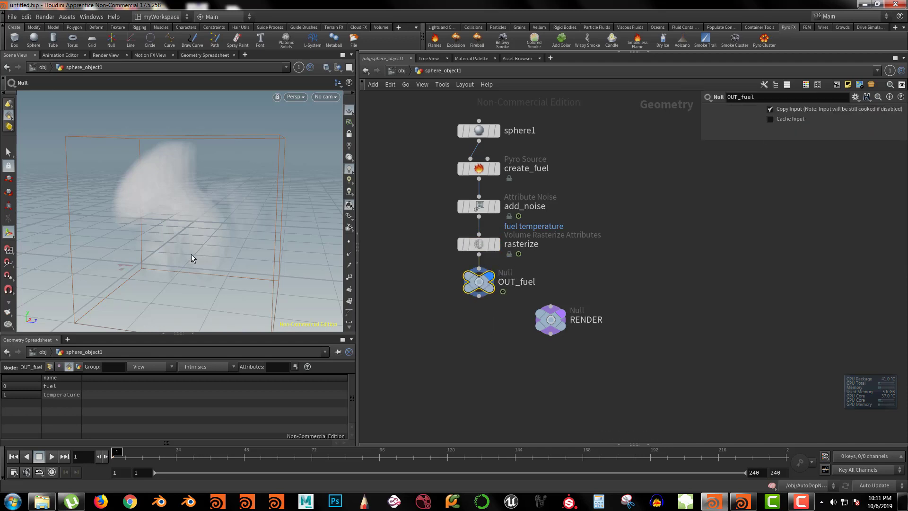
# Set the Element Size of add_noise to 1 and inspect the fuel volume.
pyautogui.moveTo(465, 220); pyautogui.dragTo(473, 201)
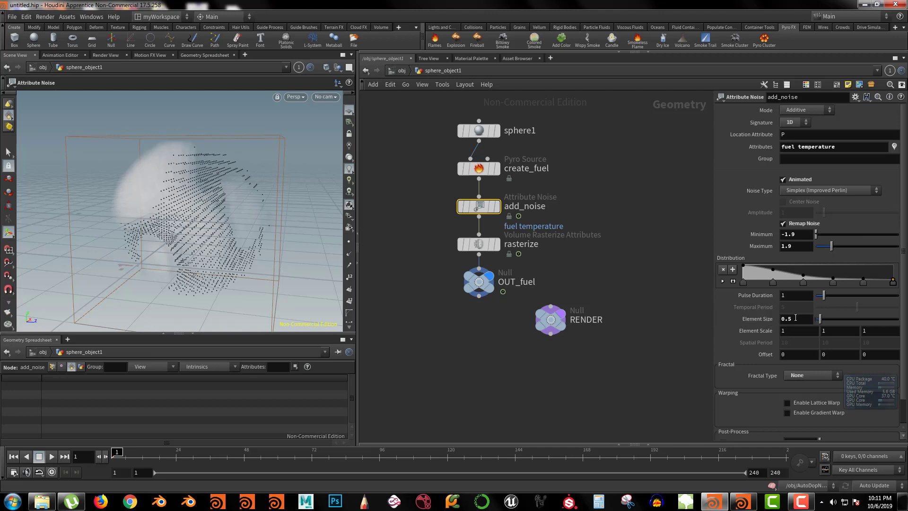
pyautogui.moveTo(794, 319); pyautogui.dragTo(709, 345)
pyautogui.write('1')
pyautogui.press('Return')
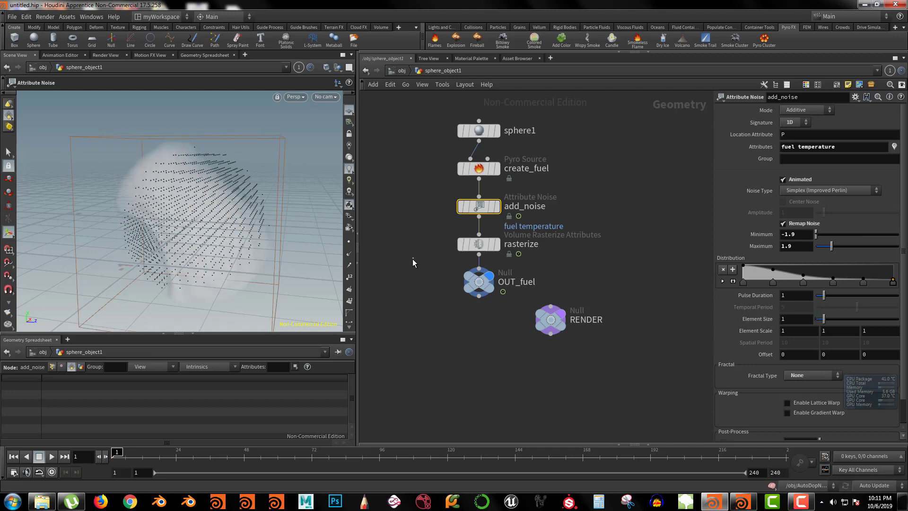
pyautogui.moveTo(412, 259); pyautogui.dragTo(403, 317)
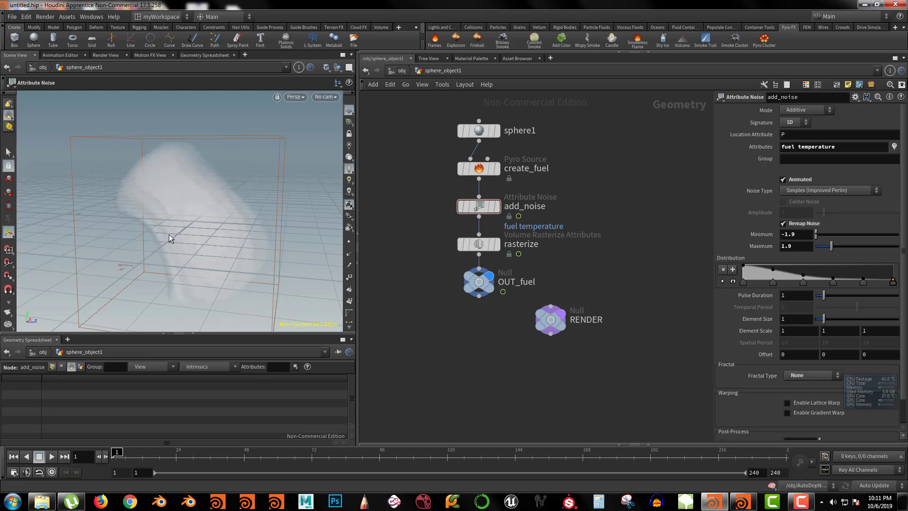
pyautogui.keyDown('alt'); pyautogui.moveTo(169, 234); pyautogui.dragTo(231, 243); pyautogui.keyUp('alt')
# Set the Element Size of add_noise to .05 and inspect the finer noise in the volume.
pyautogui.moveTo(799, 320); pyautogui.dragTo(659, 321)
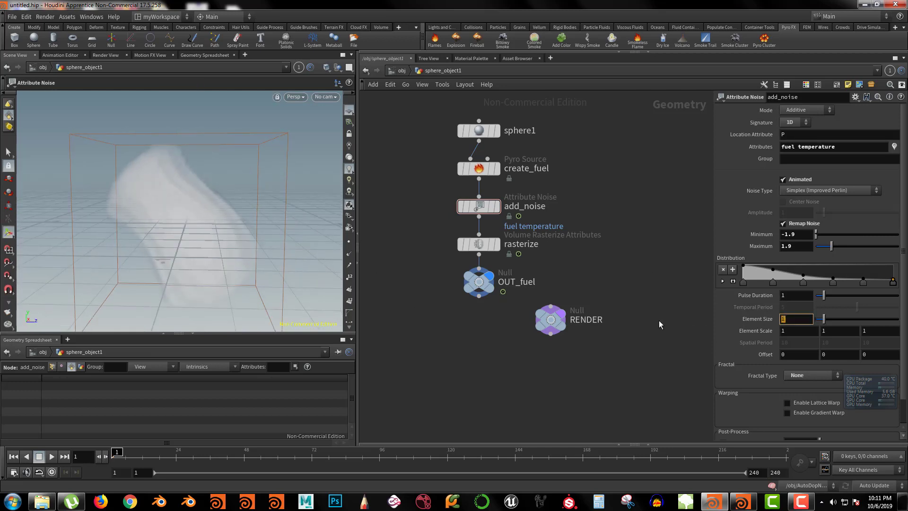
pyautogui.write('.05')
pyautogui.press('Return')
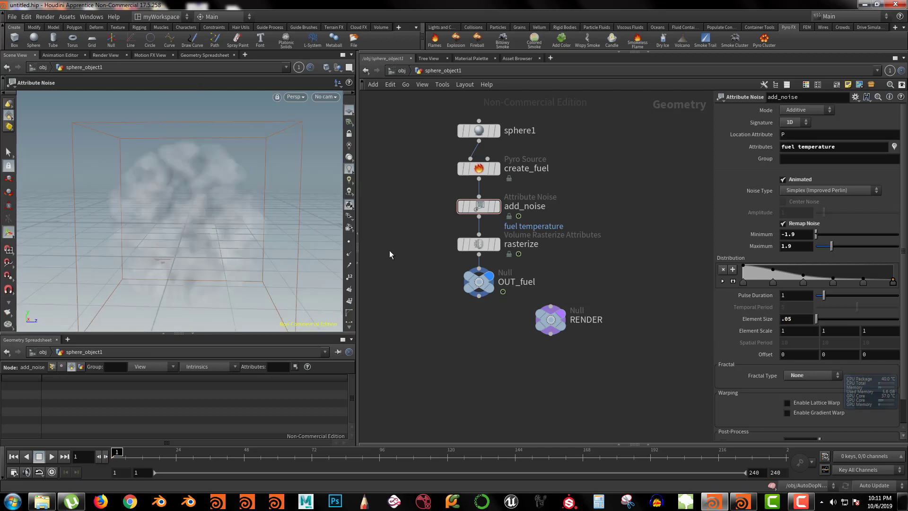
pyautogui.keyDown('alt'); pyautogui.moveTo(219, 243); pyautogui.dragTo(208, 264); pyautogui.keyUp('alt')
# Set the Element Size of add_noise to .5 and view the volume from another angle.
pyautogui.moveTo(779, 320); pyautogui.dragTo(582, 321)
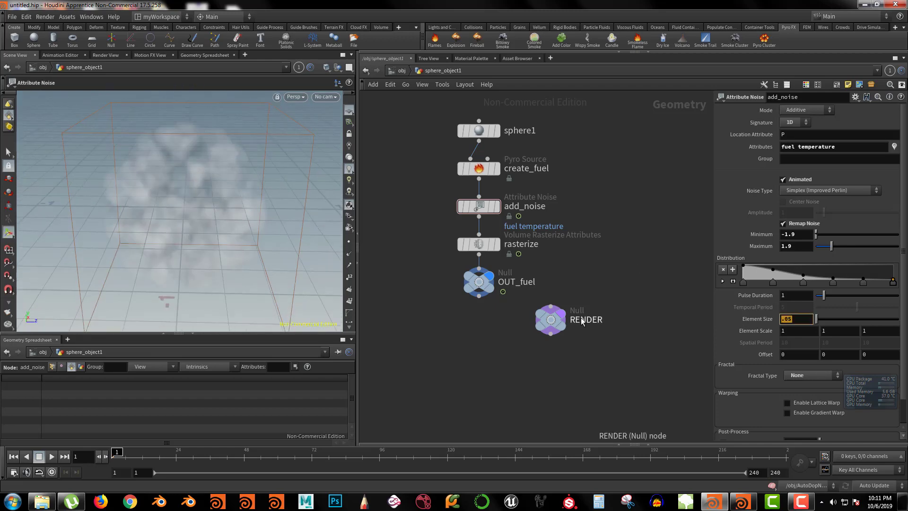
pyautogui.write('.5')
pyautogui.press('Return')
pyautogui.keyDown('alt'); pyautogui.moveTo(268, 251); pyautogui.dragTo(203, 248); pyautogui.keyUp('alt')
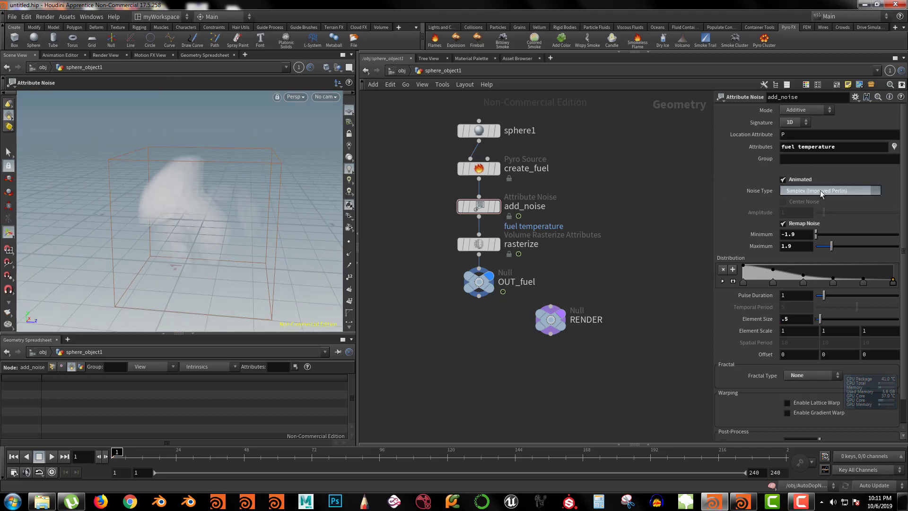
# Look over the available noise types and remaining noise parameters of add_noise.
pyautogui.click(816, 190)
pyautogui.click(818, 219)
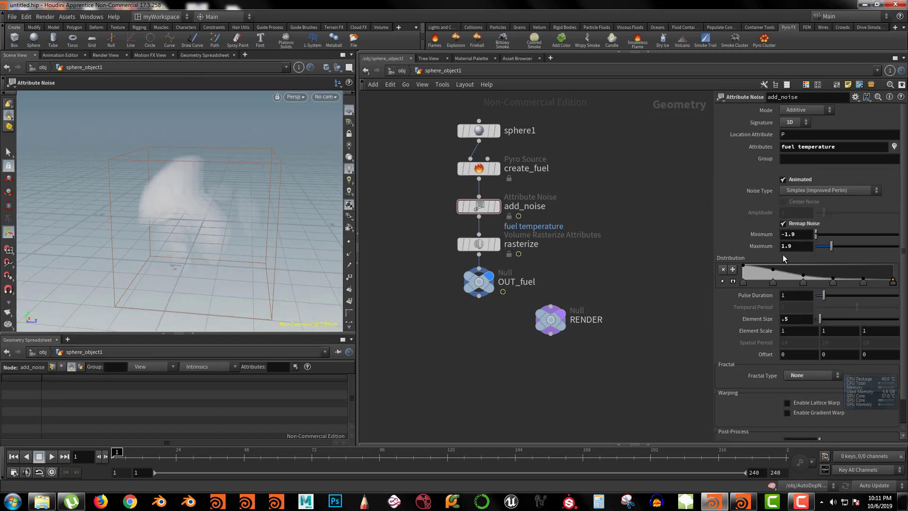
pyautogui.moveTo(905, 257); pyautogui.dragTo(869, 223)
# Play the timeline to preview the animated noise, stop it and return to frame 1.
pyautogui.click(53, 456)
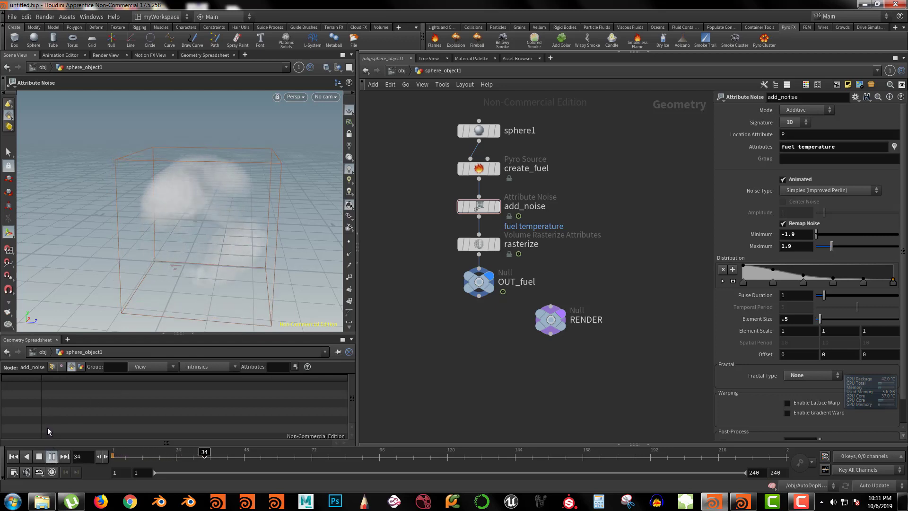
pyautogui.click(39, 456)
pyautogui.click(13, 456)
# Review the parameters of the OUT_fuel, rasterize and add_noise nodes in turn.
pyautogui.moveTo(449, 244); pyautogui.dragTo(434, 223, button='middle')
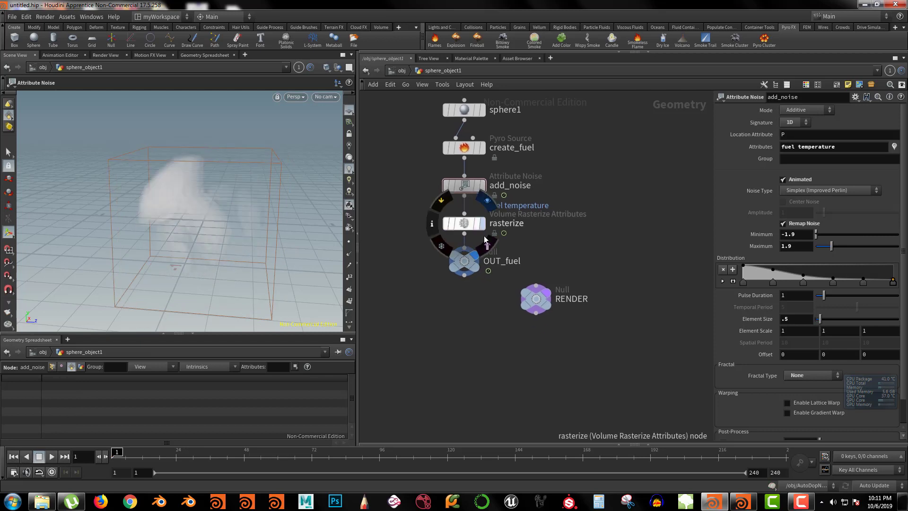
pyautogui.moveTo(487, 302); pyautogui.dragTo(431, 261)
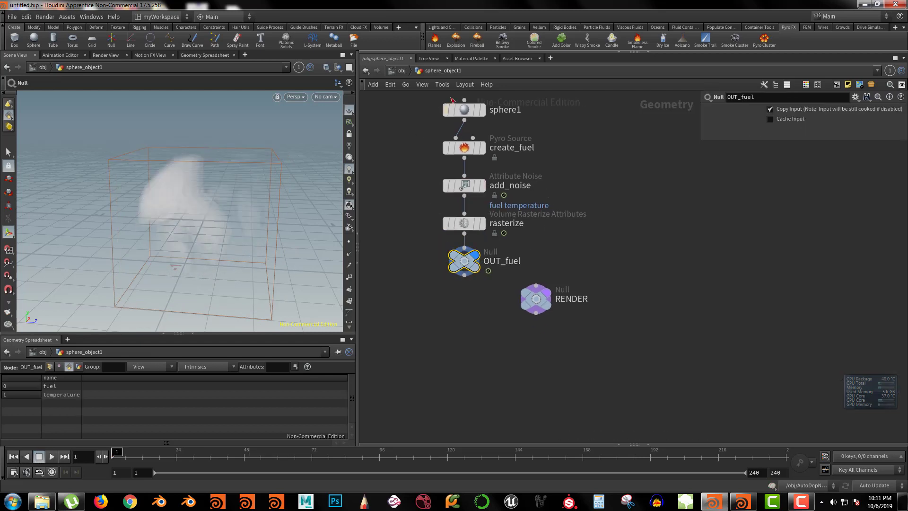
pyautogui.click(427, 181)
pyautogui.click(468, 223)
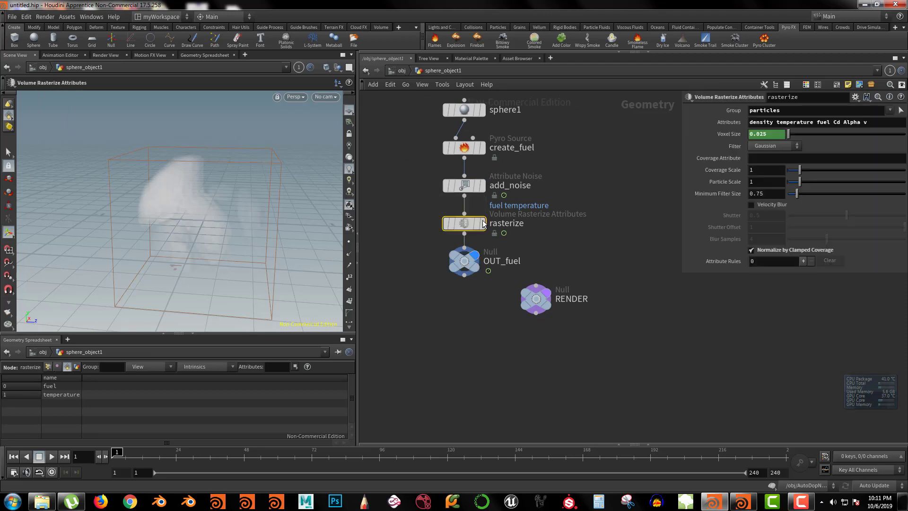
pyautogui.click(464, 186)
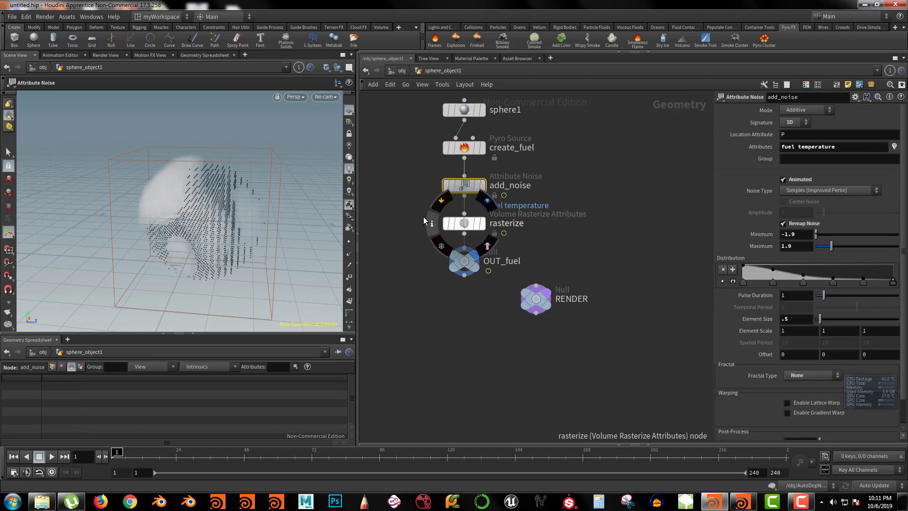
# Reduce the Attributes of the rasterize node to only temperature fuel by removing density, Cd, Alpha and v.
pyautogui.click(466, 224)
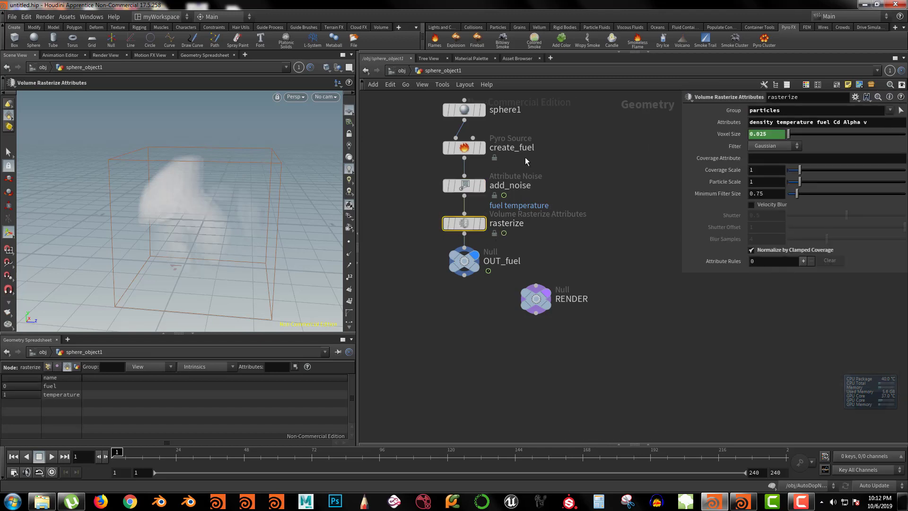
pyautogui.moveTo(418, 198); pyautogui.dragTo(467, 237)
pyautogui.moveTo(777, 122); pyautogui.dragTo(831, 122)
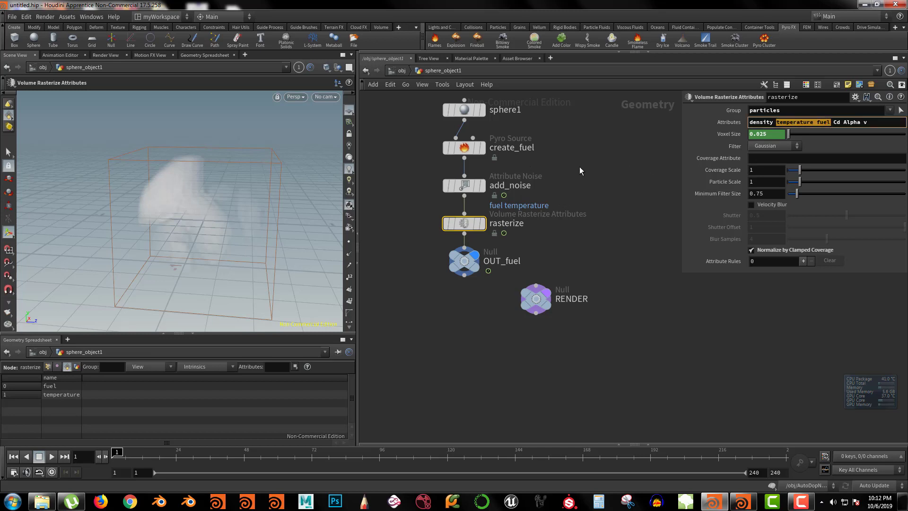
pyautogui.click(774, 122)
pyautogui.moveTo(774, 122); pyautogui.dragTo(746, 122)
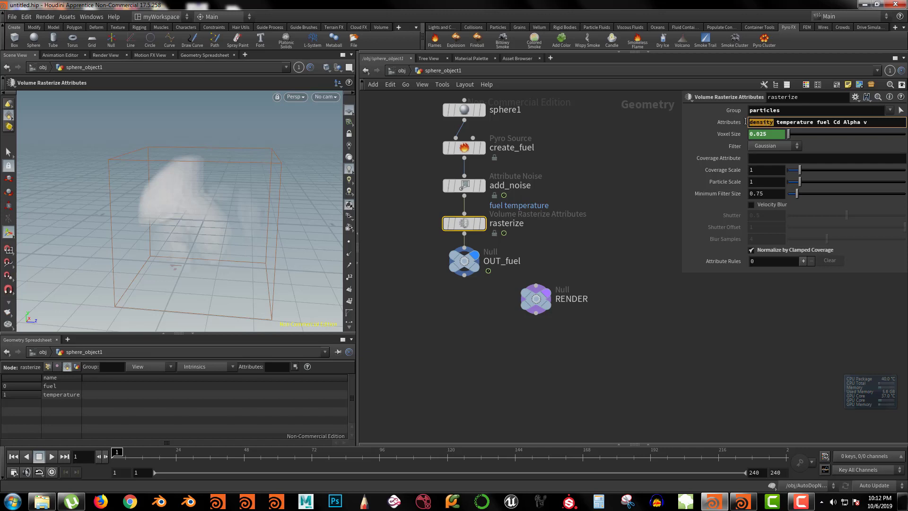
pyautogui.click(777, 122)
pyautogui.moveTo(775, 122); pyautogui.dragTo(736, 135)
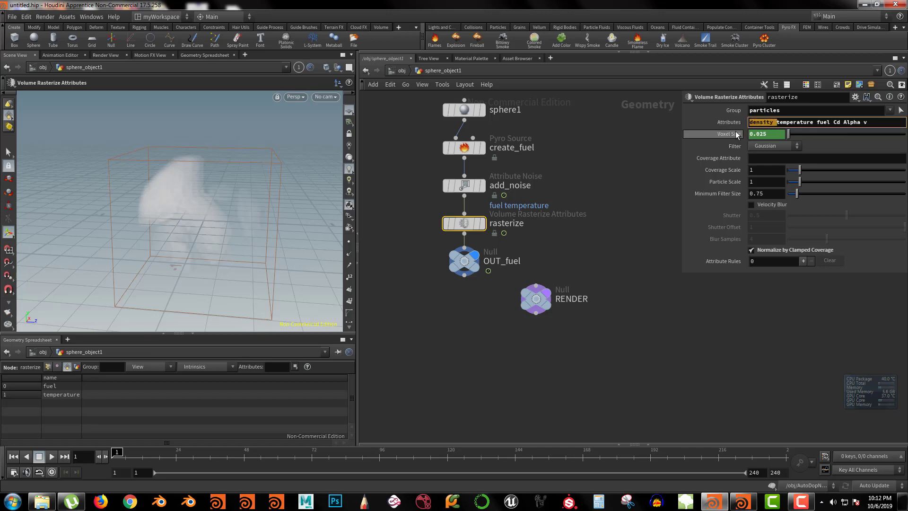
pyautogui.press('BackSpace')
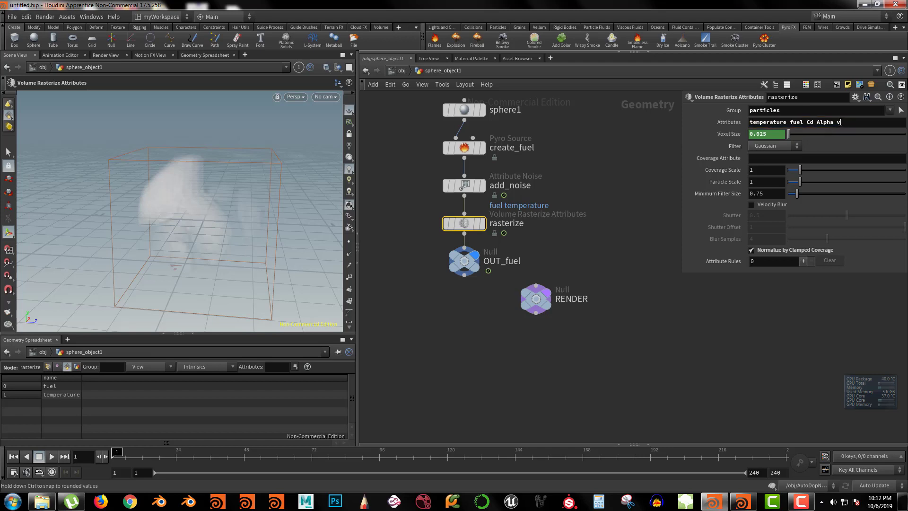
pyautogui.moveTo(839, 123); pyautogui.dragTo(813, 123)
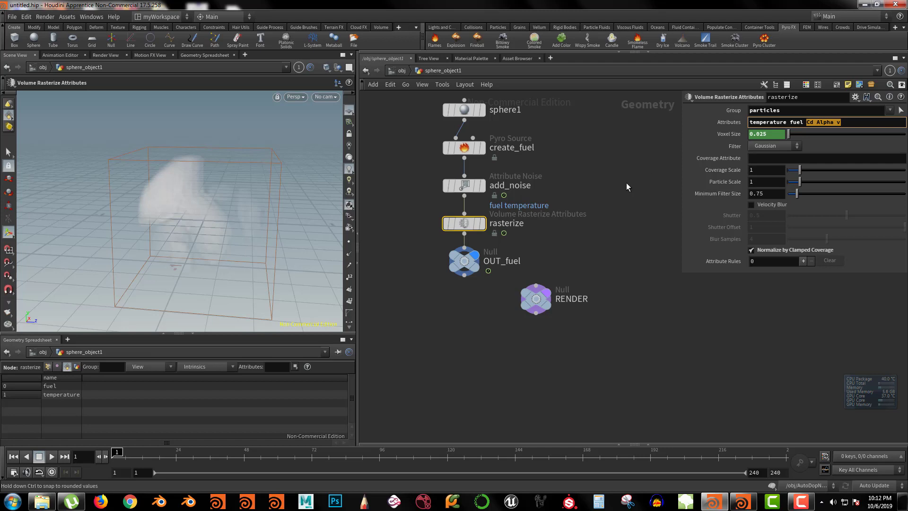
pyautogui.press('BackSpace')
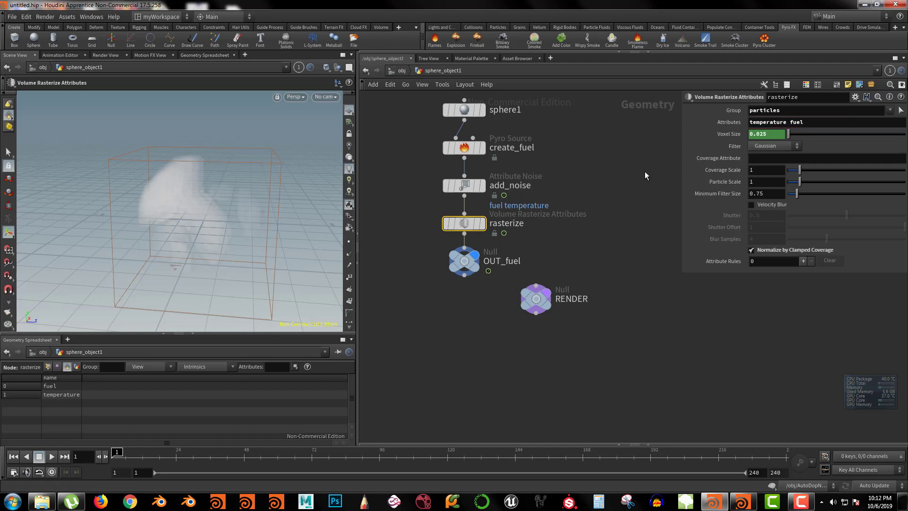
# Play the timeline to check the rasterized volume, stop playback and return to frame 1.
pyautogui.click(52, 456)
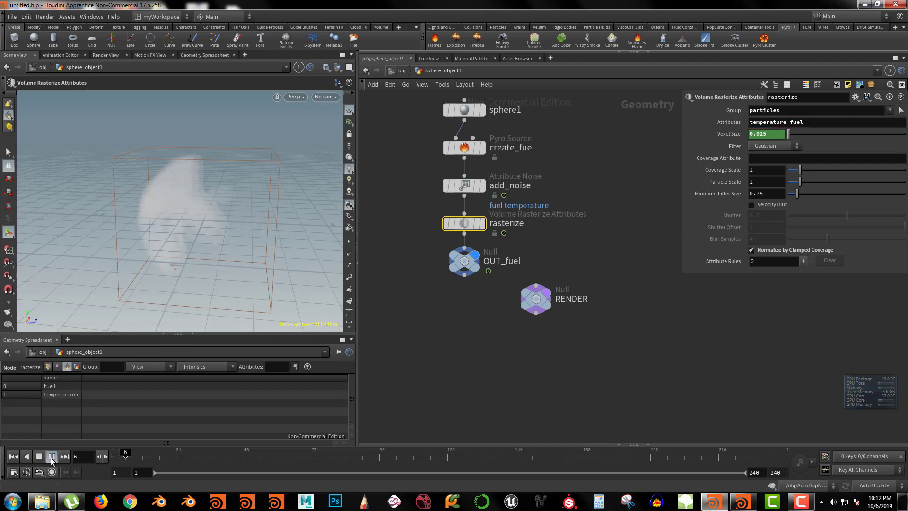
pyautogui.click(39, 456)
pyautogui.click(13, 456)
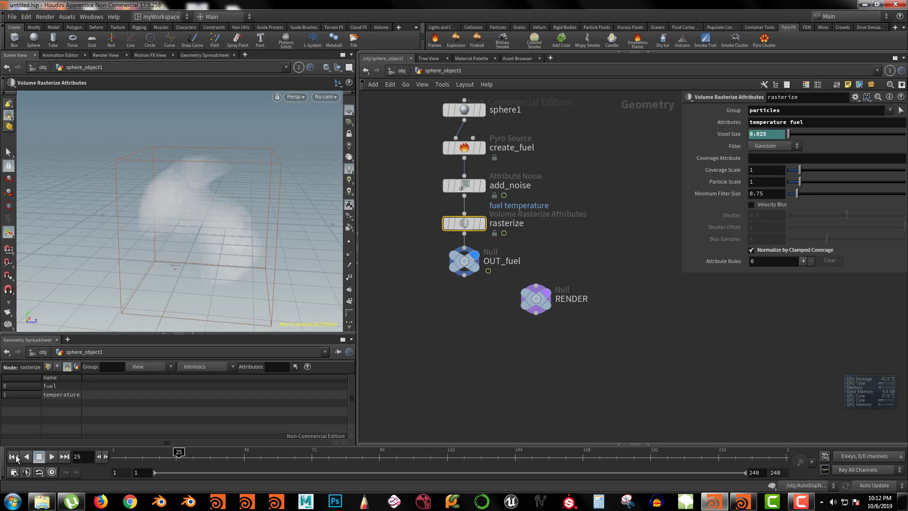
# Review the parameters of the add_noise, create_fuel and rasterize nodes.
pyautogui.click(449, 187)
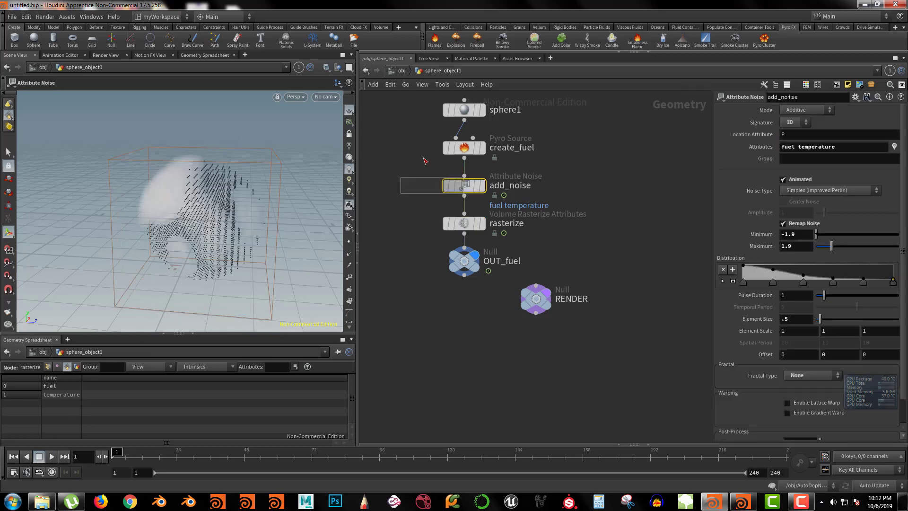
pyautogui.click(452, 148)
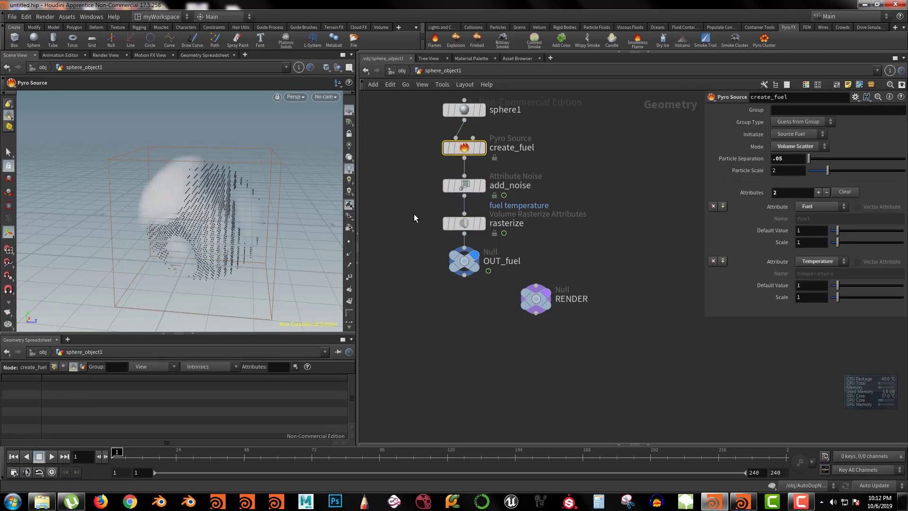
pyautogui.click(461, 223)
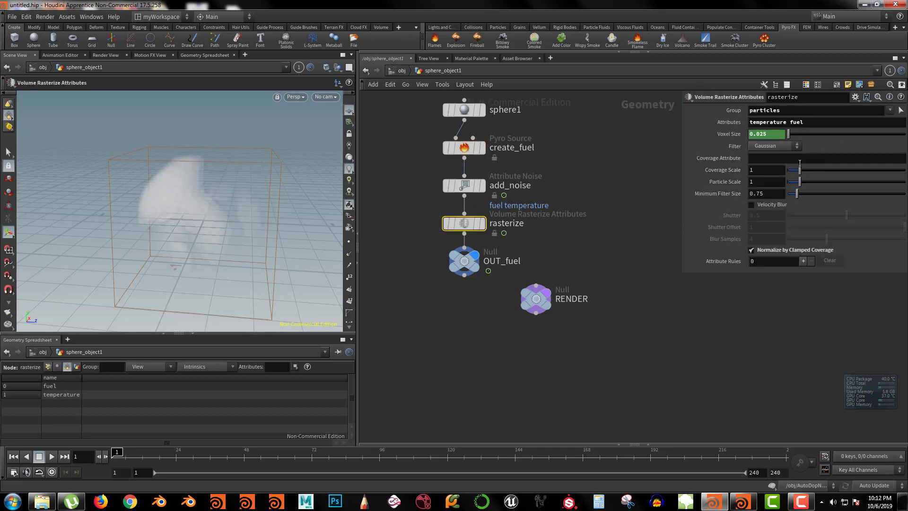
# Check the expression behind the Voxel Size of rasterize and delete its channel.
pyautogui.click(732, 135)
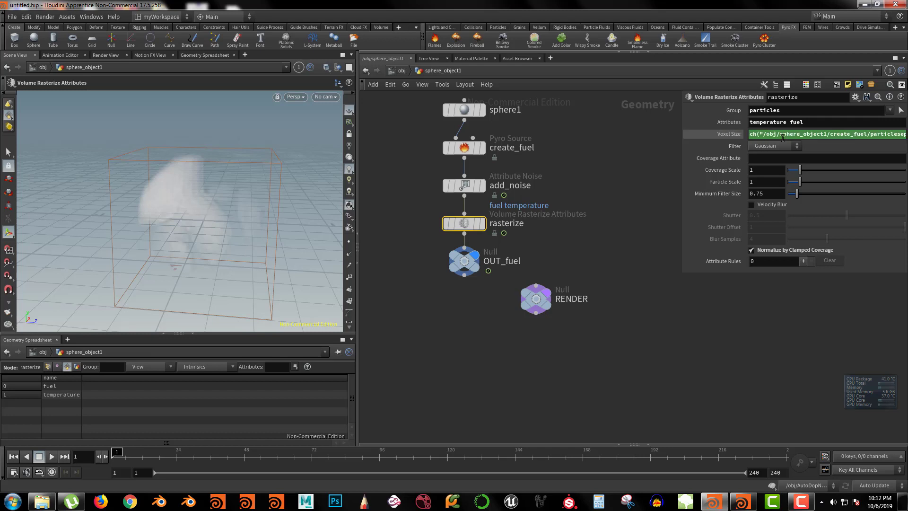
pyautogui.click(736, 135)
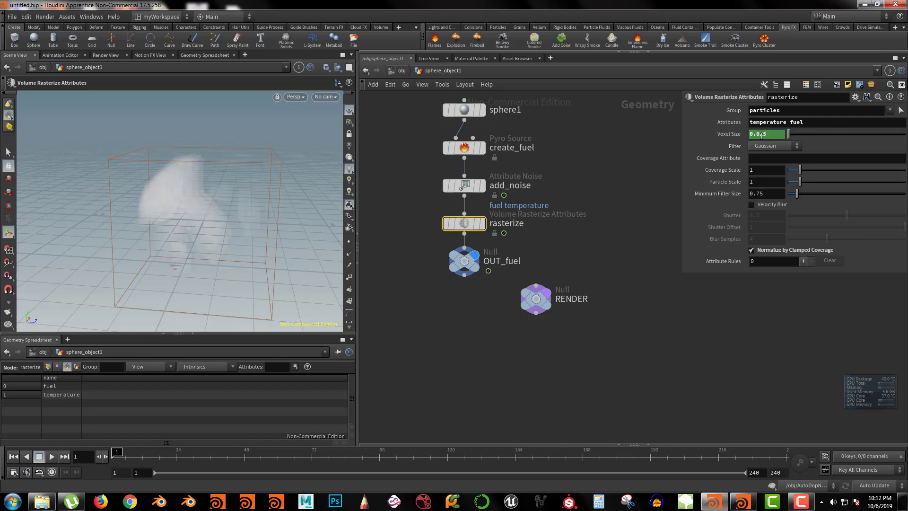
pyautogui.rightClick(733, 135)
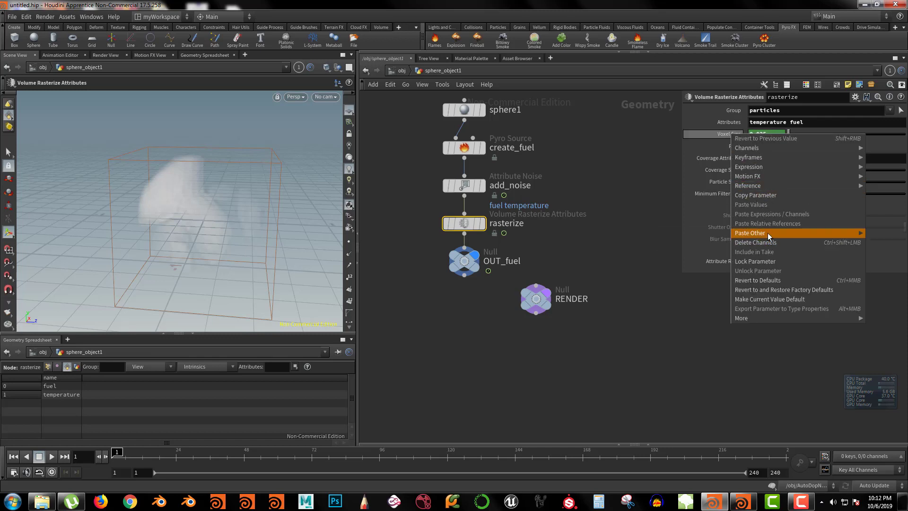
pyautogui.click(758, 242)
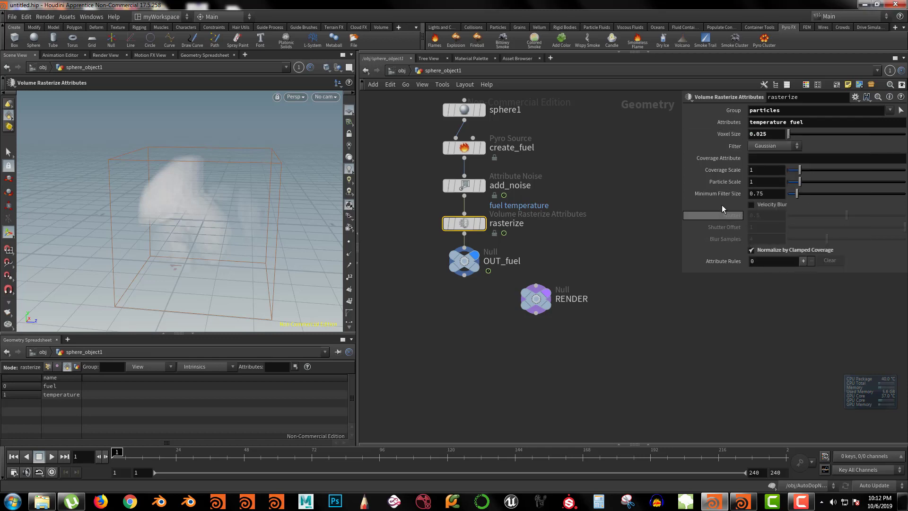
# Set the Voxel Size of rasterize to .1 and inspect the volume up close.
pyautogui.moveTo(719, 146); pyautogui.dragTo(725, 147)
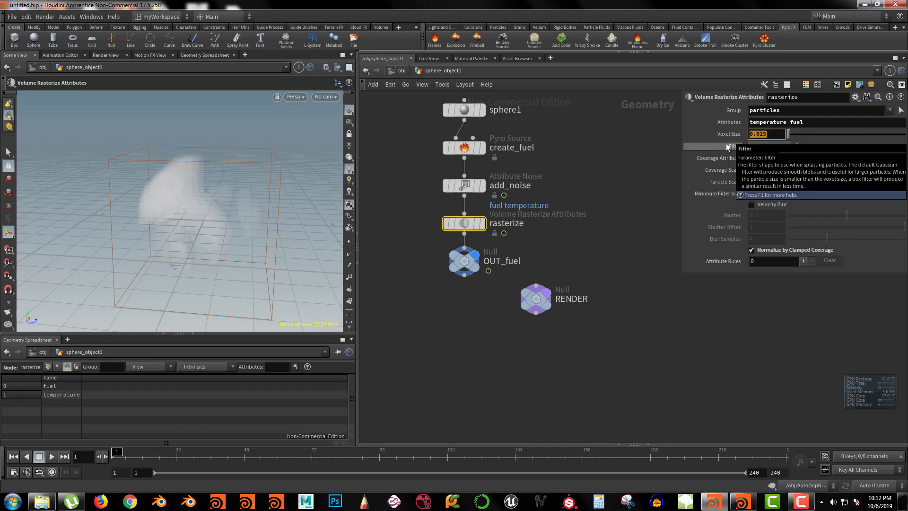
pyautogui.write('.1')
pyautogui.press('Return')
pyautogui.keyDown('alt'); pyautogui.moveTo(201, 251); pyautogui.dragTo(192, 234); pyautogui.keyUp('alt')
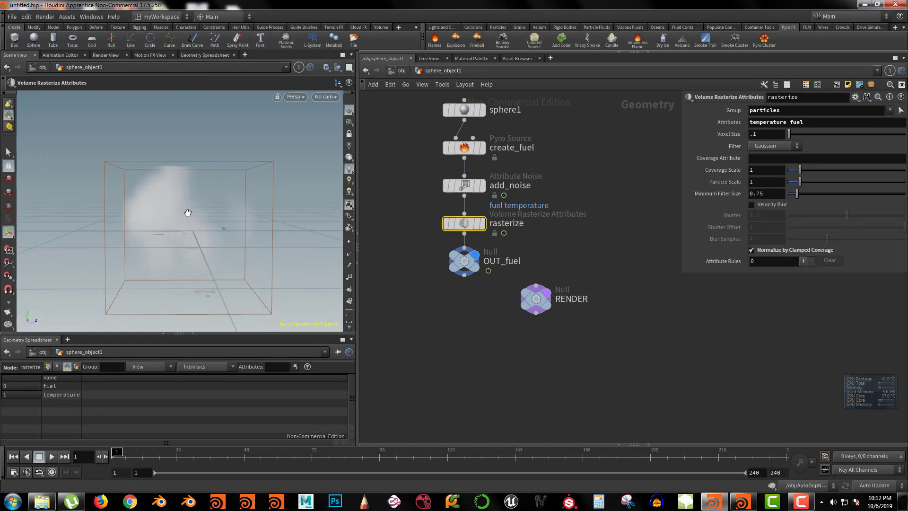
pyautogui.keyDown('alt'); pyautogui.moveTo(187, 211); pyautogui.dragTo(218, 206, button='right'); pyautogui.keyUp('alt')
# Set the Voxel Size of rasterize to .02 and inspect the volume's detail.
pyautogui.moveTo(775, 135); pyautogui.dragTo(713, 149)
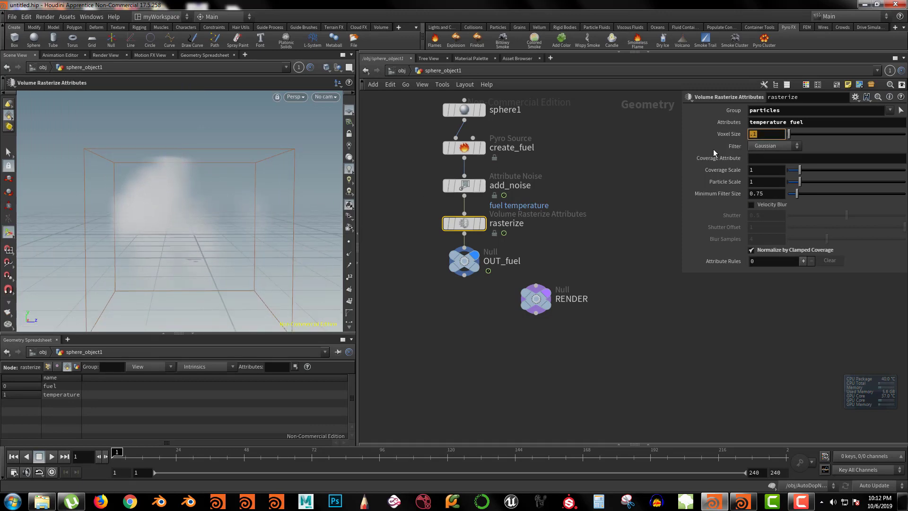
pyautogui.moveTo(714, 143)
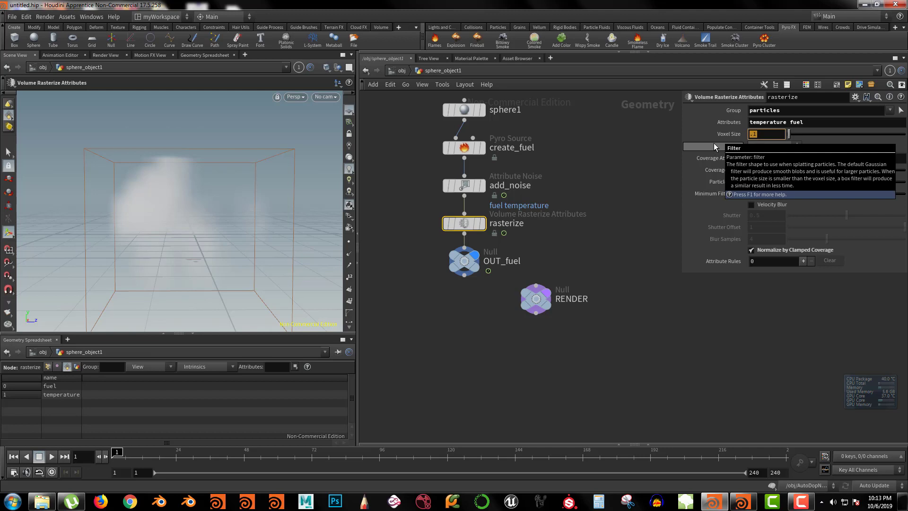
pyautogui.write('.02')
pyautogui.press('Return')
pyautogui.moveTo(280, 250)
pyautogui.keyDown('alt'); pyautogui.mouseDown()
pyautogui.moveTo(251, 263)
pyautogui.moveTo(276, 241)
pyautogui.mouseUp(); pyautogui.keyUp('alt')
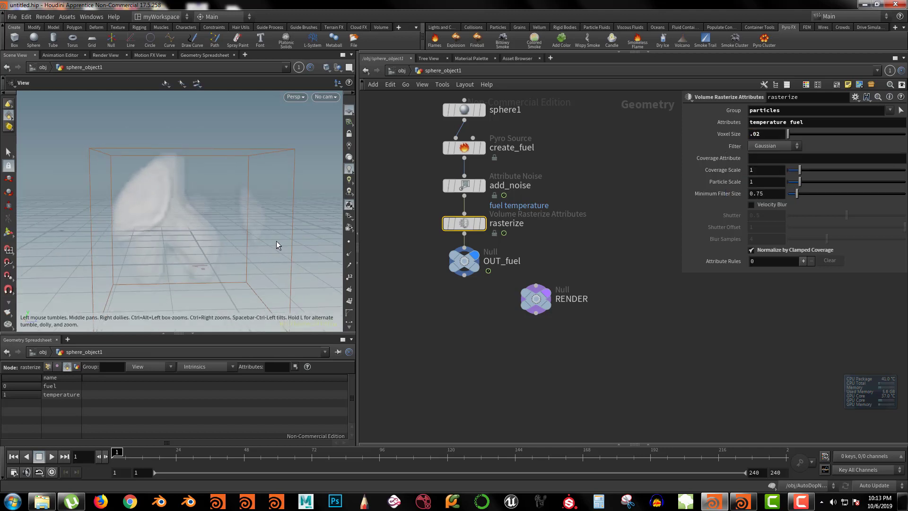
pyautogui.keyDown('alt'); pyautogui.moveTo(181, 238); pyautogui.dragTo(187, 256, button='right'); pyautogui.keyUp('alt')
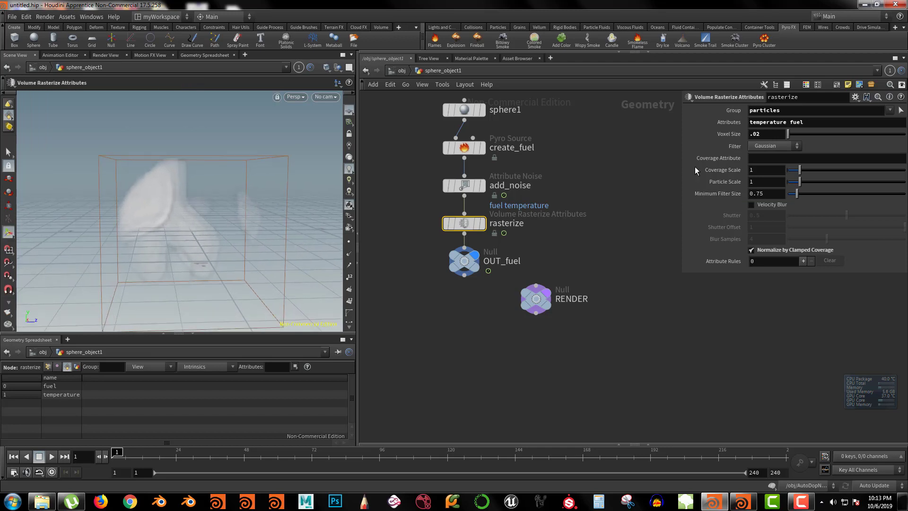
# Set the Voxel Size of rasterize to .025 and view the volume from another angle.
pyautogui.write('5')
pyautogui.press('Return')
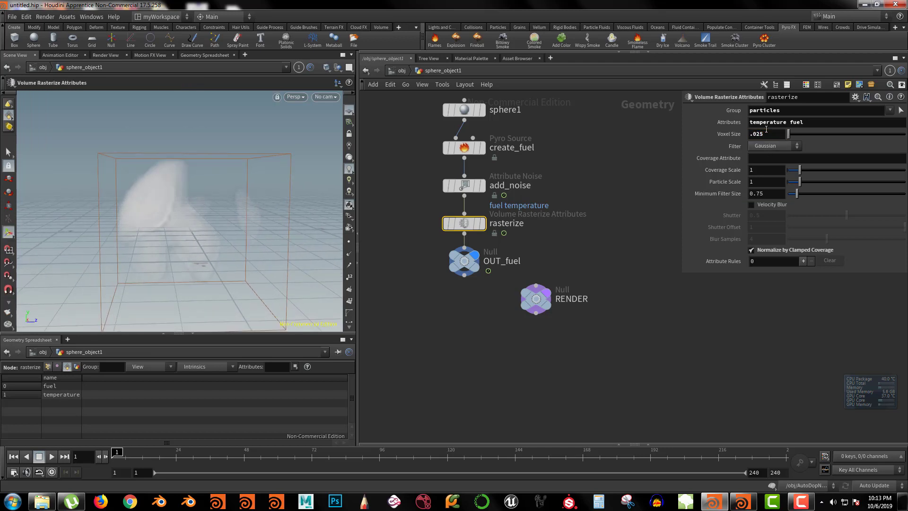
pyautogui.keyDown('alt'); pyautogui.moveTo(122, 237); pyautogui.dragTo(148, 225); pyautogui.keyUp('alt')
# Open AutoDopNetwork and examine the parameters of its source_fuel_from_sphere_object1 Volume Source node.
pyautogui.moveTo(432, 224); pyautogui.dragTo(440, 193, button='middle')
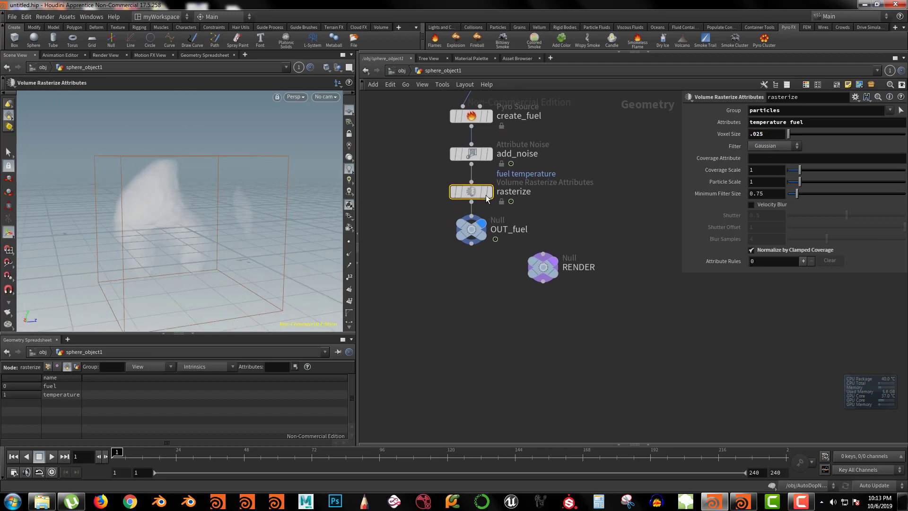
pyautogui.click(408, 71)
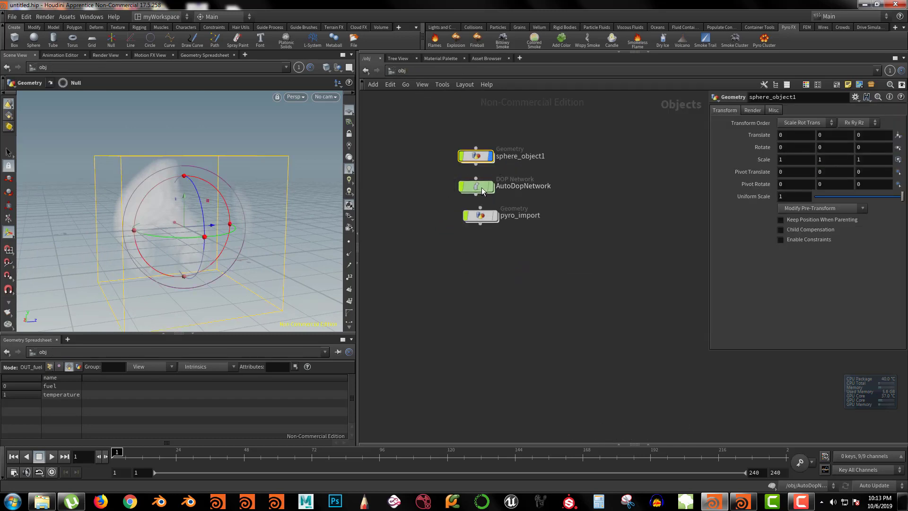
pyautogui.doubleClick(476, 186)
pyautogui.moveTo(533, 249); pyautogui.dragTo(475, 275, button='middle')
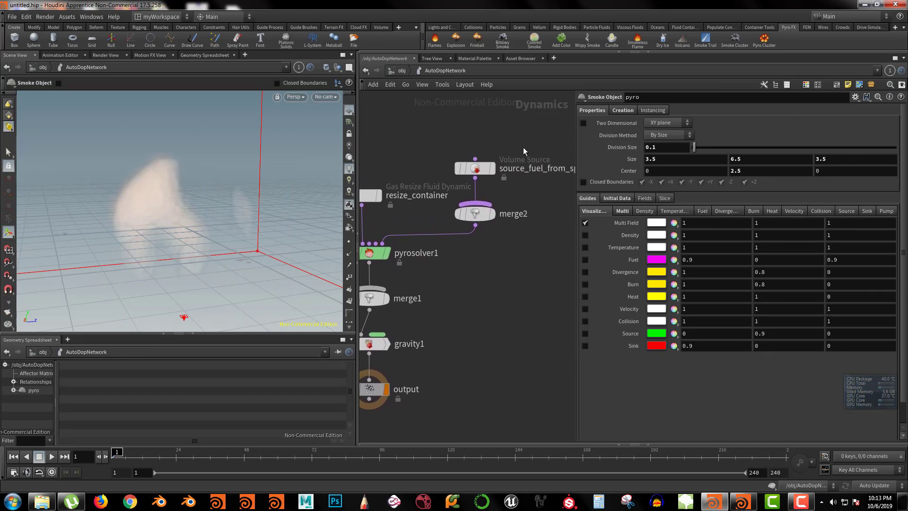
pyautogui.click(475, 167)
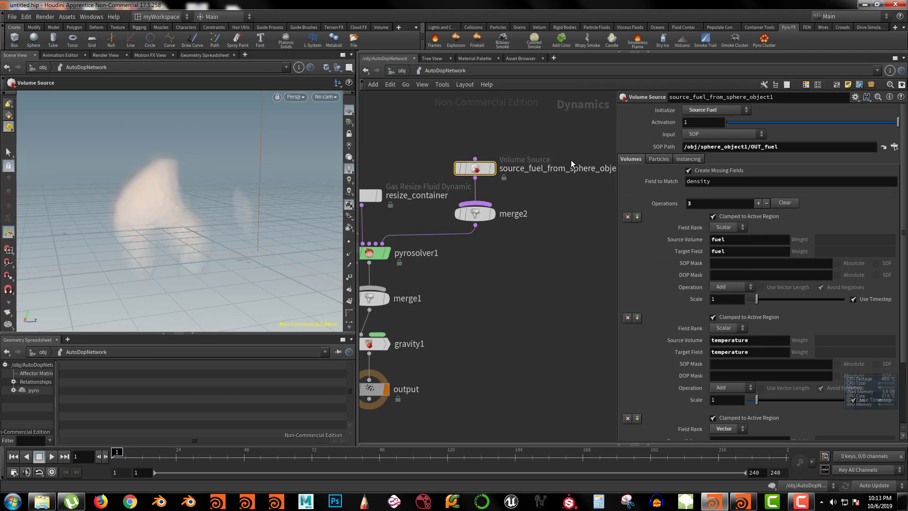
pyautogui.moveTo(571, 159); pyautogui.dragTo(557, 197, button='middle')
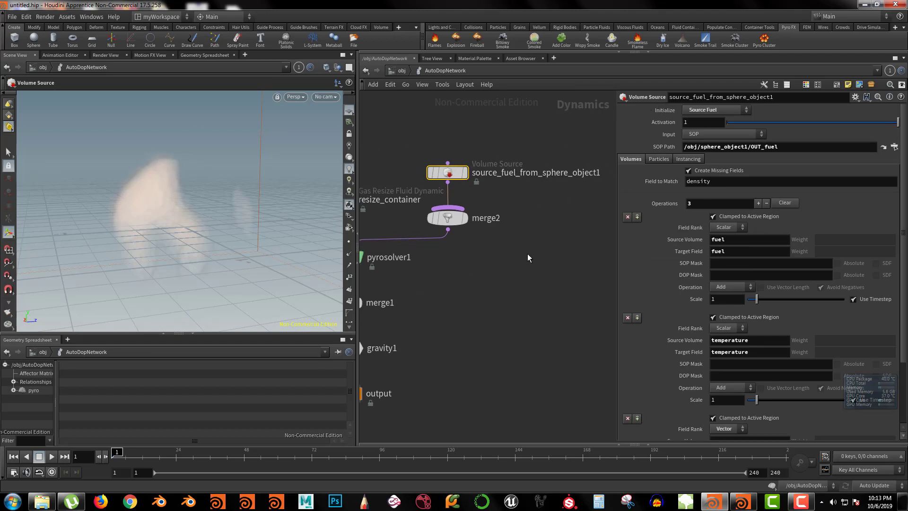
# Switch to Houdini 16.5, toggle the vel volume's visualization on create_fuel_volume and turn off Add Curl Noise.
pyautogui.click(741, 505)
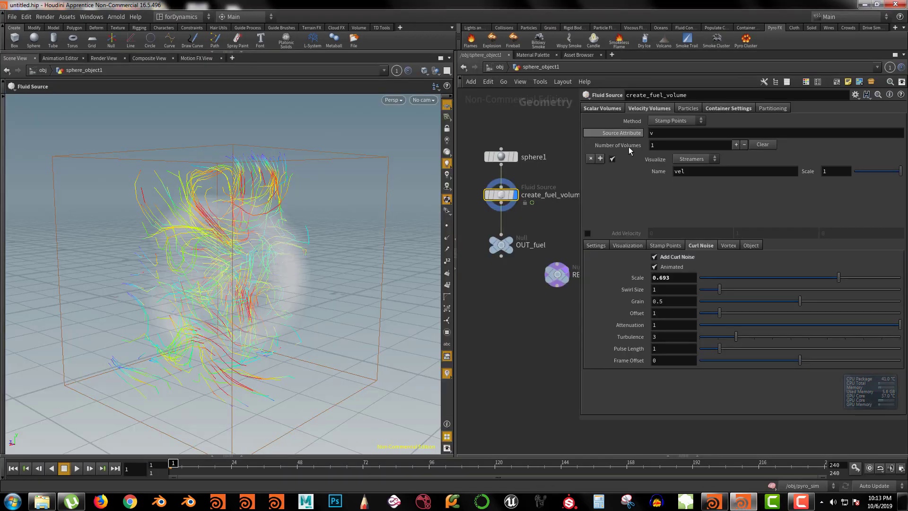
pyautogui.click(612, 159)
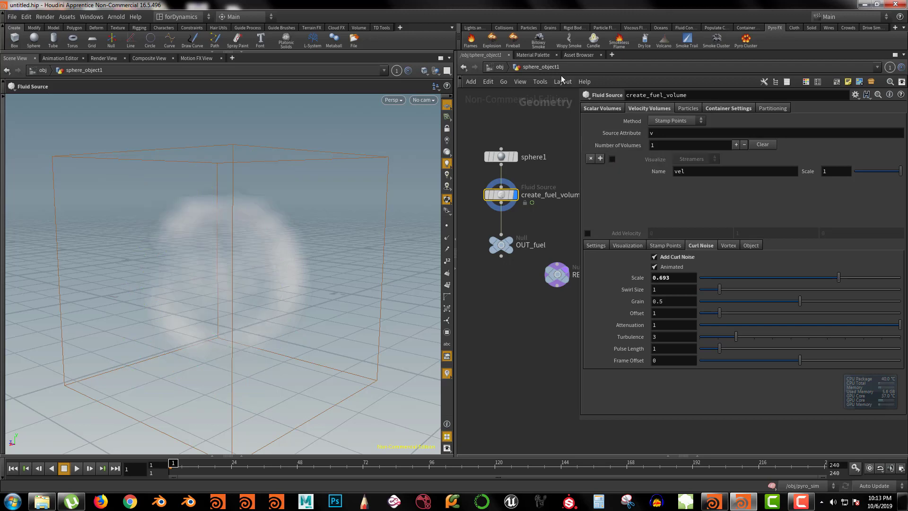
pyautogui.click(654, 256)
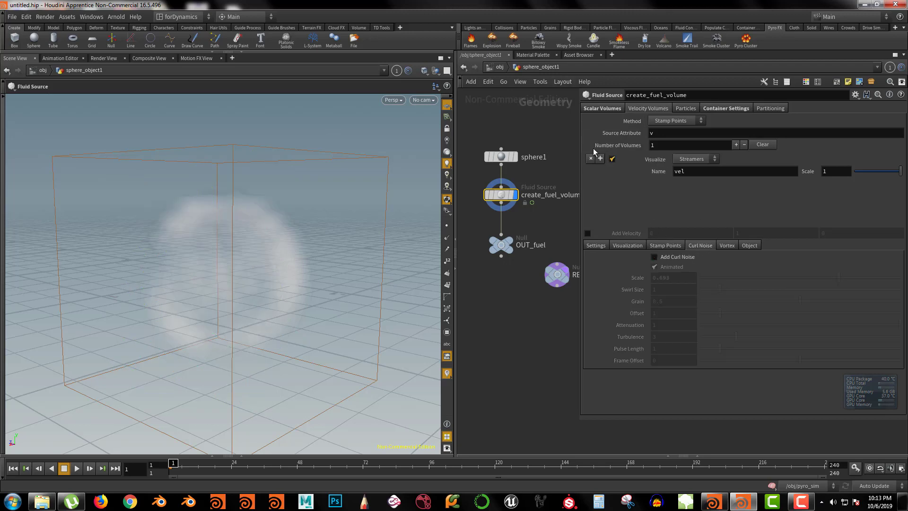
# Open the source_fuel_from_sphere_object1 node in pyro_sim and place the Houdini 16.5 and 17.5 windows side by side for comparison.
pyautogui.click(498, 67)
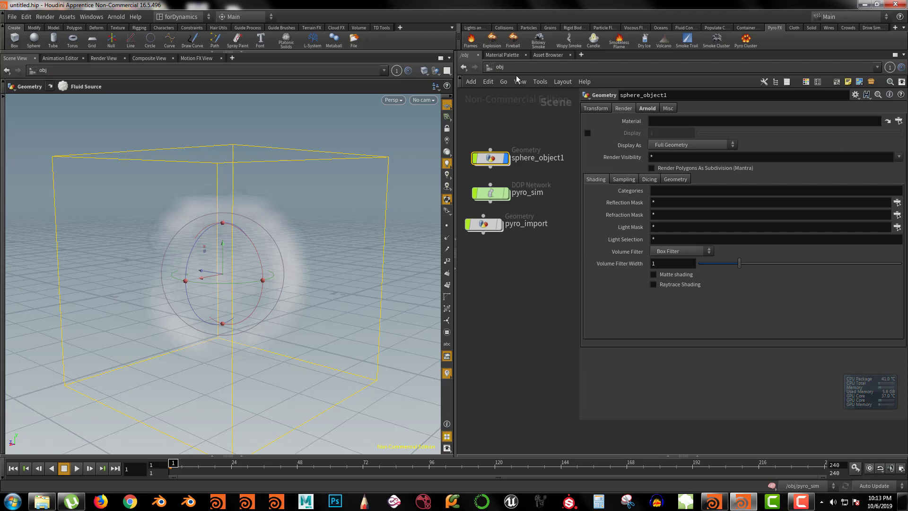
pyautogui.doubleClick(490, 193)
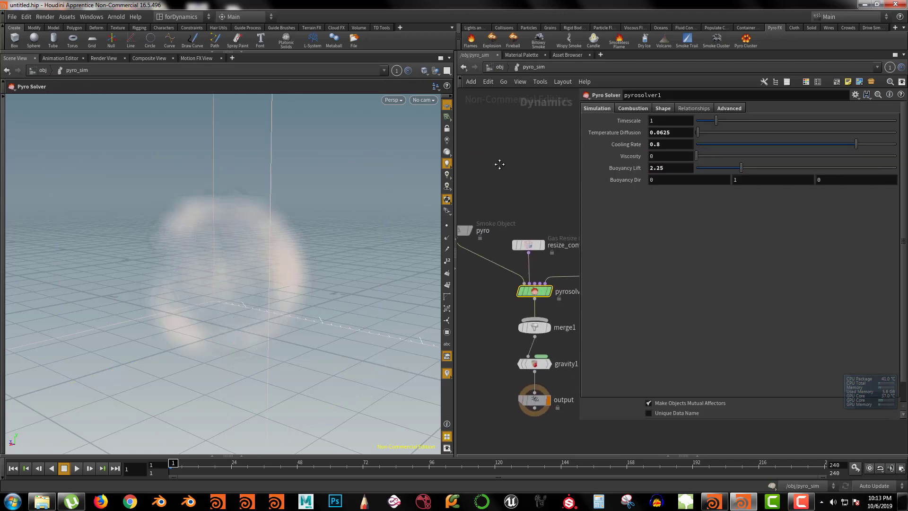
pyautogui.moveTo(495, 179); pyautogui.dragTo(560, 226)
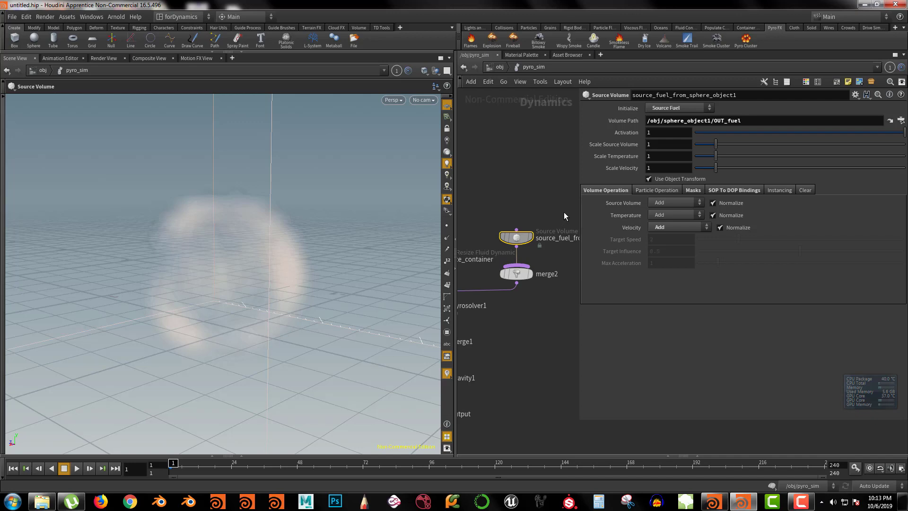
pyautogui.moveTo(620, 7); pyautogui.dragTo(3, 88)
pyautogui.moveTo(500, 2); pyautogui.dragTo(907, 156)
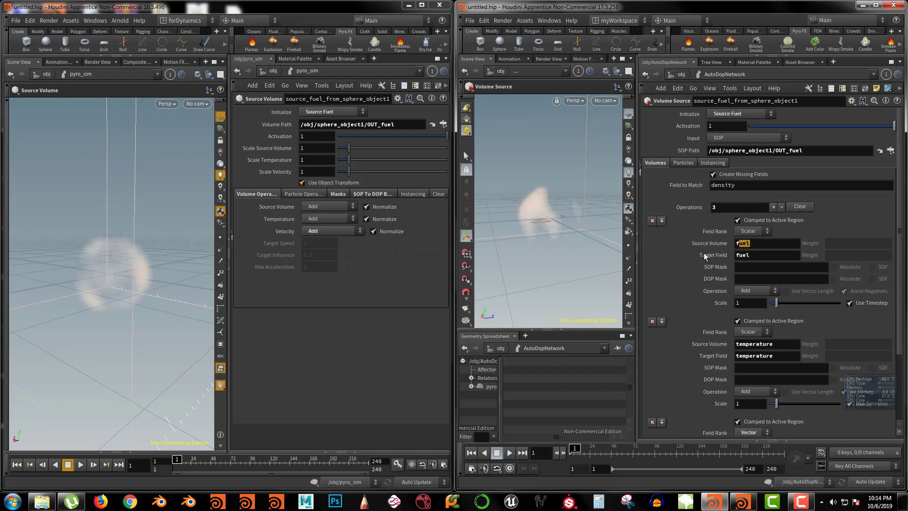
# Compare the fuel Source Volume and Target Field in Houdini 17.5 with the SOP To DOP Bindings and Masks settings in 16.5.
pyautogui.doubleClick(743, 243)
pyautogui.doubleClick(756, 254)
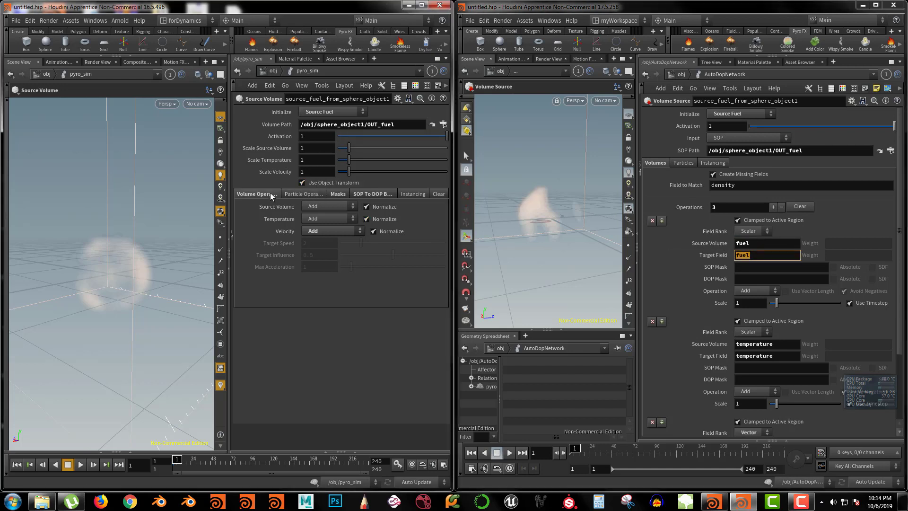
pyautogui.click(338, 194)
pyautogui.click(367, 195)
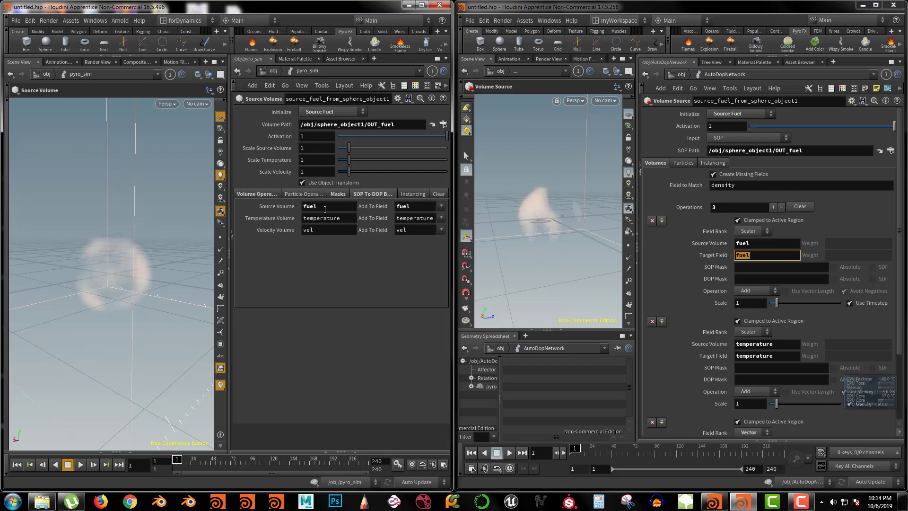
pyautogui.doubleClick(329, 207)
pyautogui.doubleClick(407, 206)
pyautogui.click(336, 194)
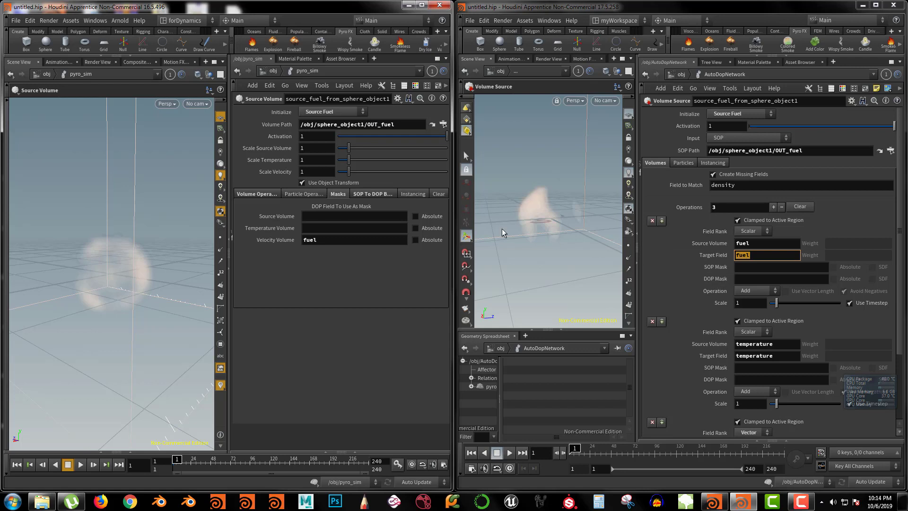
# Compare the available operations for the fuel source volume between the Houdini 17.5 Volume Source and the 16.5 Source Volume node.
pyautogui.click(287, 194)
pyautogui.click(277, 194)
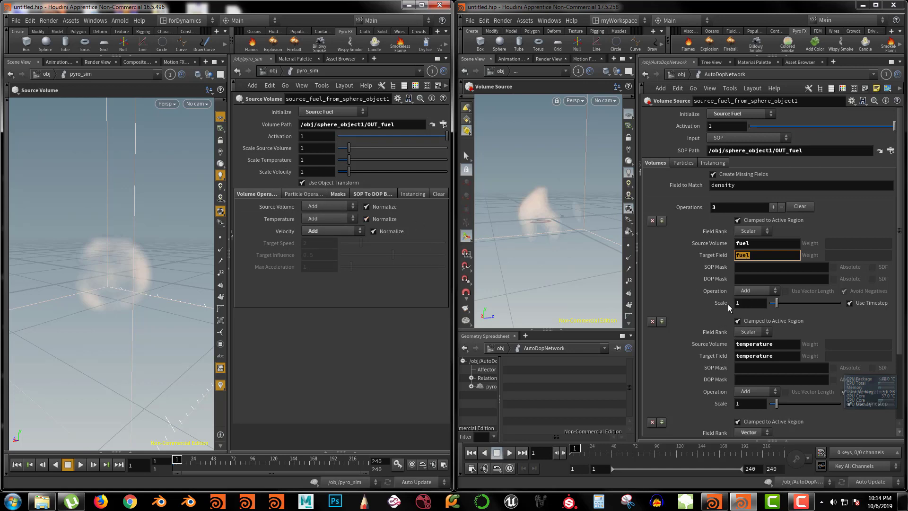
pyautogui.click(761, 291)
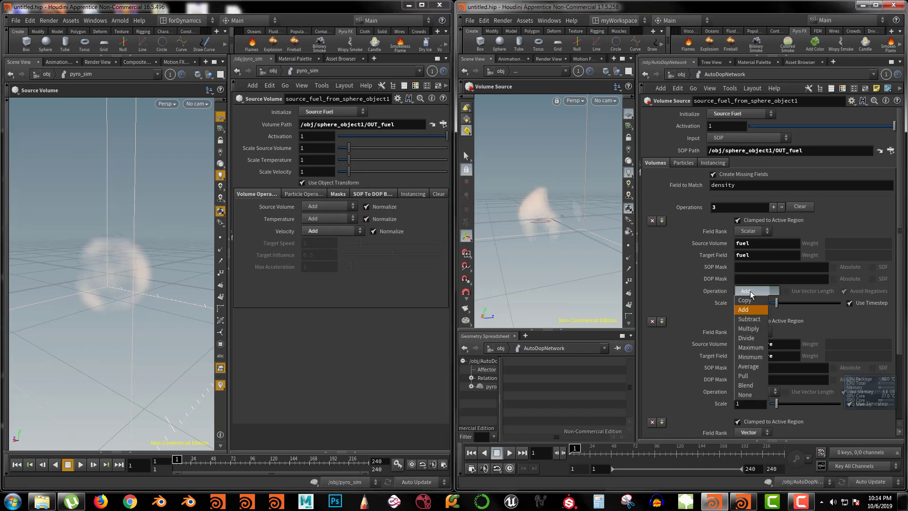
pyautogui.click(685, 290)
pyautogui.click(326, 207)
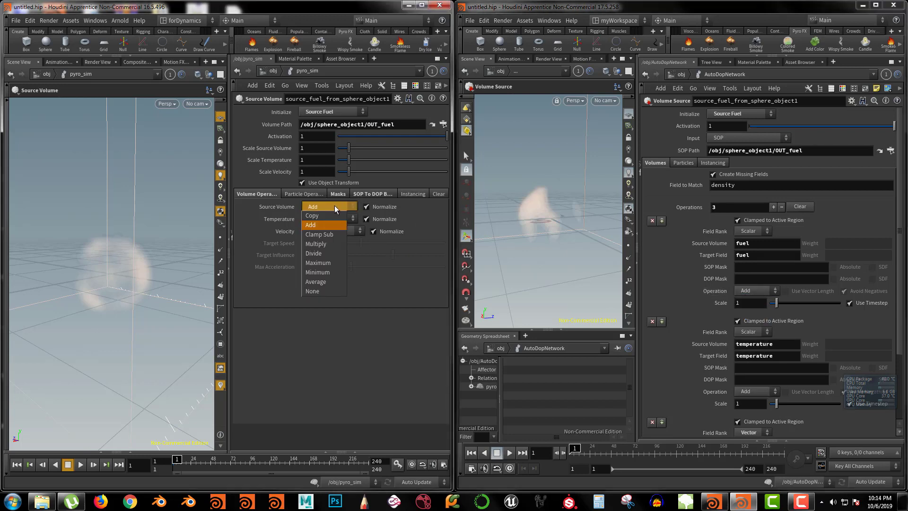
pyautogui.click(405, 316)
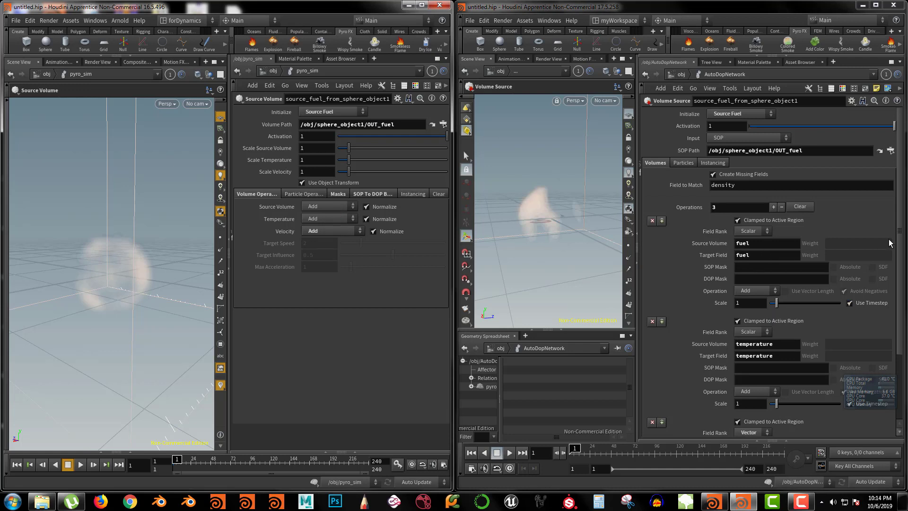
# Examine the fuel, temperature and velocity operations of the Volume Source node in Houdini 17.5.
pyautogui.moveTo(900, 245); pyautogui.dragTo(901, 302)
pyautogui.scroll(-2, 901, 283)
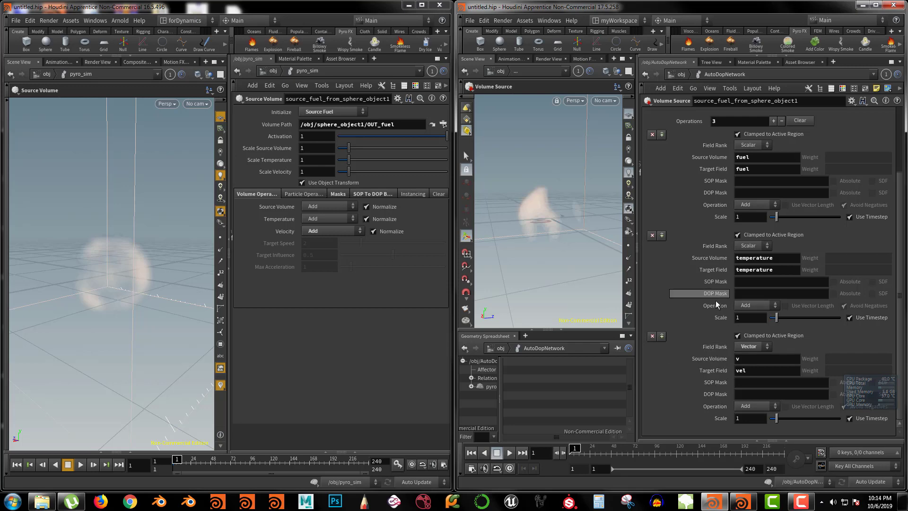
pyautogui.scroll(3, 900, 182)
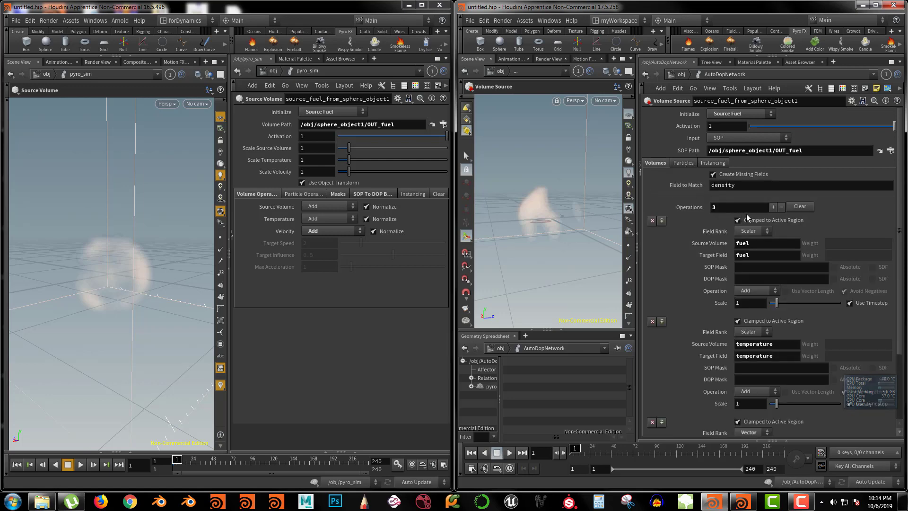
pyautogui.moveTo(899, 252); pyautogui.dragTo(893, 195)
pyautogui.scroll(-3, 885, 243)
pyautogui.scroll(-2, 881, 297)
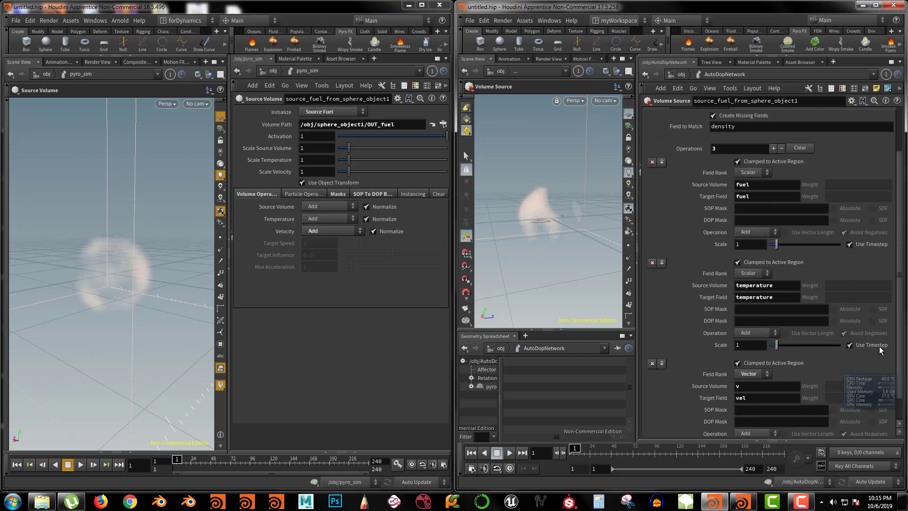
pyautogui.scroll(5, 884, 265)
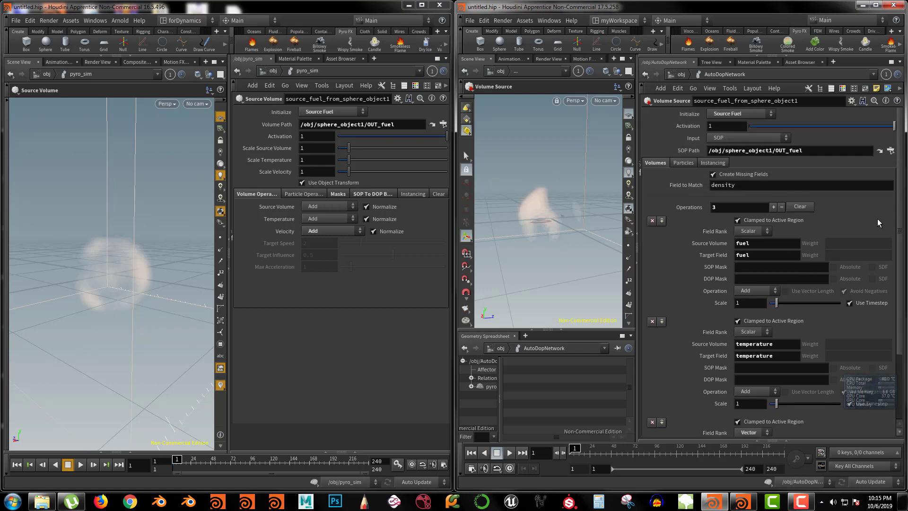
# Maximize the Houdini 17.5 window and review the AutoDopNetwork node graph alongside the parameters of source_fuel_from_sphere_object1.
pyautogui.click(681, 75)
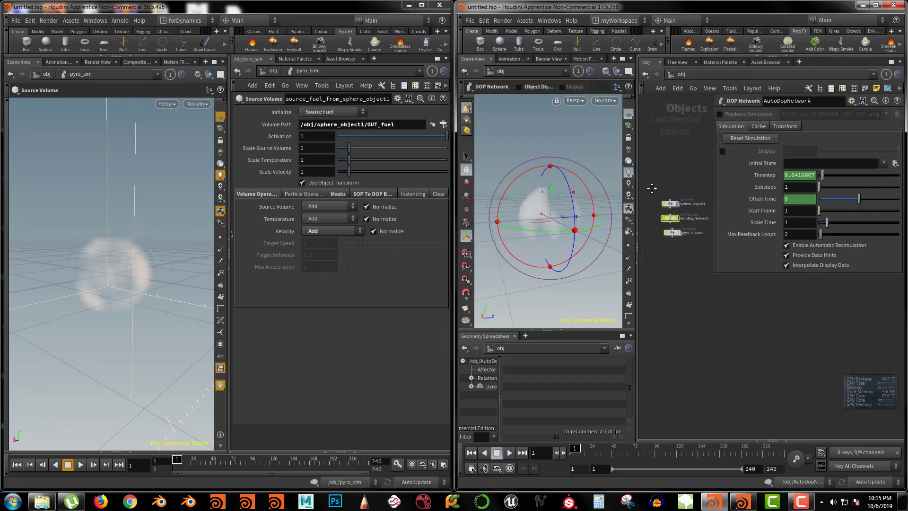
pyautogui.doubleClick(694, 227)
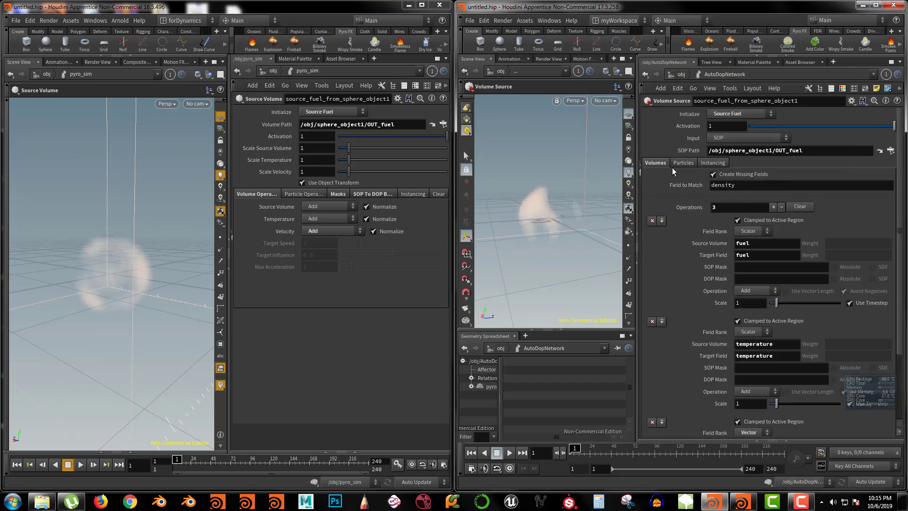
pyautogui.click(876, 5)
pyautogui.press('h')
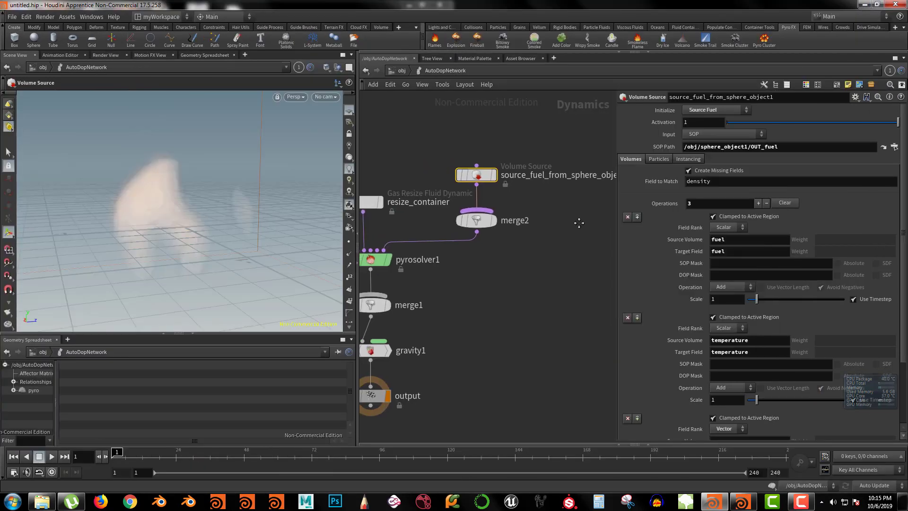
pyautogui.moveTo(575, 238); pyautogui.dragTo(519, 236, button='middle')
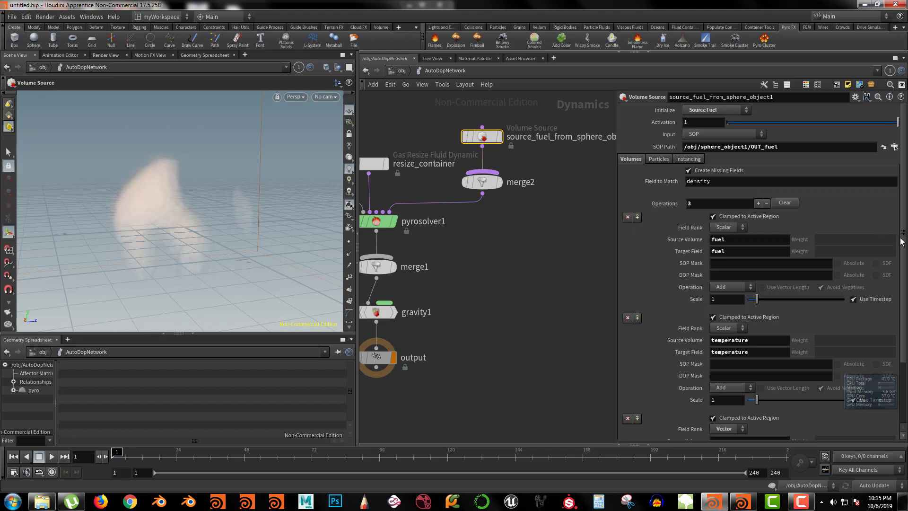
pyautogui.moveTo(902, 243); pyautogui.dragTo(902, 340)
pyautogui.scroll(3, 841, 214)
pyautogui.moveTo(453, 296); pyautogui.dragTo(493, 280, button='middle')
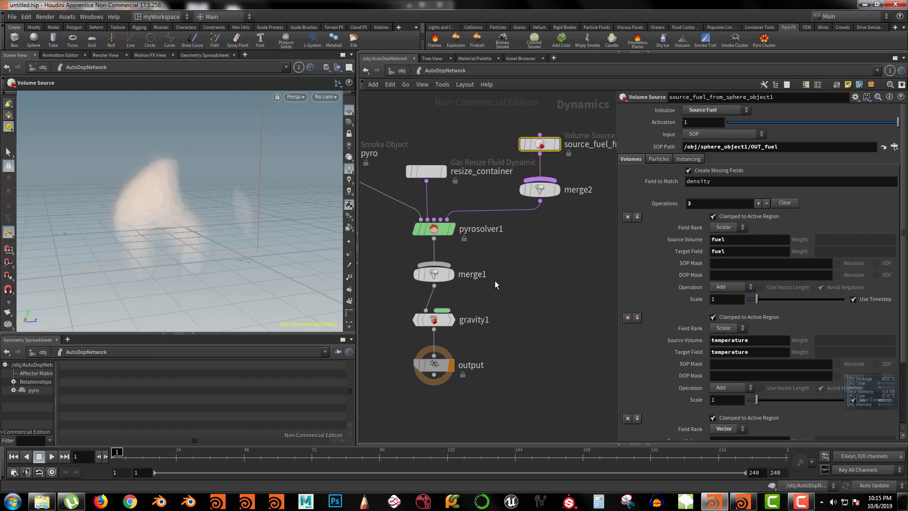